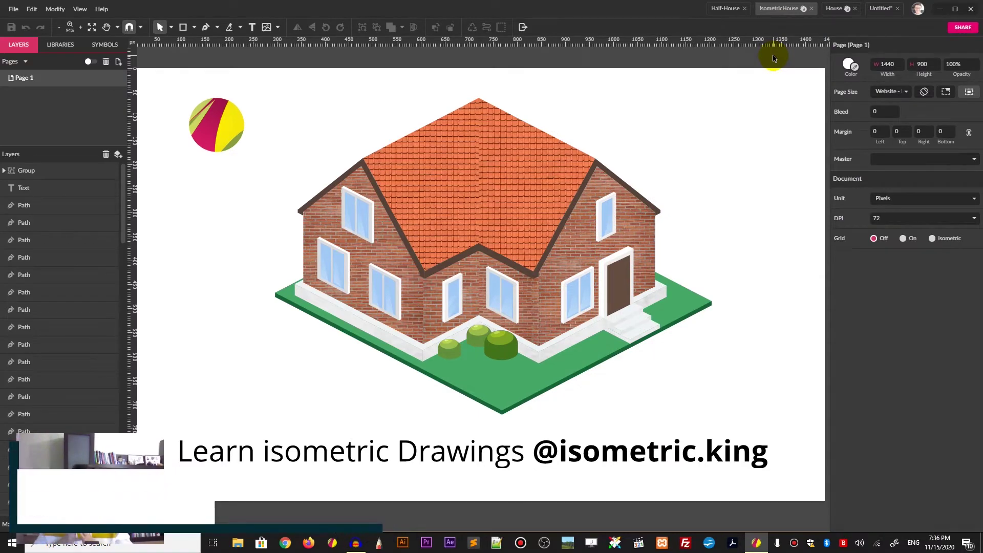
- Switch to the untitled document and turn on the page's regular square grid
{"action": "left_click", "coordinate": [716, 11]}
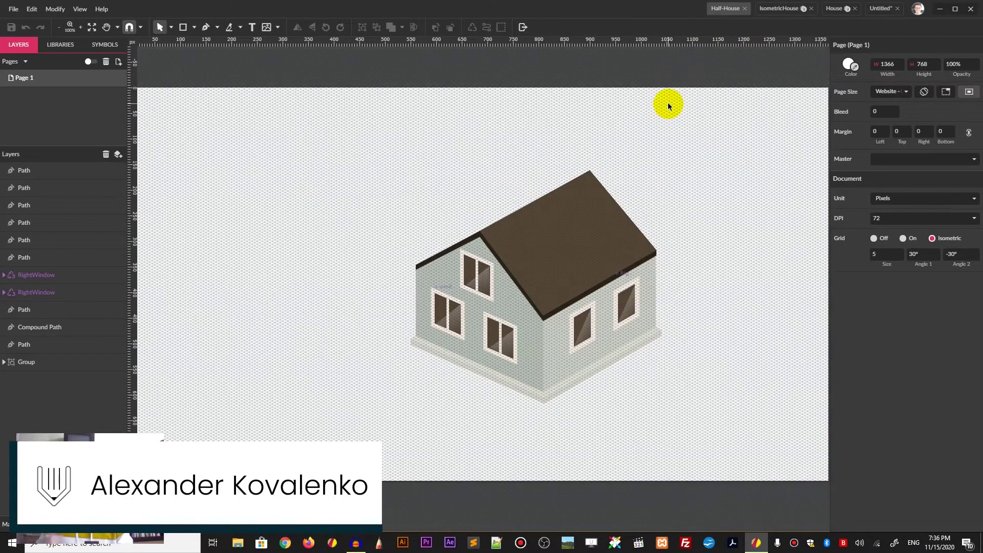
{"action": "left_click", "coordinate": [836, 7]}
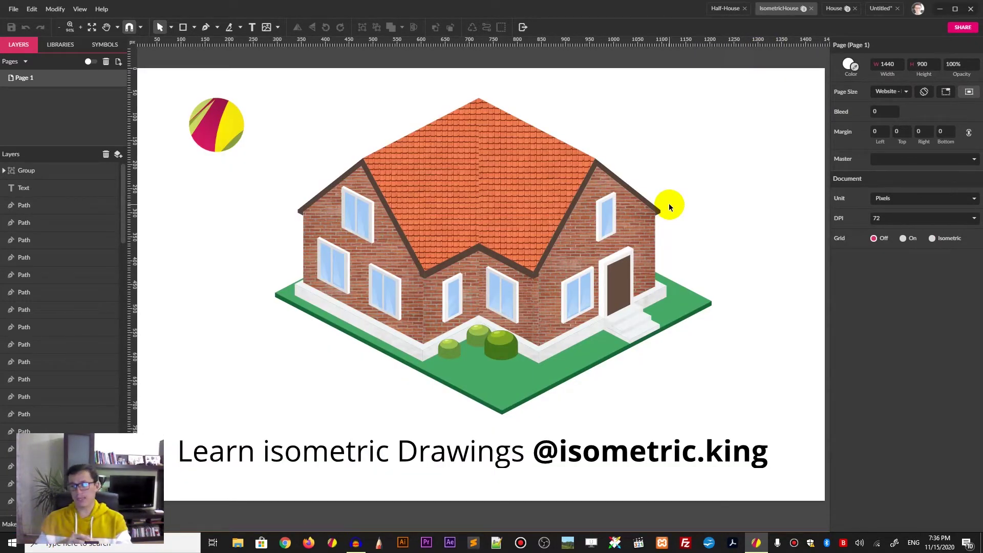
{"action": "left_click", "coordinate": [881, 8]}
{"action": "left_click", "coordinate": [902, 240]}
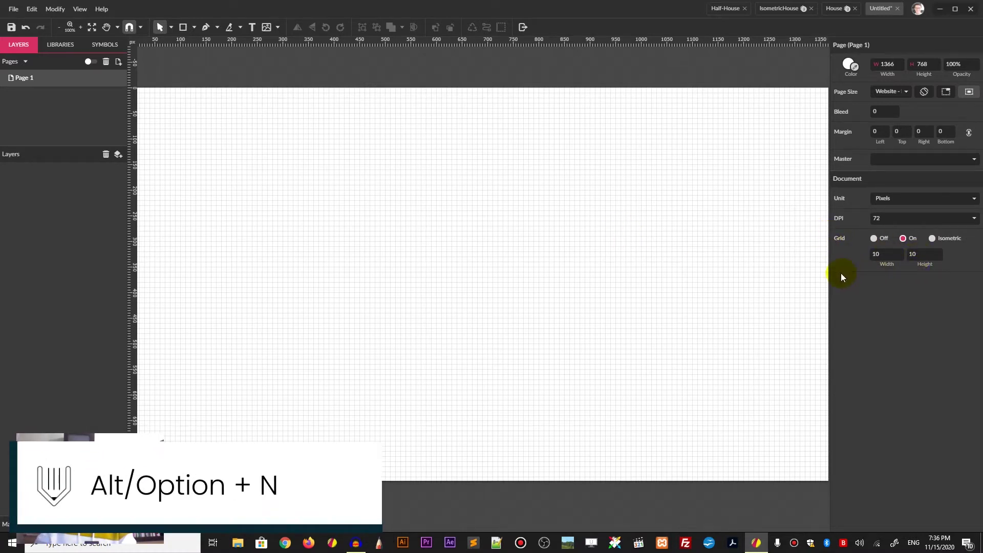
- Draw a rectangle about 260 px wide on the grid as the house's front wall
{"action": "left_click", "coordinate": [195, 28]}
{"action": "left_click", "coordinate": [226, 56]}
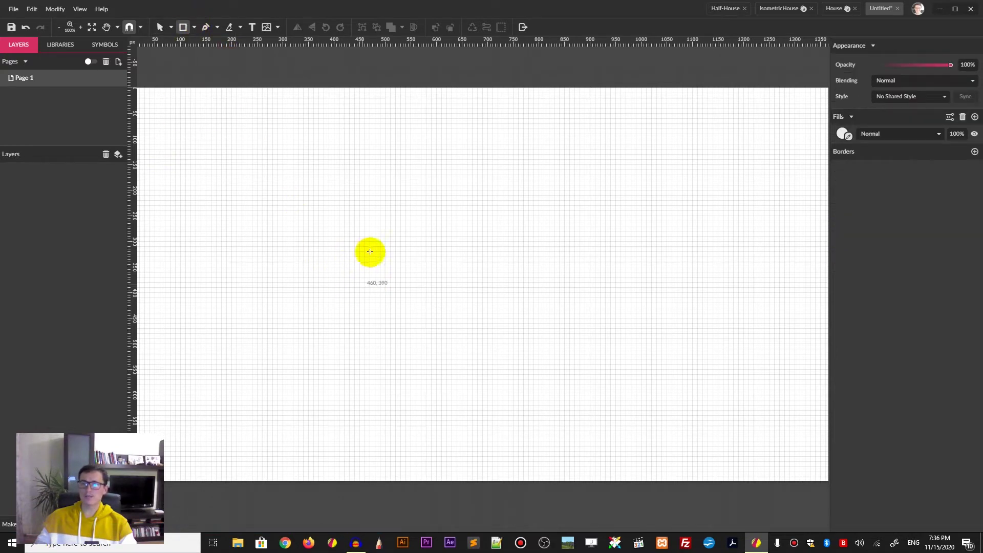
{"action": "mouse_move", "coordinate": [339, 210]}
{"action": "left_mouse_down"}
{"action": "mouse_move", "coordinate": [482, 318]}
{"action": "mouse_move", "coordinate": [472, 318]}
{"action": "left_mouse_up"}
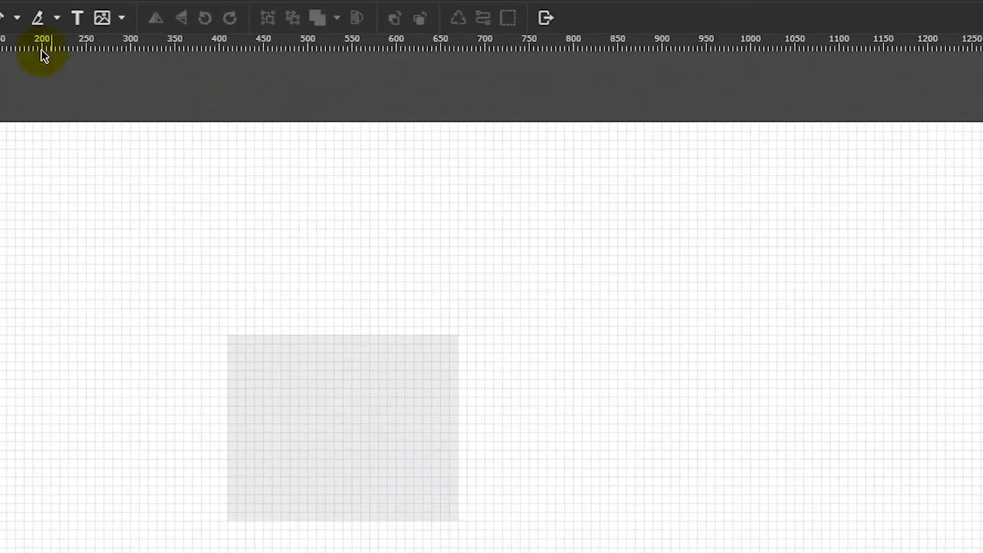
- Draw a closed triangular gable with the Pen tool on the rectangle's upper edge, with its apex centred above the wall
{"action": "left_click", "coordinate": [205, 27]}
{"action": "left_click", "coordinate": [338, 210]}
{"action": "left_click", "coordinate": [343, 221]}
{"action": "left_click", "coordinate": [458, 334]}
{"action": "left_click", "coordinate": [228, 335]}
- Unite the rectangle and the triangle into one shape and convert it to a path
{"action": "left_click_drag", "start_coordinate": [186, 207], "coordinate": [589, 547]}
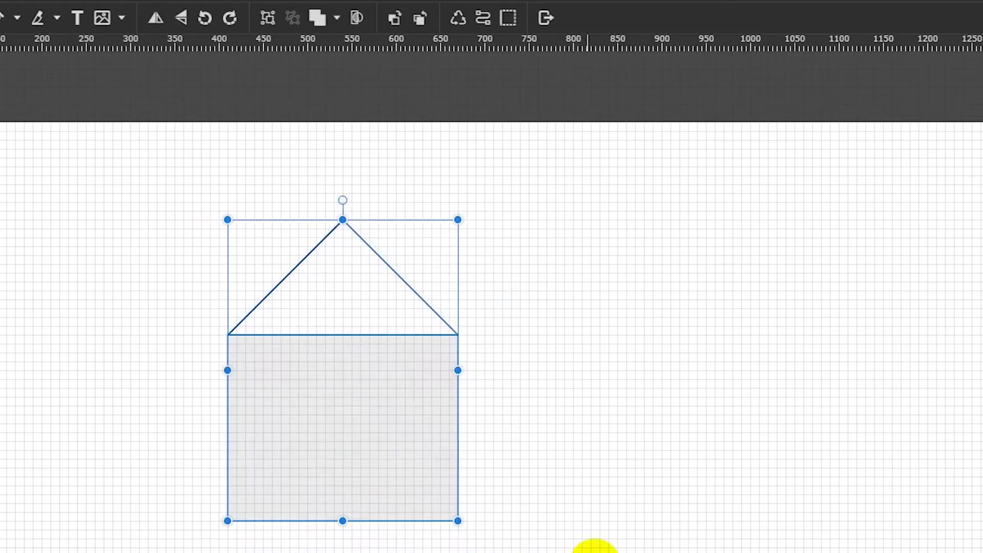
{"action": "left_click", "coordinate": [320, 19]}
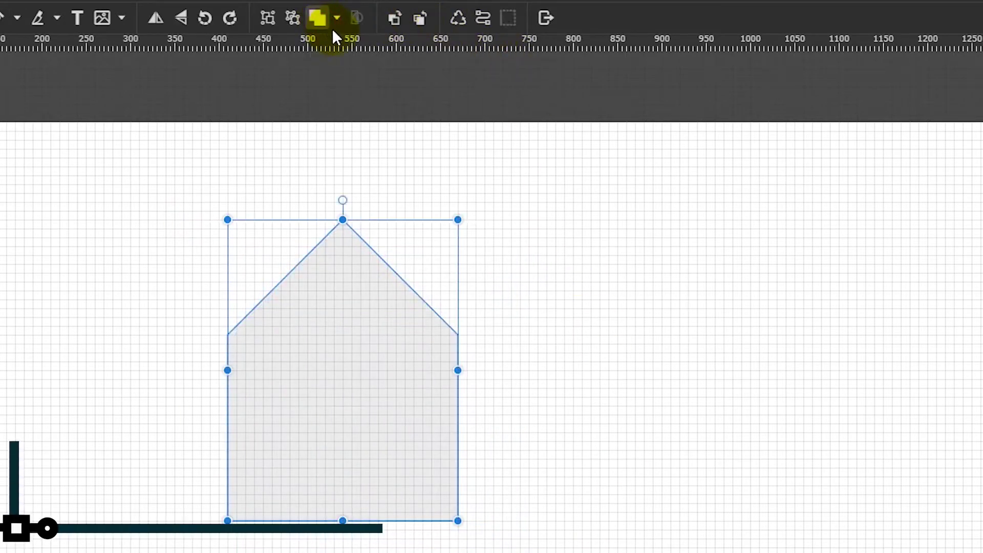
{"action": "left_click", "coordinate": [480, 19]}
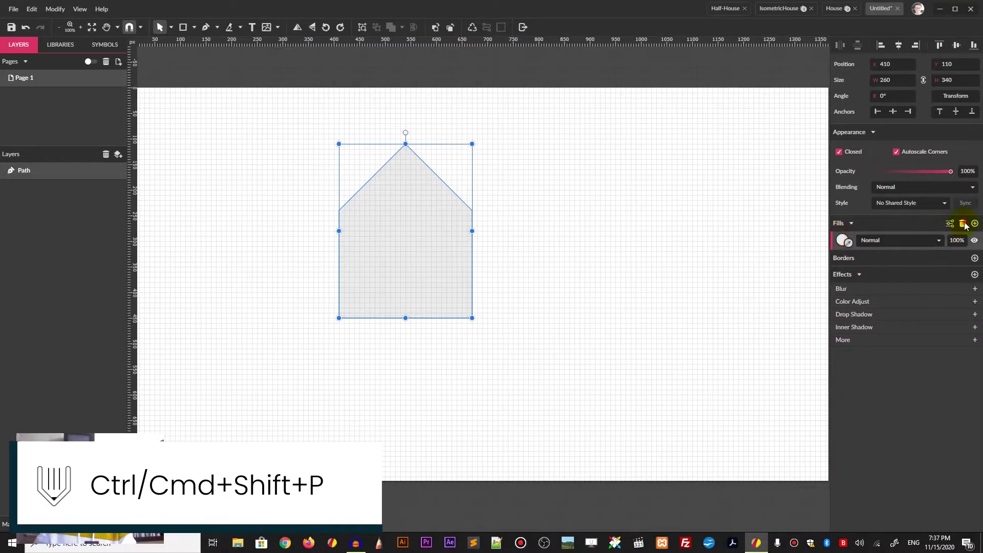
- Replace the house shape's fill with a black 1 px border
{"action": "left_click", "coordinate": [957, 219]}
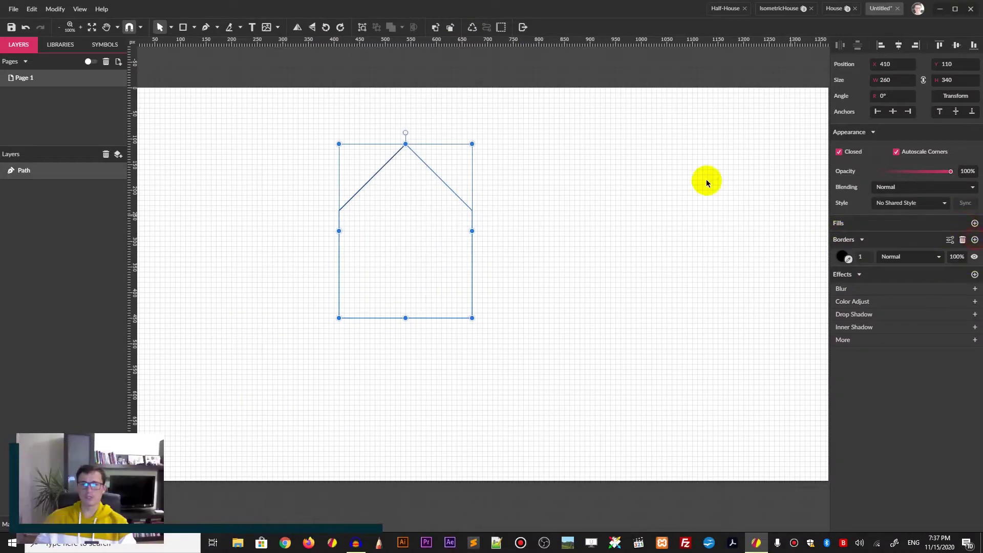
{"action": "left_click", "coordinate": [541, 137]}
{"action": "mouse_move", "coordinate": [515, 127]}
{"action": "left_mouse_down"}
{"action": "mouse_move", "coordinate": [494, 189]}
{"action": "mouse_move", "coordinate": [461, 210]}
{"action": "left_mouse_up"}
- Draw a small upright rectangle as a window in the left part of the house front
{"action": "left_click", "coordinate": [193, 27]}
{"action": "left_click", "coordinate": [215, 58]}
{"action": "left_click_drag", "start_coordinate": [358, 234], "coordinate": [390, 277]}
- Transform the house outline and window together with 86.6% height scale, 30° rotation and 30° horizontal skew
{"action": "key", "text": "ctrl+a"}
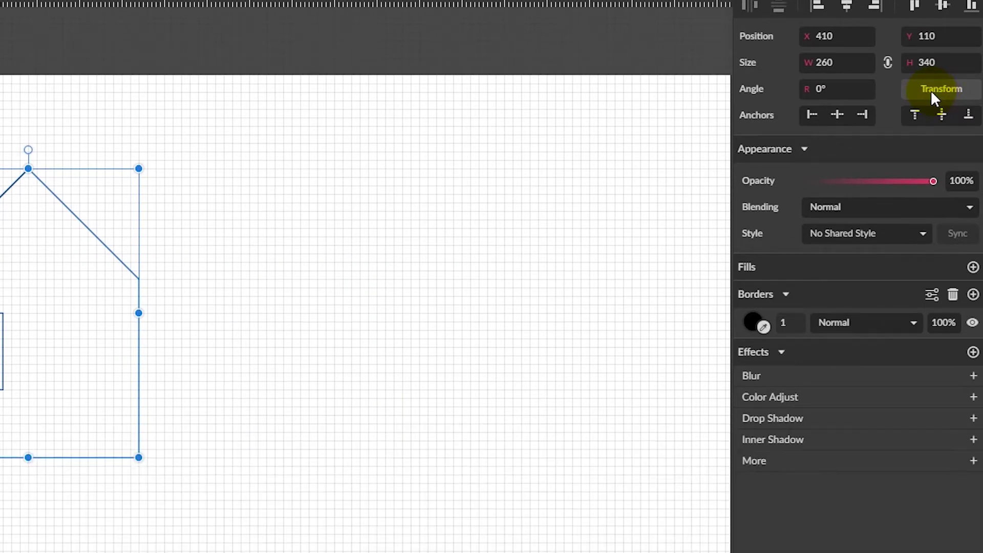
{"action": "left_click", "coordinate": [931, 90]}
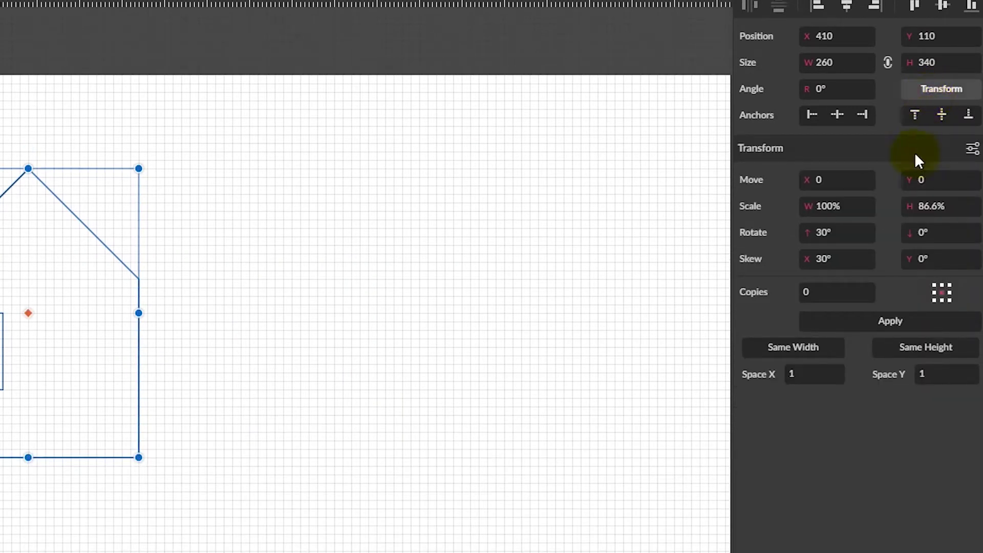
{"action": "left_click", "coordinate": [960, 212]}
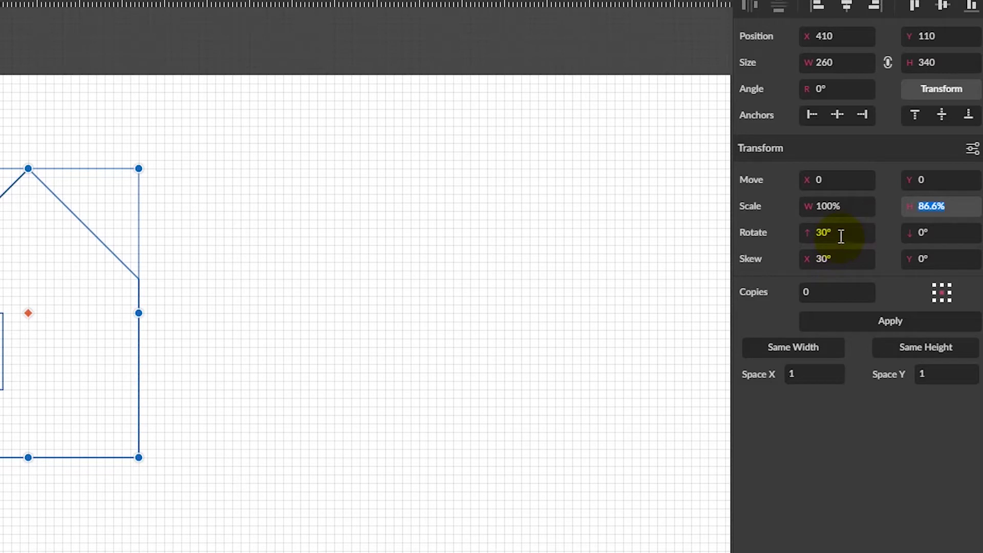
{"action": "left_click", "coordinate": [893, 320]}
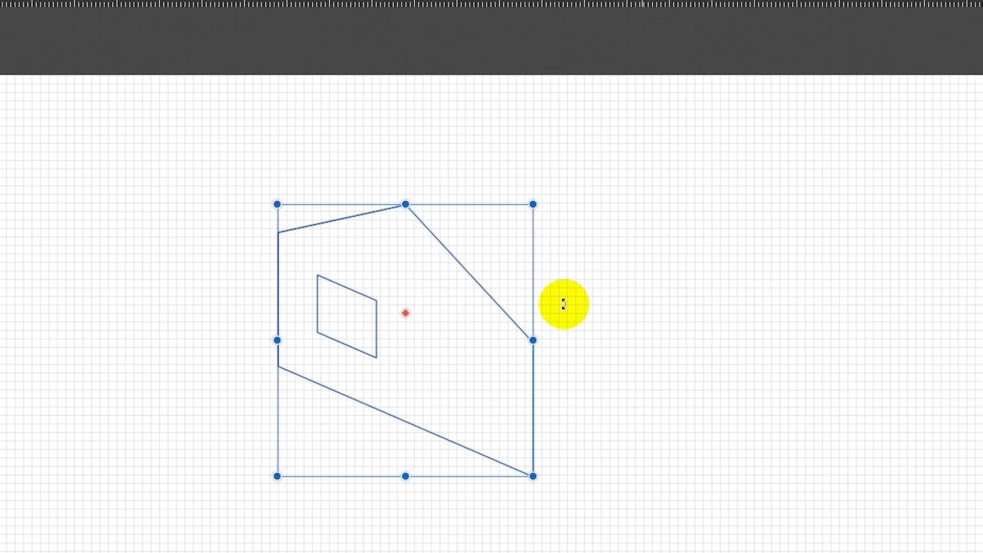
{"action": "key", "text": "v"}
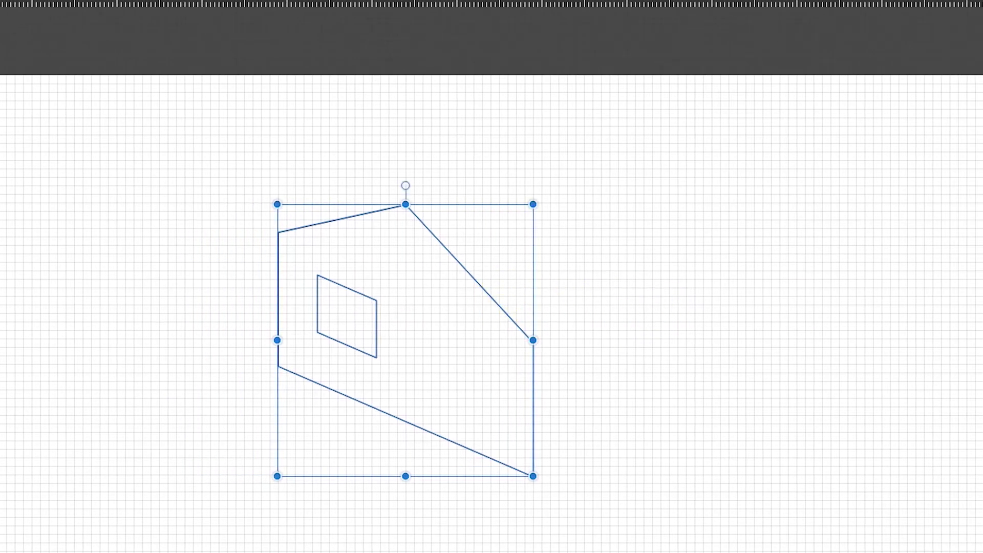
- Switch the page to the isometric grid and snap the house outline's two right-hand wall corners to it
{"action": "left_click", "coordinate": [979, 319]}
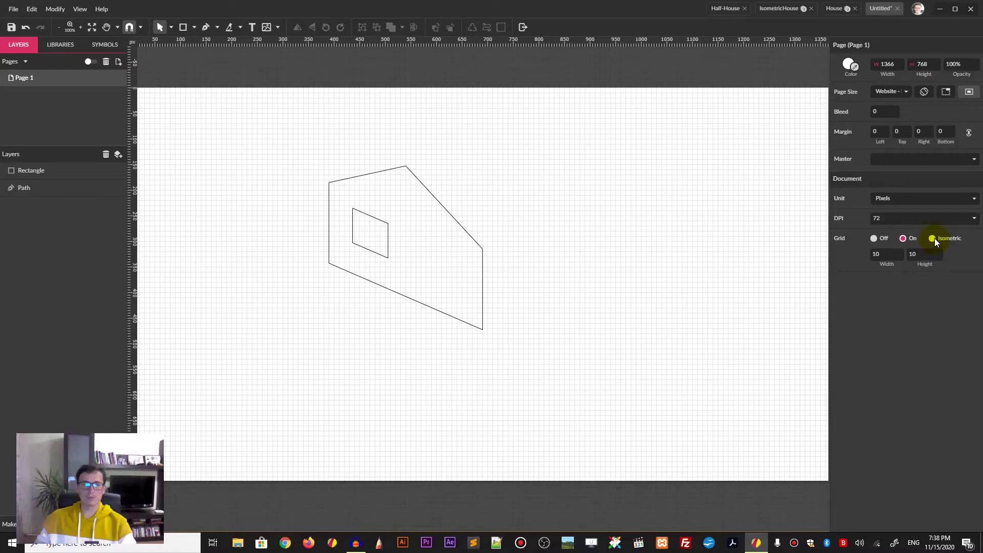
{"action": "left_click", "coordinate": [932, 238]}
{"action": "key", "text": "ctrl+plus"}
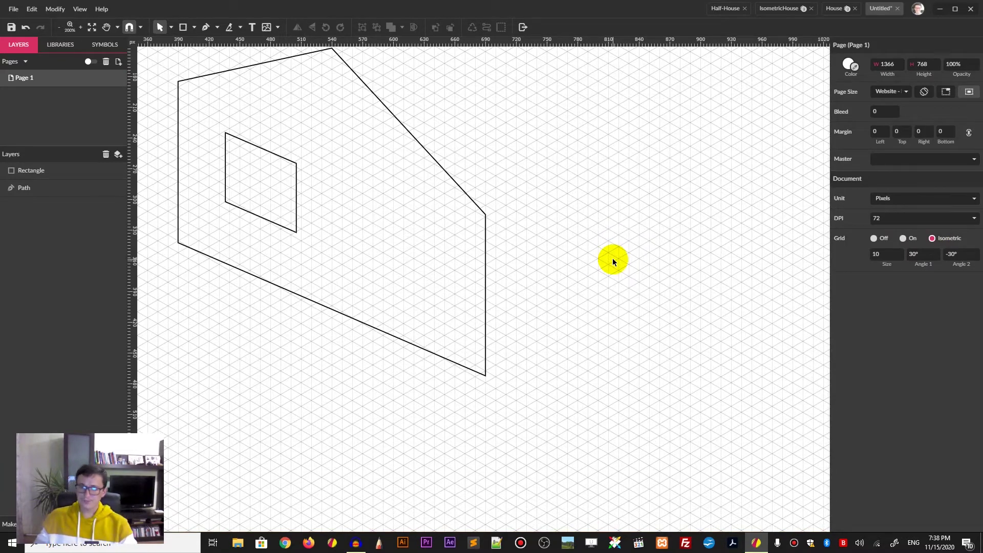
{"action": "left_click_drag", "start_coordinate": [486, 375], "coordinate": [466, 406]}
{"action": "left_click_drag", "start_coordinate": [486, 215], "coordinate": [465, 206]}
{"action": "left_click", "coordinate": [497, 183]}
{"action": "scroll", "coordinate": [496, 182], "scroll_direction": "up", "scroll_amount": 2}
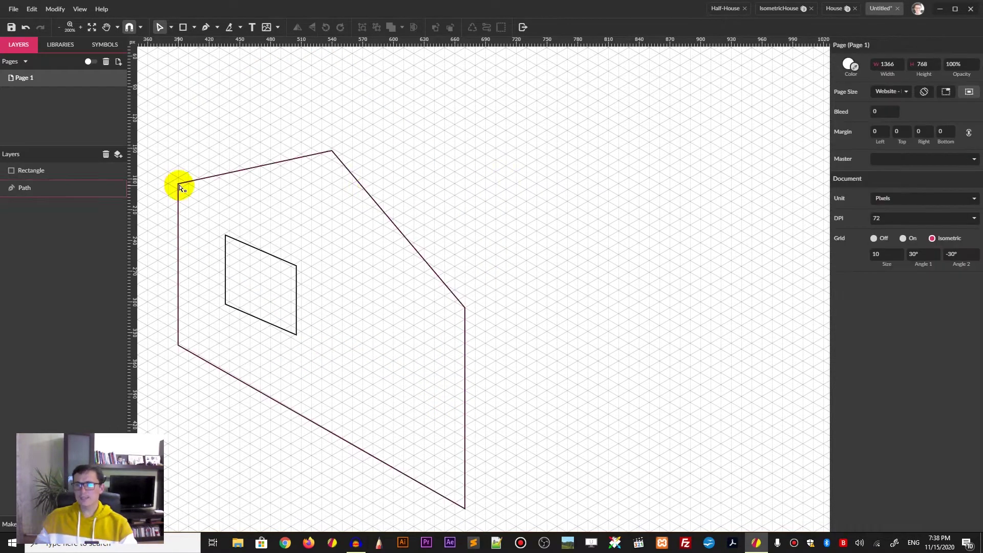
- Convert the window rectangle to a path and snap its four corner points to the isometric grid
{"action": "left_click", "coordinate": [294, 333]}
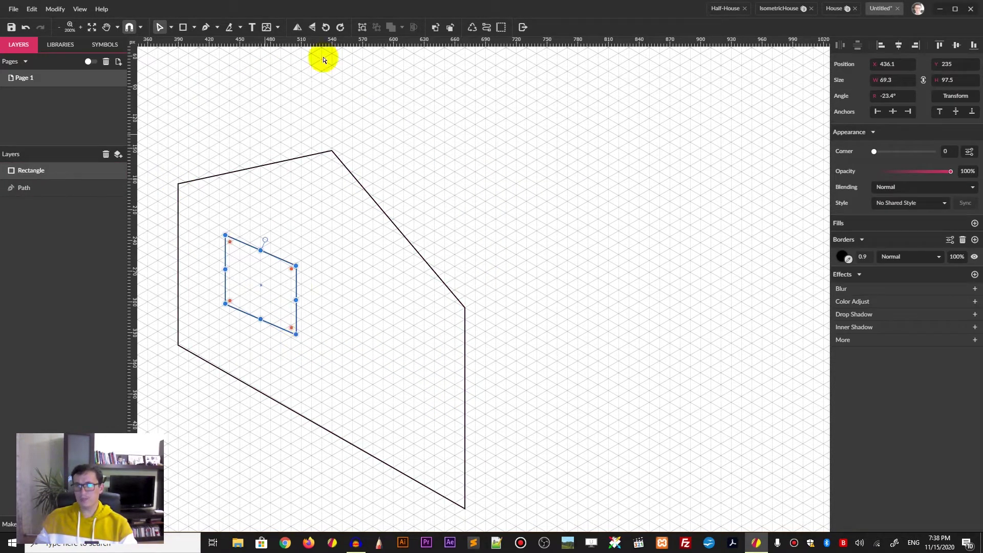
{"action": "left_click", "coordinate": [487, 27]}
{"action": "left_click_drag", "start_coordinate": [296, 335], "coordinate": [289, 336]}
{"action": "left_click_drag", "start_coordinate": [296, 266], "coordinate": [291, 267]}
{"action": "left_click", "coordinate": [276, 264]}
{"action": "left_click_drag", "start_coordinate": [225, 303], "coordinate": [225, 301]}
{"action": "left_click_drag", "start_coordinate": [225, 235], "coordinate": [228, 232]}
{"action": "left_click", "coordinate": [257, 223]}
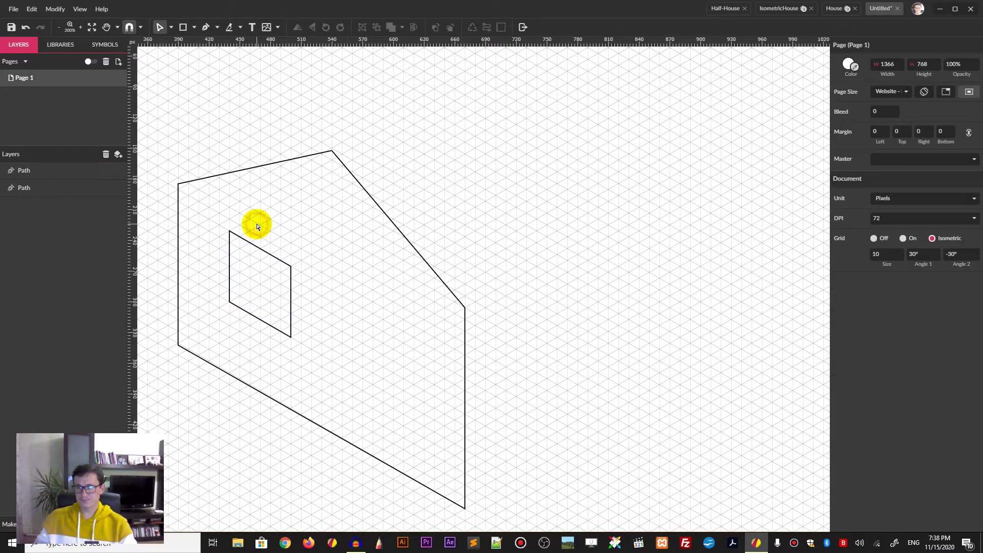
- Replace the window shape's border with a dark brown fill
{"action": "left_click", "coordinate": [245, 315]}
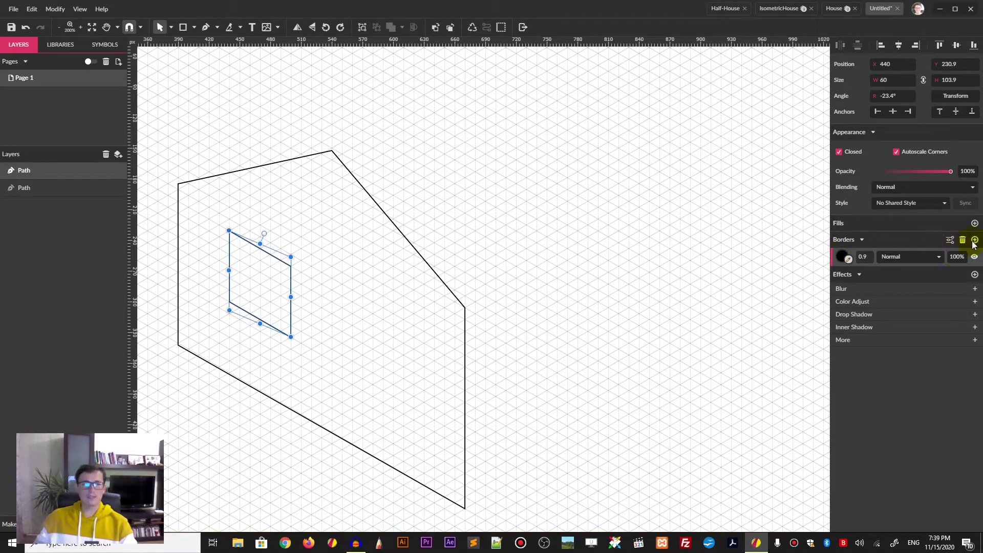
{"action": "left_click", "coordinate": [974, 224]}
{"action": "left_click", "coordinate": [840, 240]}
{"action": "left_click", "coordinate": [861, 319]}
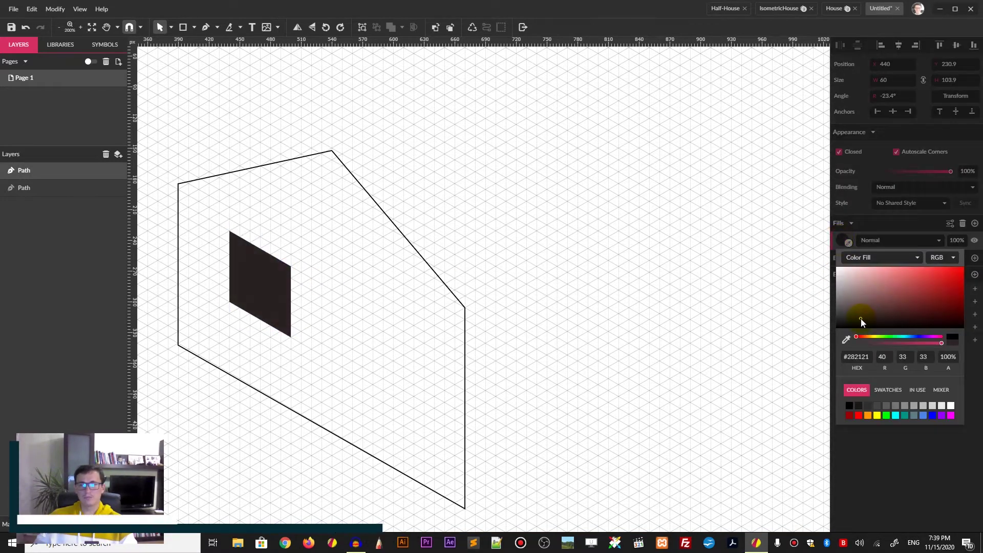
{"action": "left_click_drag", "start_coordinate": [861, 318], "coordinate": [872, 308]}
{"action": "left_click", "coordinate": [865, 337]}
- Duplicate the window shape and give the copy a cream #F9F0E4 border in place of its fill
{"action": "left_click", "coordinate": [312, 301]}
{"action": "key", "text": "ctrl+shift+p"}
{"action": "left_click", "coordinate": [962, 224]}
{"action": "left_click", "coordinate": [974, 239]}
{"action": "left_click", "coordinate": [844, 256]}
{"action": "left_click", "coordinate": [865, 353]}
{"action": "left_click", "coordinate": [848, 285]}
{"action": "left_click_drag", "start_coordinate": [849, 285], "coordinate": [847, 284]}
{"action": "key", "text": "ctrl+d"}
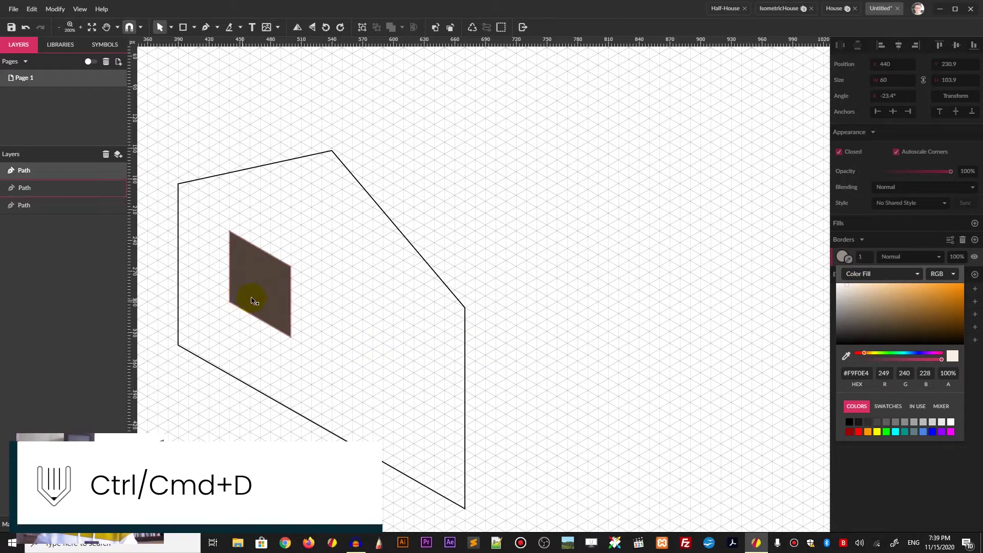
- Set the duplicate's border width to 7 and place the border outside the path
{"action": "left_click", "coordinate": [861, 257]}
{"action": "type", "text": "2"}
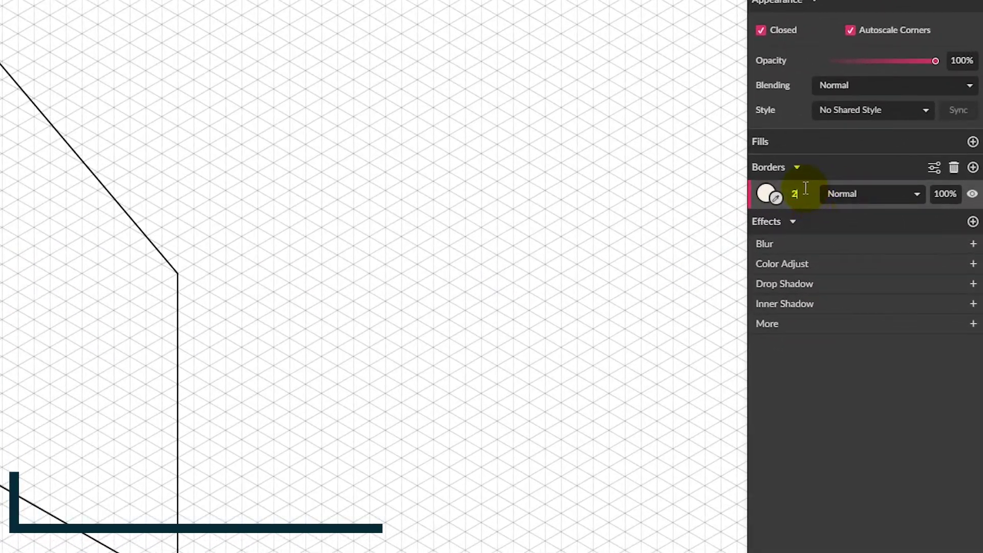
{"action": "key", "text": "BackSpace"}
{"action": "type", "text": "8"}
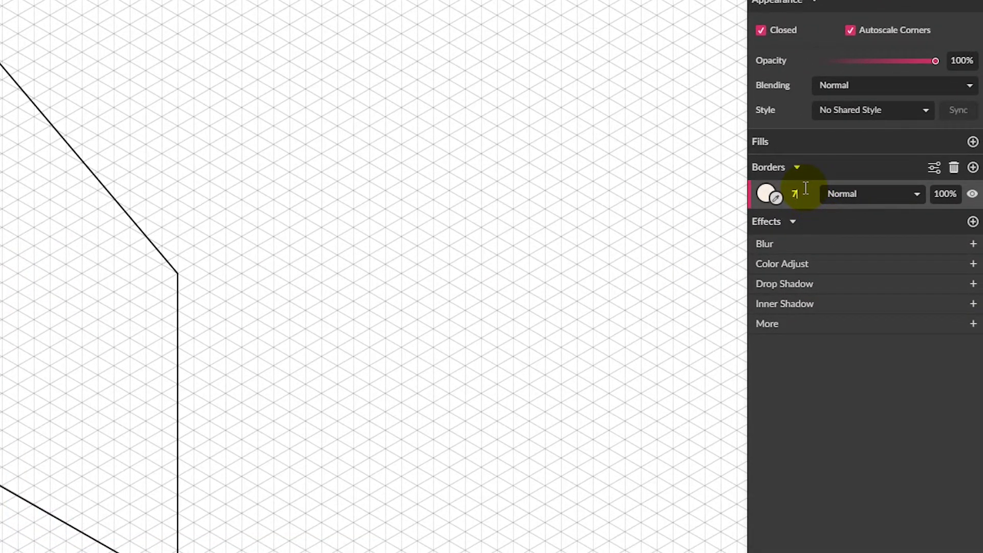
{"action": "left_click", "coordinate": [933, 169]}
{"action": "left_click", "coordinate": [928, 195]}
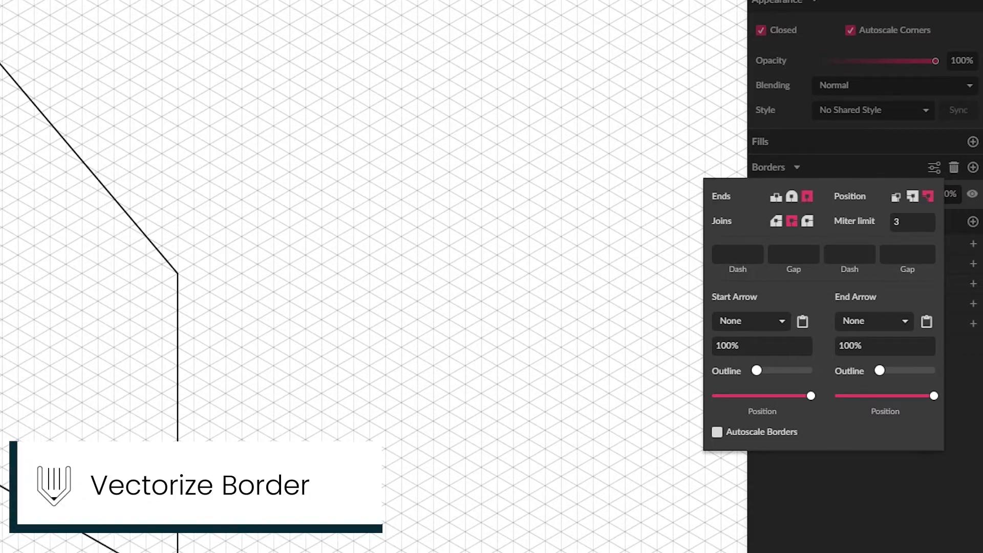
- Vectorize the duplicate's border to turn the window frame into a shape
{"action": "key", "text": "Escape"}
{"action": "left_click", "coordinate": [54, 22]}
{"action": "mouse_move", "coordinate": [15, 17]}
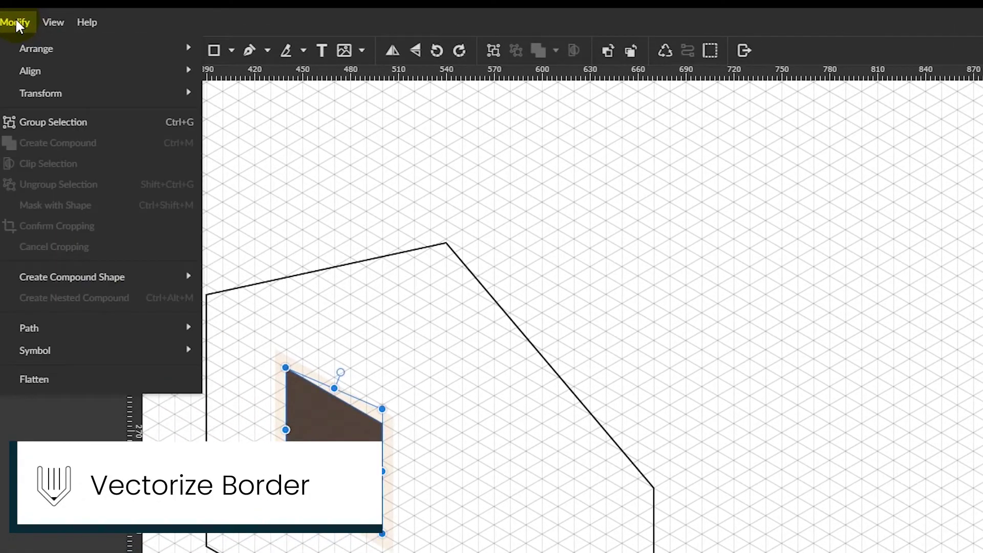
{"action": "left_click", "coordinate": [104, 329]}
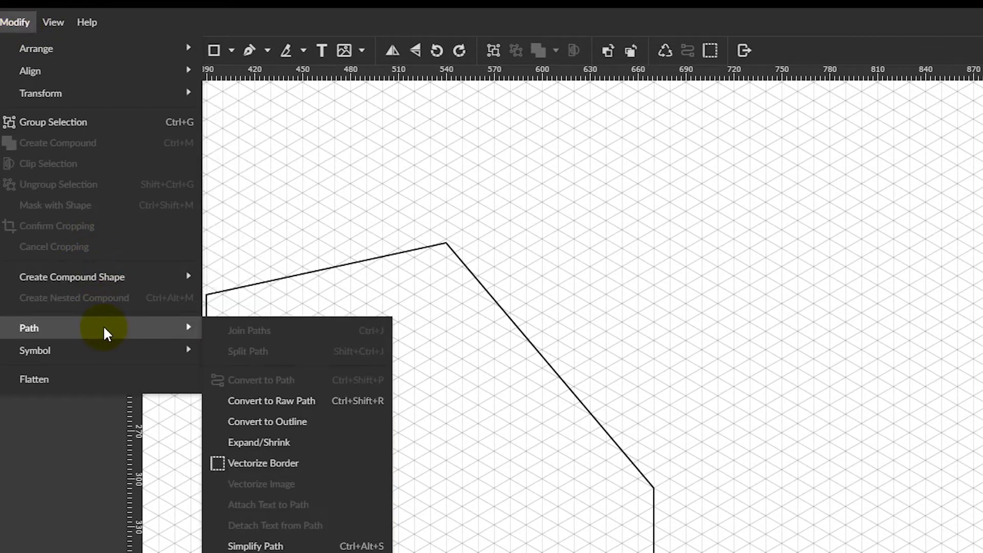
{"action": "left_click", "coordinate": [279, 445]}
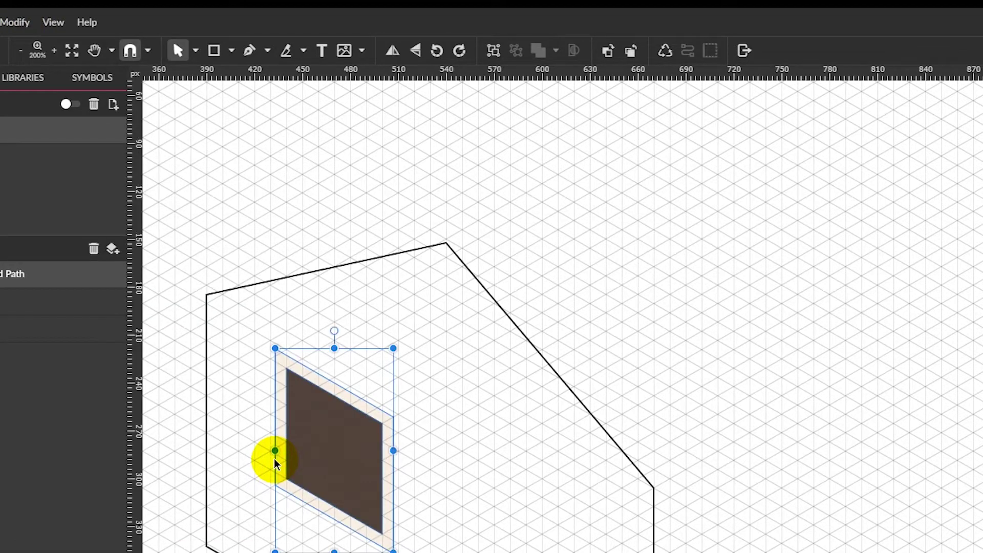
{"action": "key", "text": "p"}
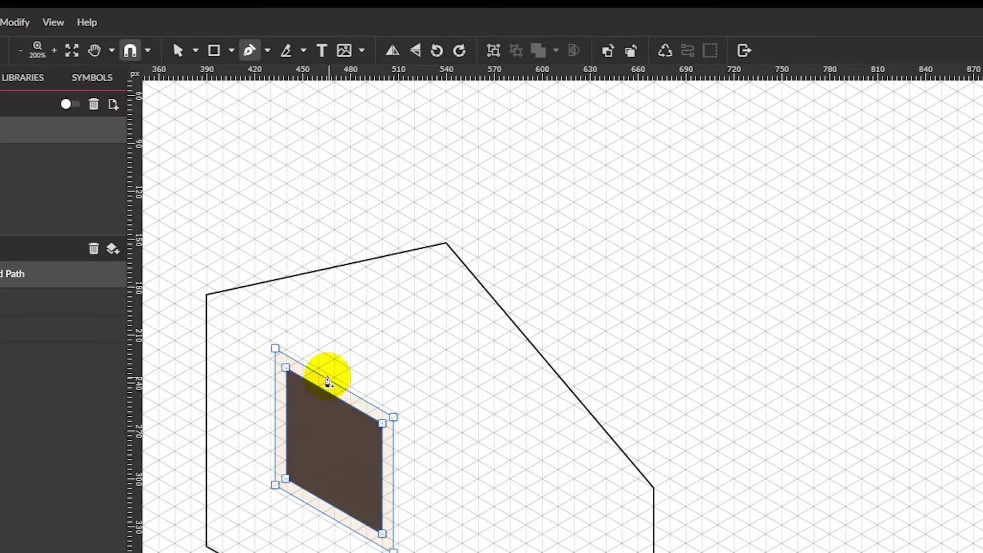
{"action": "key", "text": "v"}
{"action": "left_click", "coordinate": [314, 160]}
- Draw a vertical line with the Pen tool down the middle of the window, about 69 px long
{"action": "left_click", "coordinate": [231, 50]}
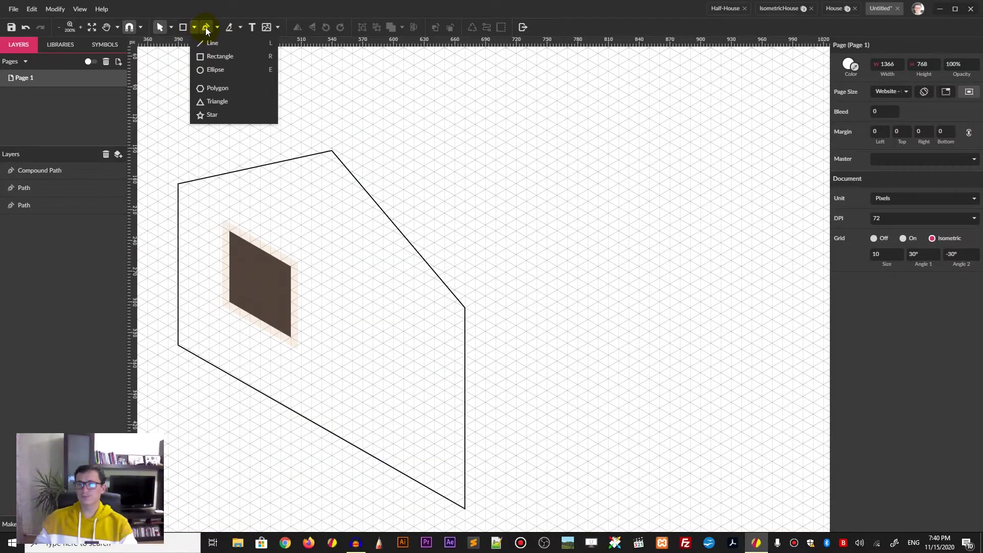
{"action": "left_click", "coordinate": [206, 29]}
{"action": "left_click", "coordinate": [260, 248]}
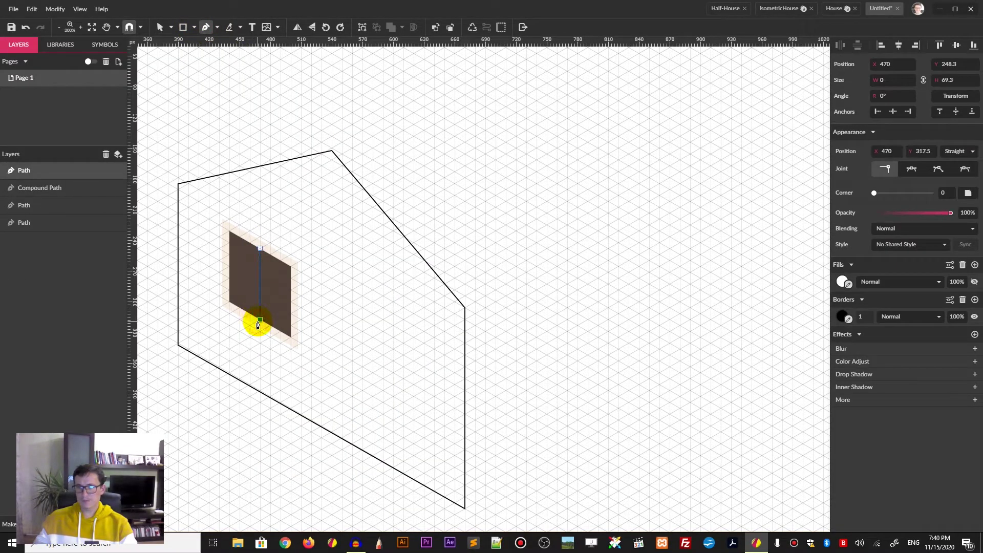
{"action": "key", "text": "Escape"}
{"action": "left_click", "coordinate": [260, 281]}
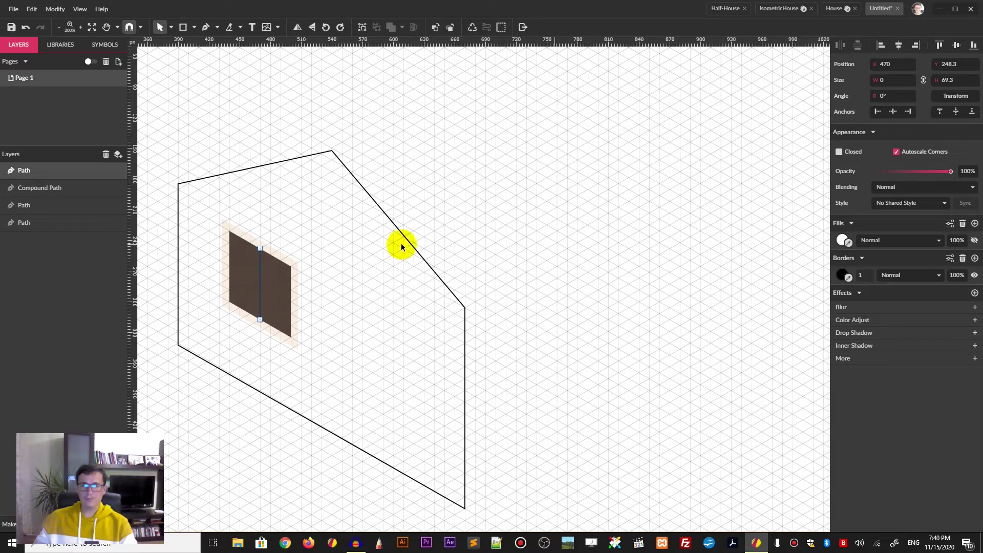
- Remove the divider line's fill and give it a border of width 7 in the window frame's cream colour
{"action": "left_click", "coordinate": [963, 223]}
{"action": "left_click", "coordinate": [849, 257]}
{"action": "left_click", "coordinate": [270, 248]}
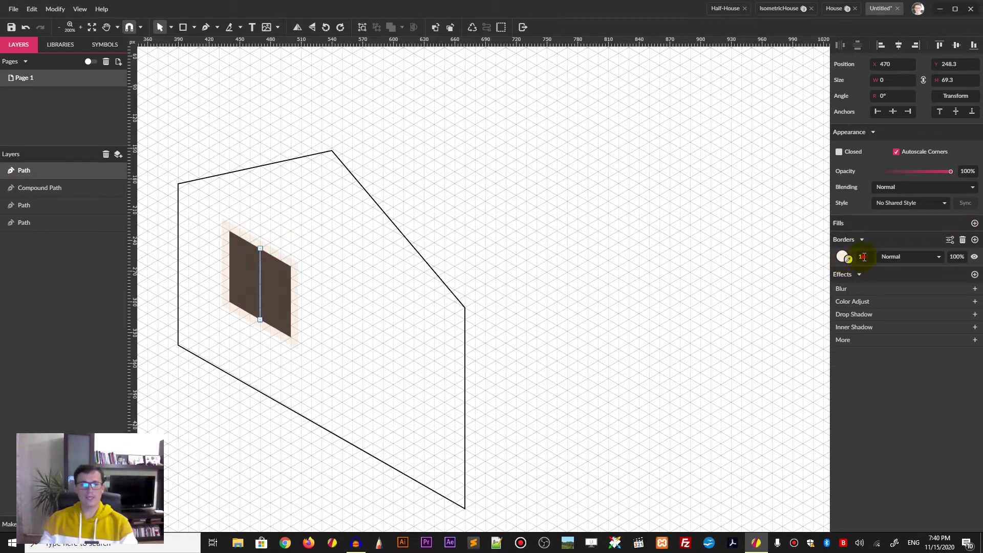
{"action": "type", "text": "7"}
{"action": "key", "text": "Return"}
{"action": "left_click", "coordinate": [335, 256]}
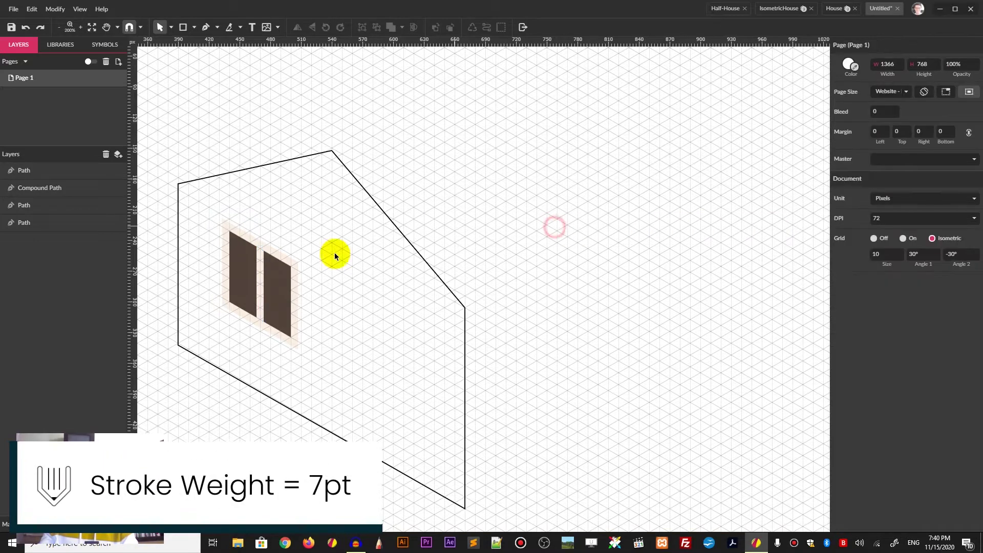
{"action": "key", "text": "ctrl+shift+z"}
{"action": "left_click", "coordinate": [533, 179]}
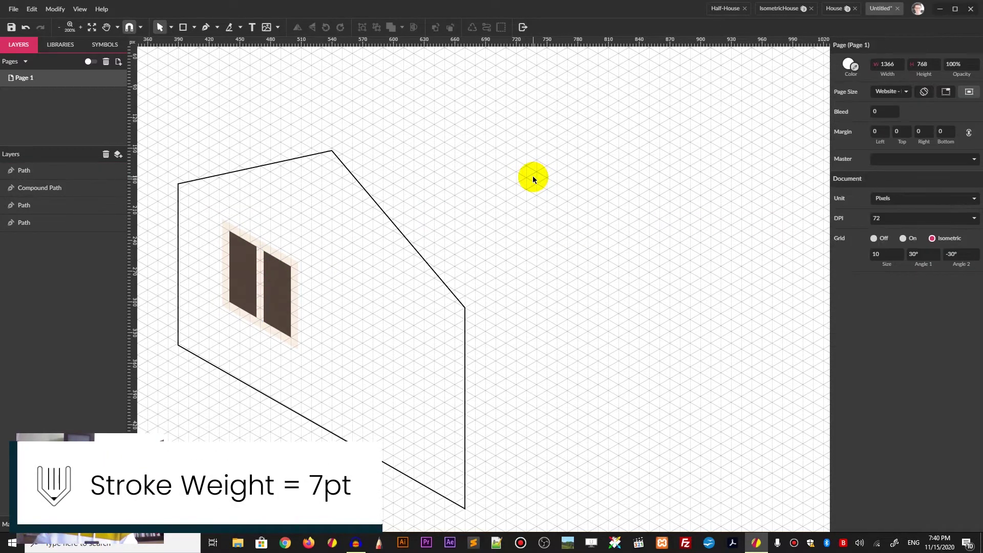
- Draw a triangle with the Pen tool over the lower diagonal half of the window glass, about 60 by 69 px
{"action": "left_click", "coordinate": [205, 26]}
{"action": "left_click", "coordinate": [291, 266]}
{"action": "left_click", "coordinate": [229, 302]}
{"action": "left_click", "coordinate": [290, 336]}
{"action": "left_click", "coordinate": [290, 266]}
{"action": "key", "text": "Escape"}
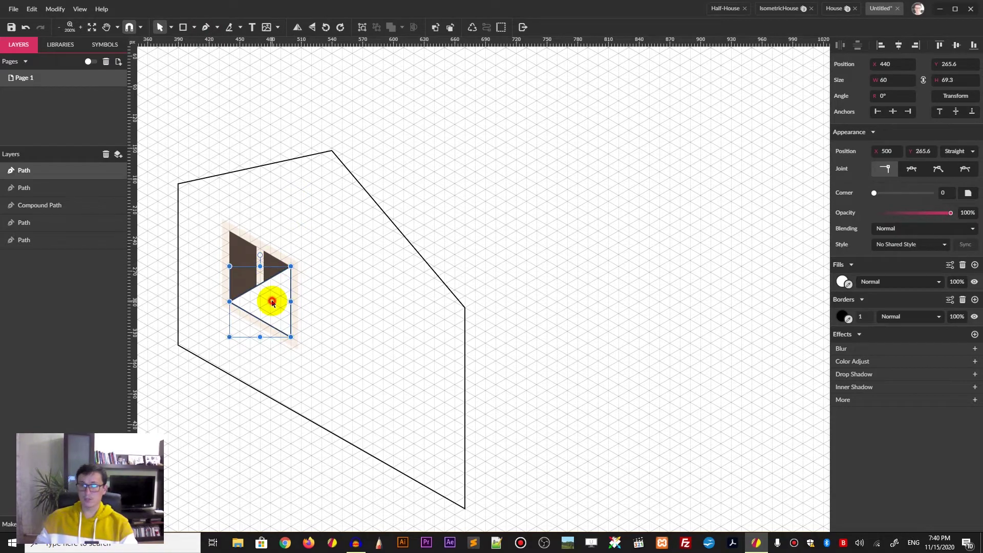
- Remove the triangle's border and give it a white-to-black linear gradient fill running diagonally across the glass
{"action": "left_click", "coordinate": [837, 316]}
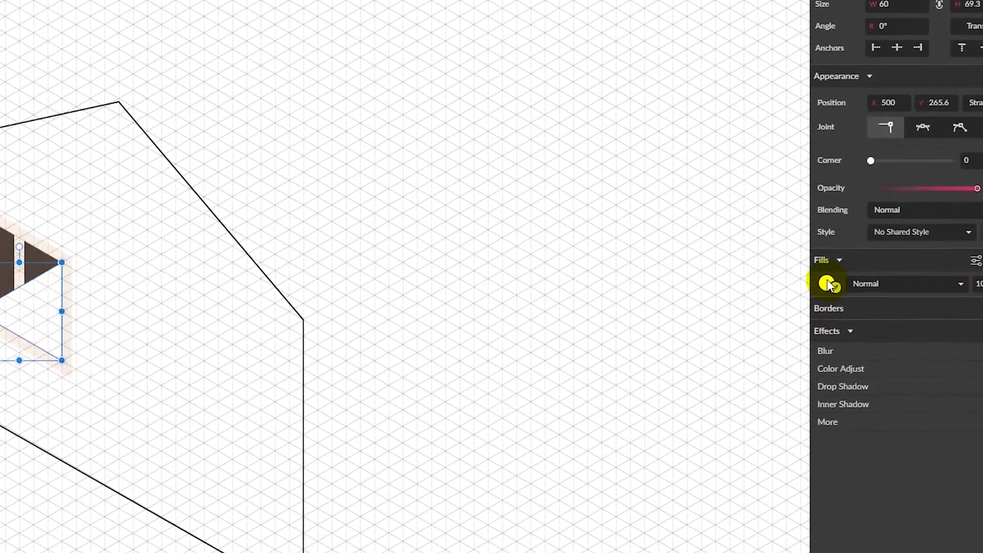
{"action": "left_click", "coordinate": [832, 283]}
{"action": "left_click", "coordinate": [844, 309]}
{"action": "left_click", "coordinate": [853, 342]}
{"action": "left_click_drag", "start_coordinate": [20, 312], "coordinate": [18, 347]}
{"action": "key", "text": "Escape"}
{"action": "left_click_drag", "start_coordinate": [34, 288], "coordinate": [34, 278]}
{"action": "key", "text": "ctrl+z"}
{"action": "left_click", "coordinate": [822, 224]}
{"action": "left_click", "coordinate": [828, 281]}
{"action": "left_click_drag", "start_coordinate": [0, 342], "coordinate": [0, 326]}
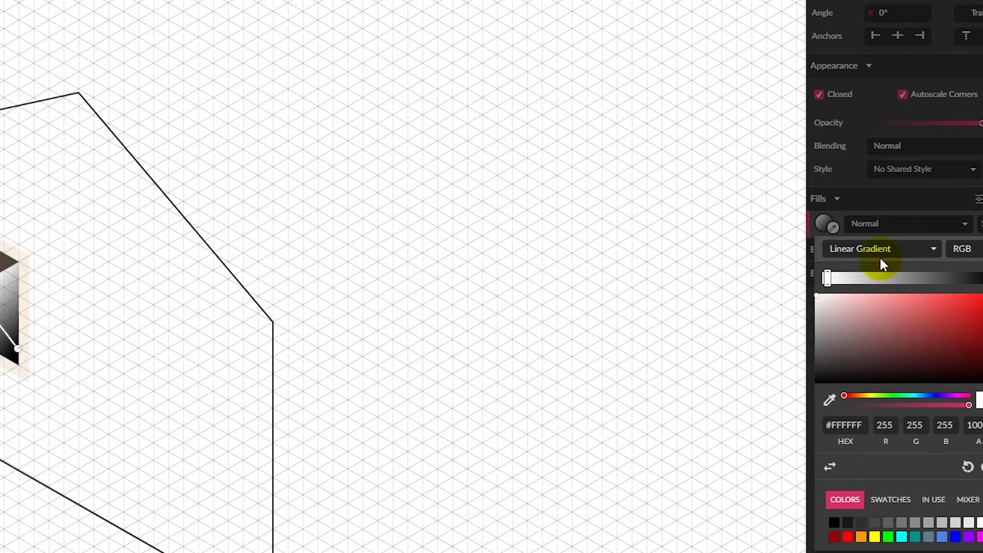
- Set the triangle's gradient fill to Screen blending at 30% opacity
{"action": "left_click", "coordinate": [871, 221]}
{"action": "left_click", "coordinate": [871, 222]}
{"action": "left_click", "coordinate": [881, 291]}
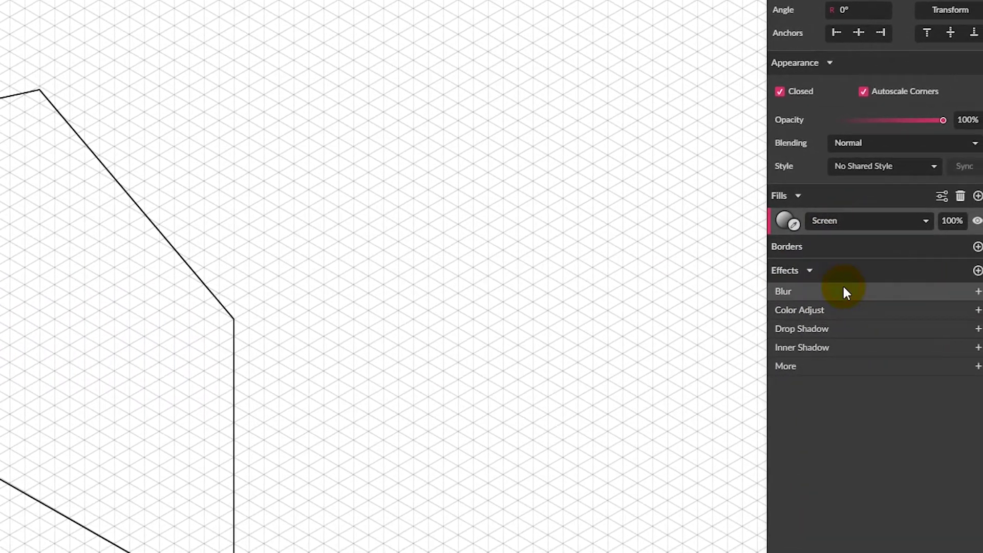
{"action": "left_click", "coordinate": [953, 221]}
{"action": "type", "text": "0"}
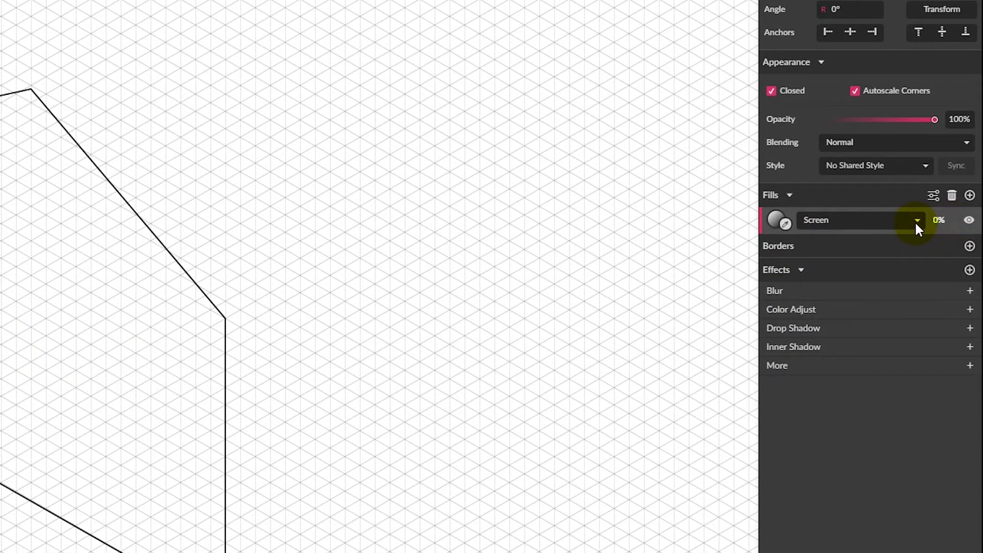
{"action": "type", "text": "30"}
{"action": "key", "text": "BackSpace"}
{"action": "key", "text": "Return"}
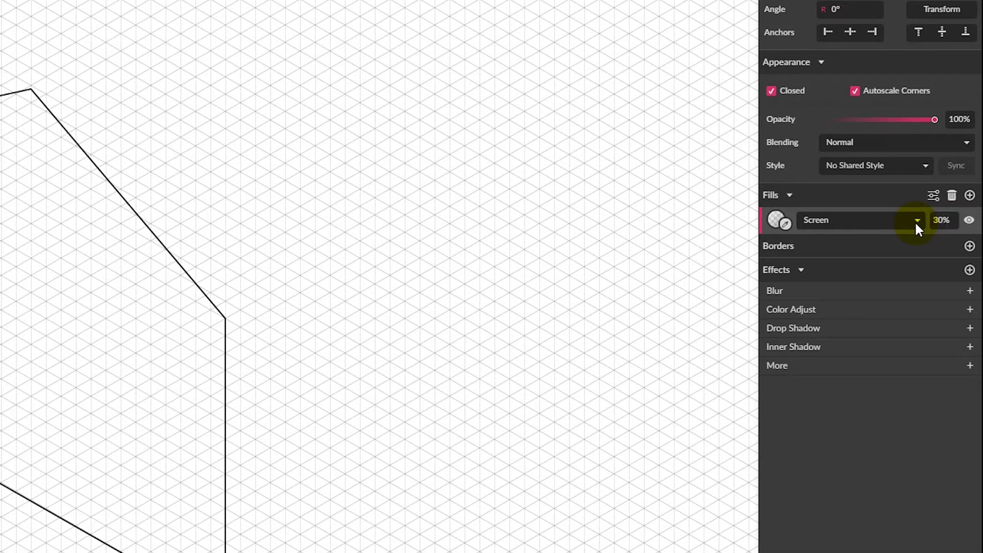
- Select all the window parts and create a symbol named Window from them
{"action": "left_click", "coordinate": [320, 193]}
{"action": "left_click_drag", "start_coordinate": [37, 223], "coordinate": [0, 328]}
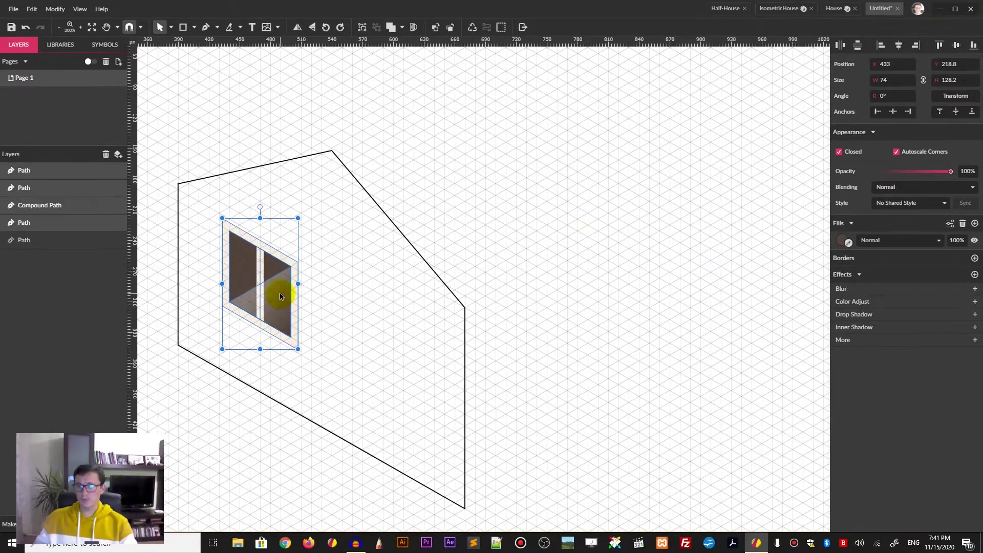
{"action": "left_click", "coordinate": [105, 45]}
{"action": "left_click", "coordinate": [117, 61]}
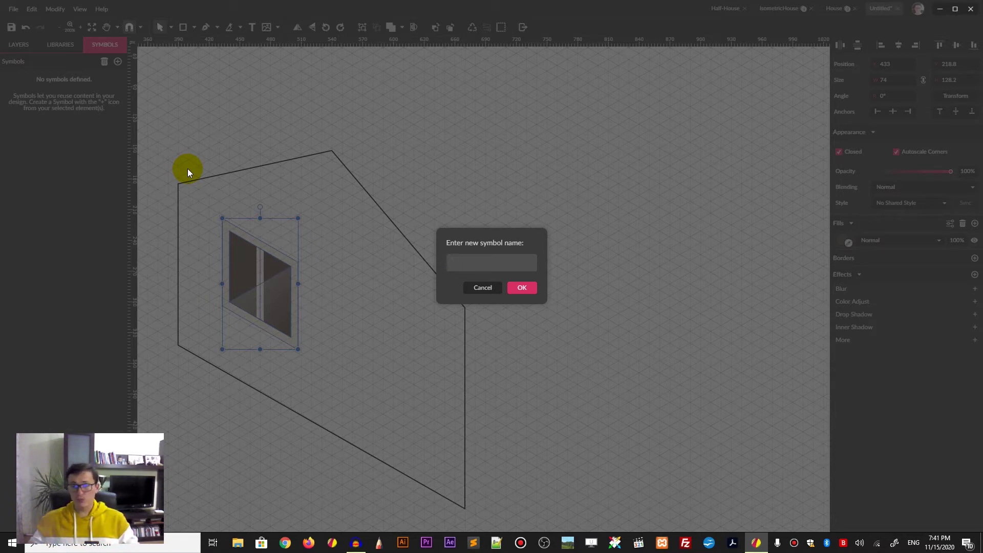
{"action": "type", "text": "indow"}
{"action": "left_click", "coordinate": [509, 289]}
- Duplicate the Window symbol and place the copy further along the front wall, following its isometric slope
{"action": "left_click_drag", "start_coordinate": [297, 290], "coordinate": [410, 345]}
{"action": "key", "text": "alt+shift"}
{"action": "left_click", "coordinate": [19, 44]}
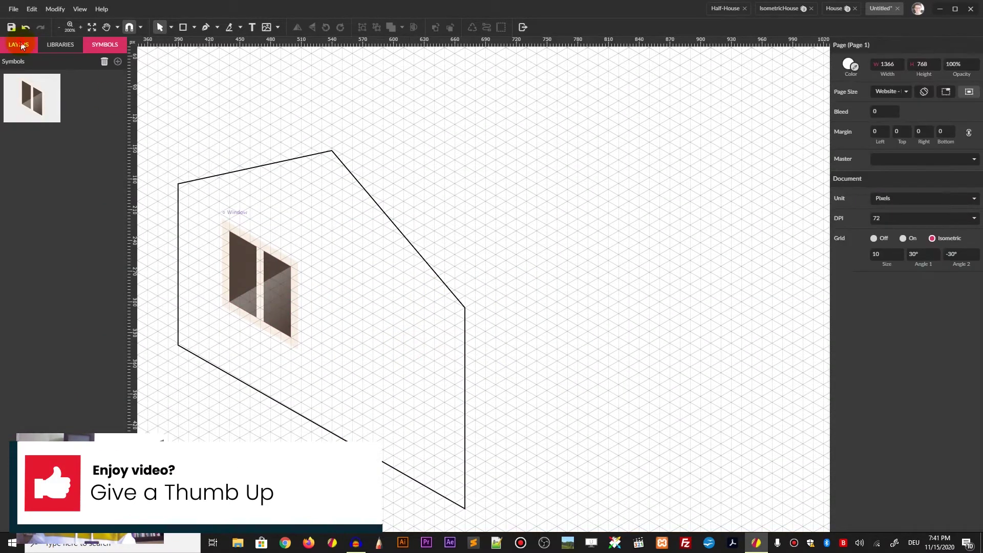
{"action": "left_click", "coordinate": [266, 271]}
{"action": "left_click_drag", "start_coordinate": [262, 269], "coordinate": [373, 318]}
{"action": "key", "text": "Escape"}
{"action": "left_click", "coordinate": [354, 326]}
{"action": "left_click", "coordinate": [456, 218]}
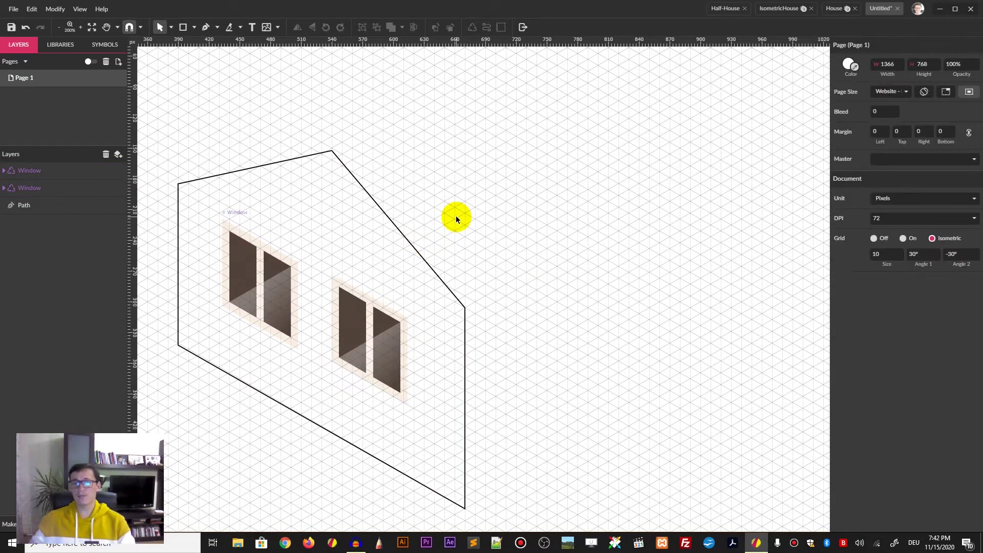
- Remove the front wall's border and fill the wall with a light greenish grey
{"action": "left_click", "coordinate": [233, 233]}
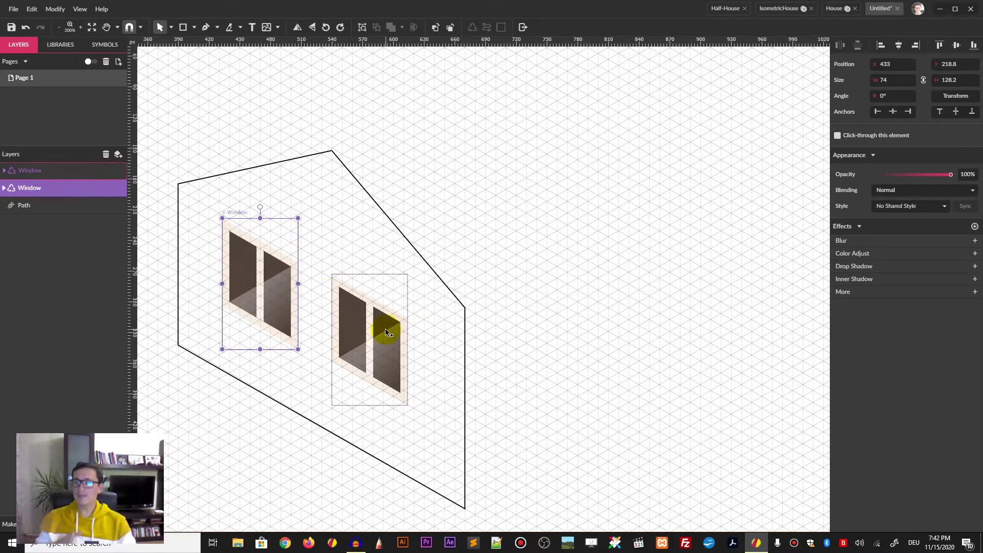
{"action": "left_click", "coordinate": [331, 153]}
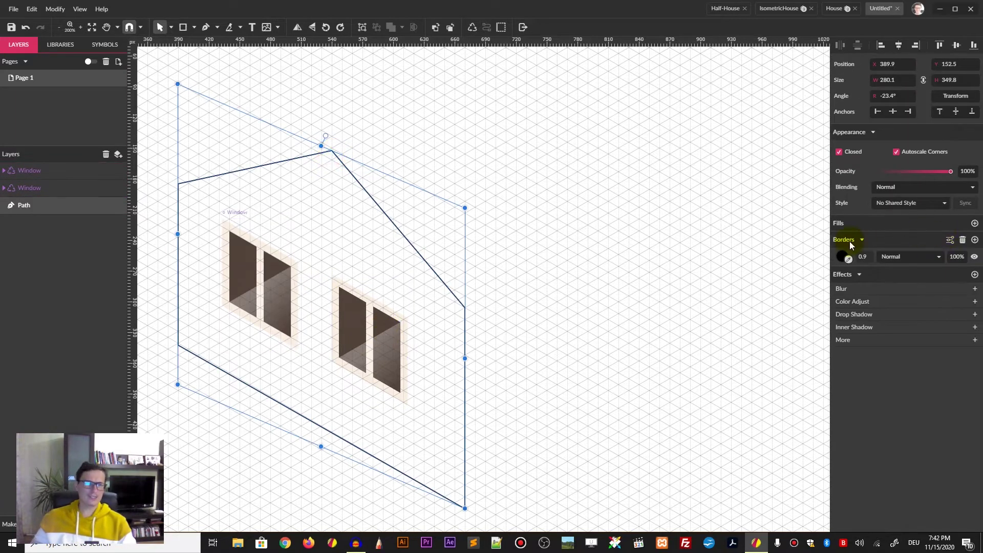
{"action": "left_click", "coordinate": [975, 222]}
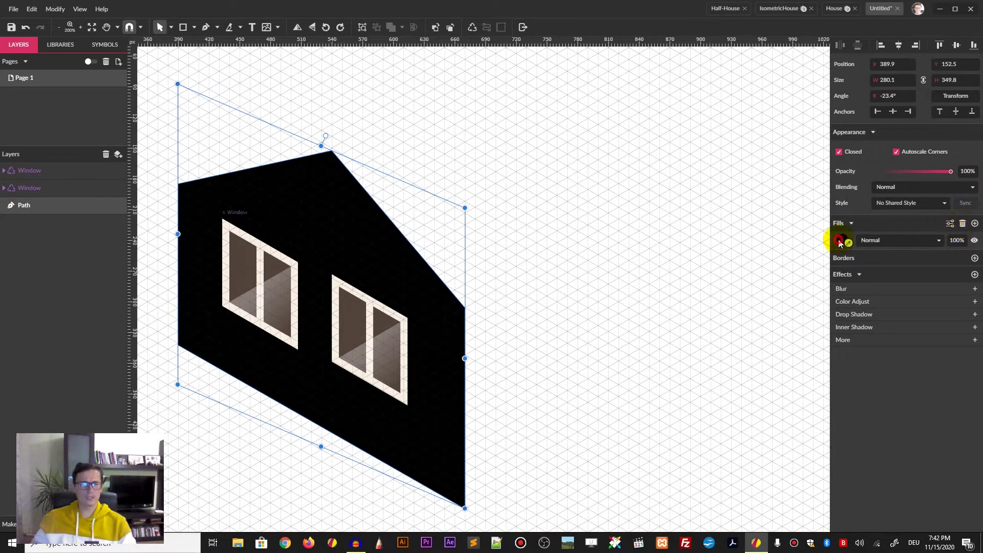
{"action": "left_click", "coordinate": [840, 241]}
{"action": "left_click", "coordinate": [880, 337]}
{"action": "left_click", "coordinate": [844, 269]}
{"action": "left_click", "coordinate": [839, 273]}
{"action": "left_click", "coordinate": [545, 252]}
{"action": "left_click_drag", "start_coordinate": [557, 248], "coordinate": [576, 222]}
{"action": "left_click", "coordinate": [338, 217]}
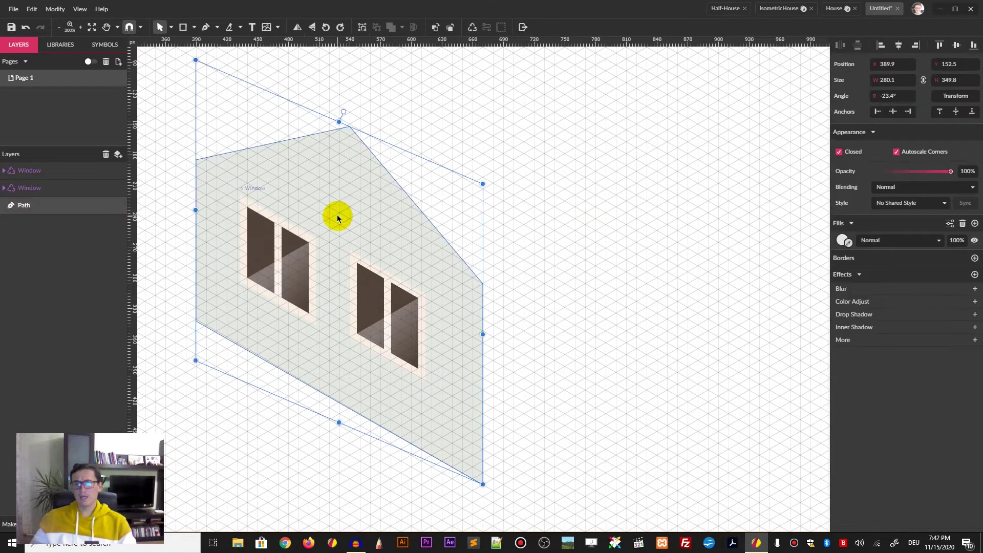
- Raise the peak point of the front wall slightly to X 540, Y 150.1
{"action": "left_click_drag", "start_coordinate": [466, 73], "coordinate": [468, 178]}
{"action": "left_click", "coordinate": [205, 28]}
{"action": "key", "text": "Escape"}
{"action": "key", "text": "Escape"}
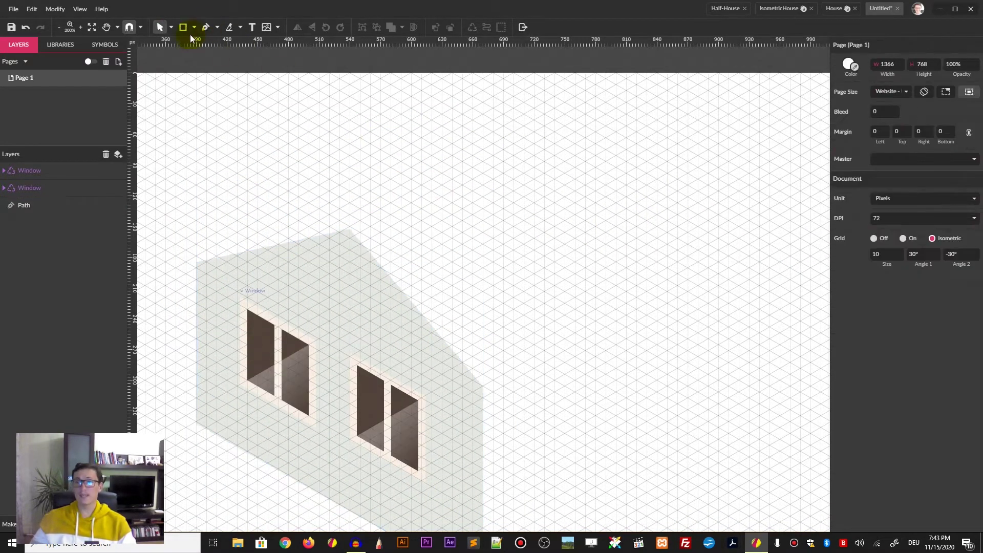
{"action": "left_click", "coordinate": [205, 27]}
{"action": "key", "text": "Escape"}
{"action": "left_click_drag", "start_coordinate": [349, 230], "coordinate": [350, 226]}
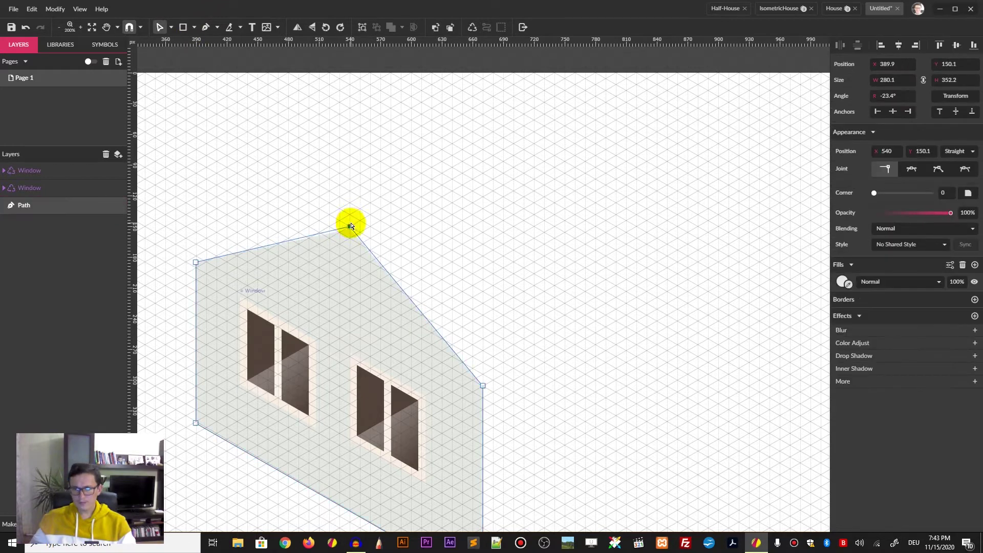
- Draw the roof panel with the Pen tool from the wall's peak and eave, about 320 by 266 px, aligning its far corners
{"action": "left_click", "coordinate": [377, 209]}
{"action": "left_click", "coordinate": [555, 108]}
{"action": "left_click", "coordinate": [677, 261]}
{"action": "left_click", "coordinate": [483, 385]}
{"action": "left_click", "coordinate": [350, 226]}
{"action": "left_click_drag", "start_coordinate": [678, 262], "coordinate": [678, 273]}
{"action": "mouse_move", "coordinate": [555, 108]}
{"action": "left_mouse_down"}
{"action": "mouse_move", "coordinate": [556, 120]}
{"action": "mouse_move", "coordinate": [546, 114]}
{"action": "left_mouse_up"}
{"action": "left_click", "coordinate": [619, 108]}
- Draw the side wall below the roof panel with the Pen tool, about 190 by 306 px, aligning its far corners with the roof edge
{"action": "scroll", "coordinate": [619, 108], "scroll_direction": "down", "scroll_amount": 3}
{"action": "left_click", "coordinate": [206, 27]}
{"action": "left_click", "coordinate": [483, 232]}
{"action": "left_click", "coordinate": [483, 434]}
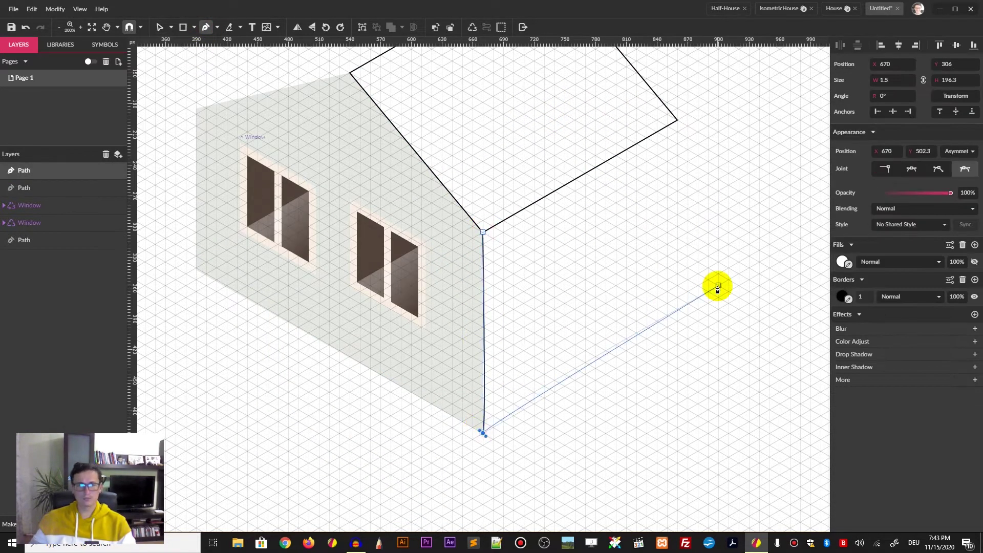
{"action": "left_click", "coordinate": [687, 315]}
{"action": "left_click", "coordinate": [688, 114]}
{"action": "left_click", "coordinate": [483, 232]}
{"action": "left_click_drag", "start_coordinate": [687, 114], "coordinate": [677, 120]}
{"action": "left_click_drag", "start_coordinate": [688, 314], "coordinate": [677, 321]}
{"action": "key", "text": "Escape"}
- Change the side wall's lowest corner point to a straight joint so its adjoining edges run straight
{"action": "double_click", "coordinate": [483, 433]}
{"action": "left_click", "coordinate": [484, 443]}
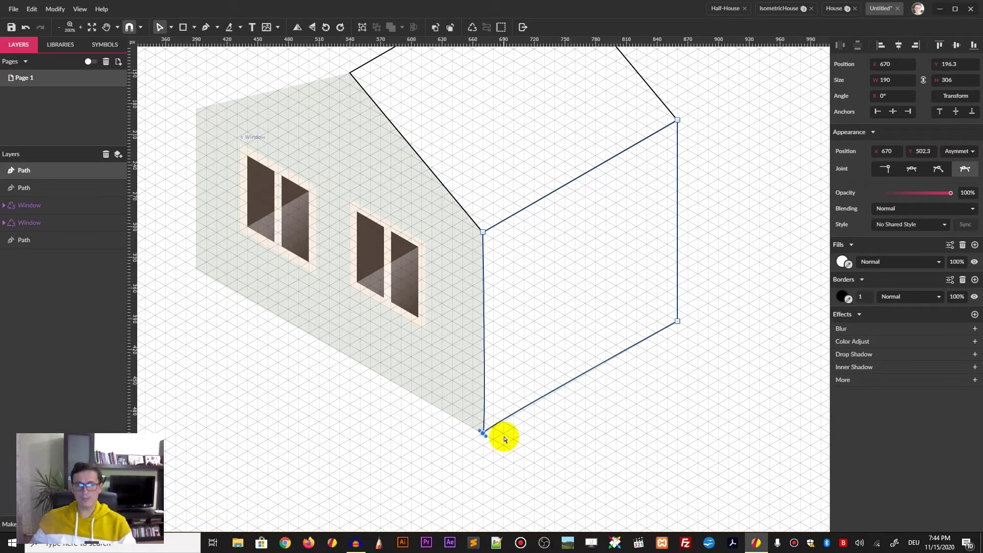
{"action": "left_click", "coordinate": [885, 172]}
{"action": "left_click", "coordinate": [748, 204]}
{"action": "key", "text": "Tab"}
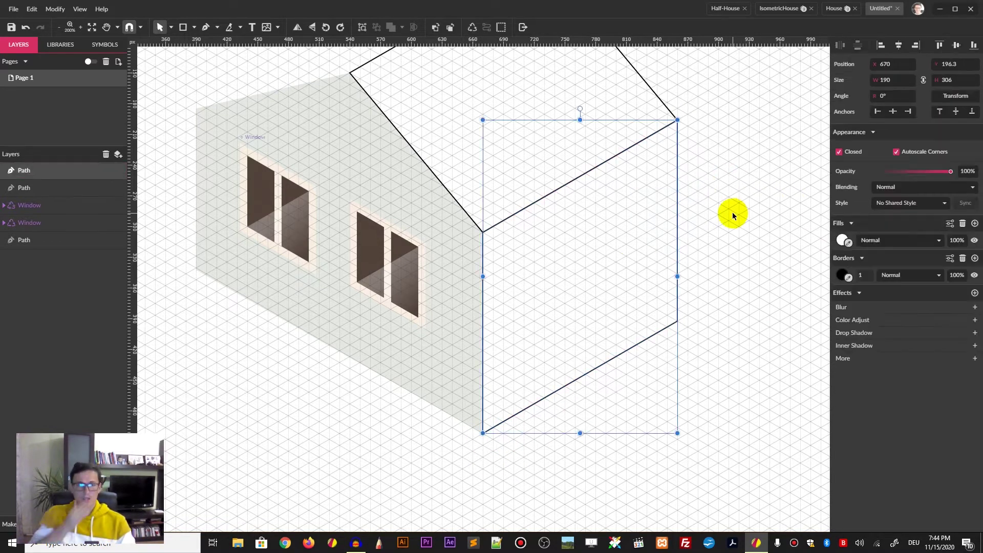
- Remove the side wall's border, fill it with the front wall's sampled light grey, and slightly darken the front wall
{"action": "left_click", "coordinate": [962, 258]}
{"action": "left_click_drag", "start_coordinate": [848, 242], "coordinate": [469, 256]}
{"action": "left_click", "coordinate": [842, 240]}
{"action": "left_click", "coordinate": [468, 252]}
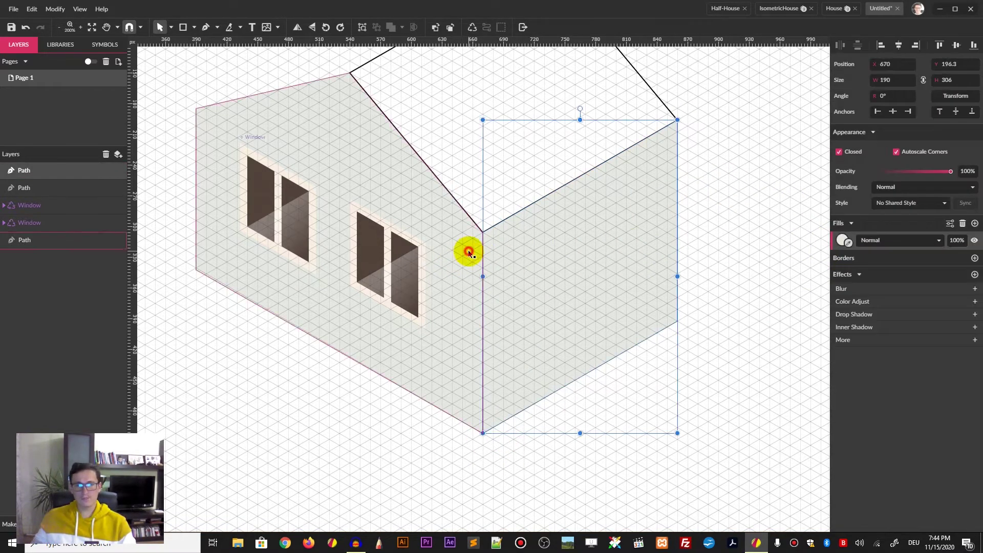
{"action": "scroll", "coordinate": [748, 252], "scroll_direction": "up", "scroll_amount": 4}
- Fill the roof panel with the dark brown sampled from the window glass and remove its border
{"action": "left_click", "coordinate": [417, 237]}
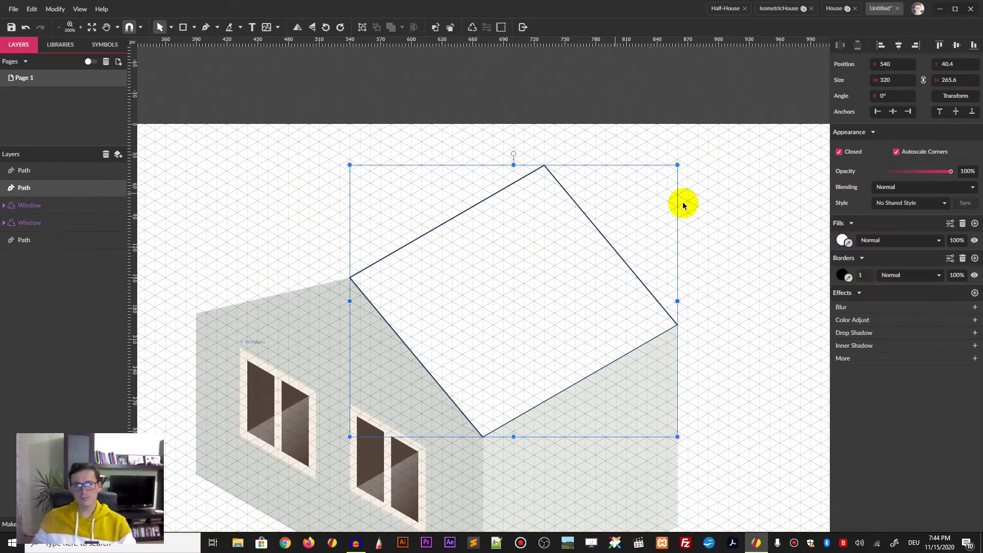
{"action": "left_click", "coordinate": [842, 240]}
{"action": "left_click", "coordinate": [853, 307]}
{"action": "left_click", "coordinate": [853, 227]}
{"action": "left_click_drag", "start_coordinate": [847, 243], "coordinate": [379, 451]}
{"action": "left_click", "coordinate": [629, 204]}
{"action": "left_click", "coordinate": [478, 235]}
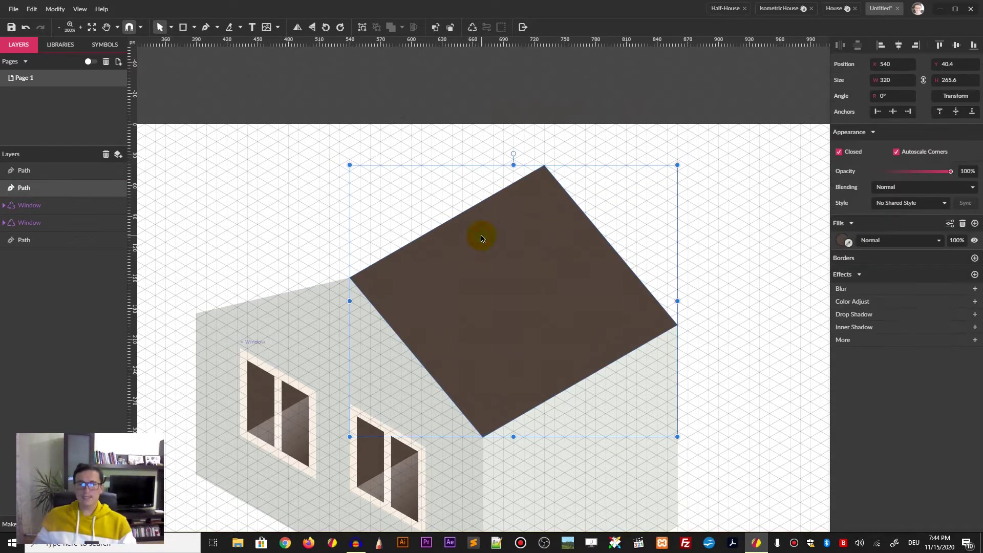
- Duplicate the roof panel, move both roof shapes above the side wall in the layer order, and select the uppermost one
{"action": "scroll", "coordinate": [694, 234], "scroll_direction": "down", "scroll_amount": 2}
{"action": "key", "text": "ctrl+d"}
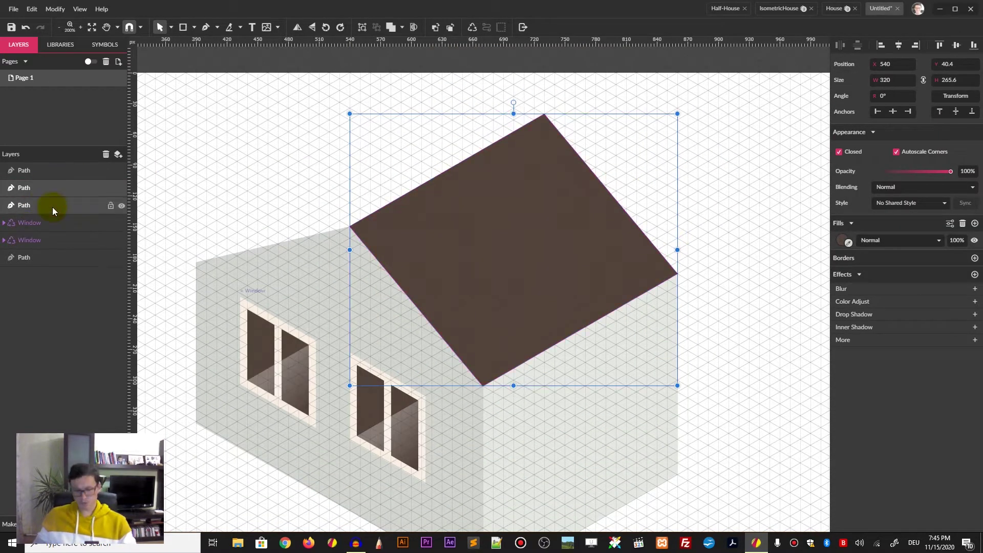
{"action": "left_click_drag", "start_coordinate": [52, 207], "coordinate": [32, 167]}
{"action": "left_click", "coordinate": [676, 179]}
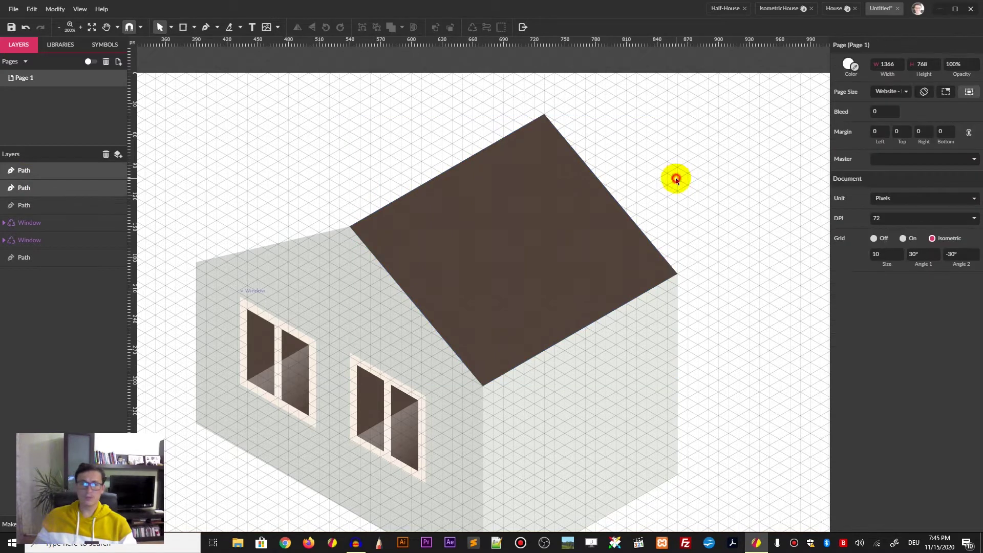
{"action": "scroll", "coordinate": [684, 255], "scroll_direction": "down", "scroll_amount": 3}
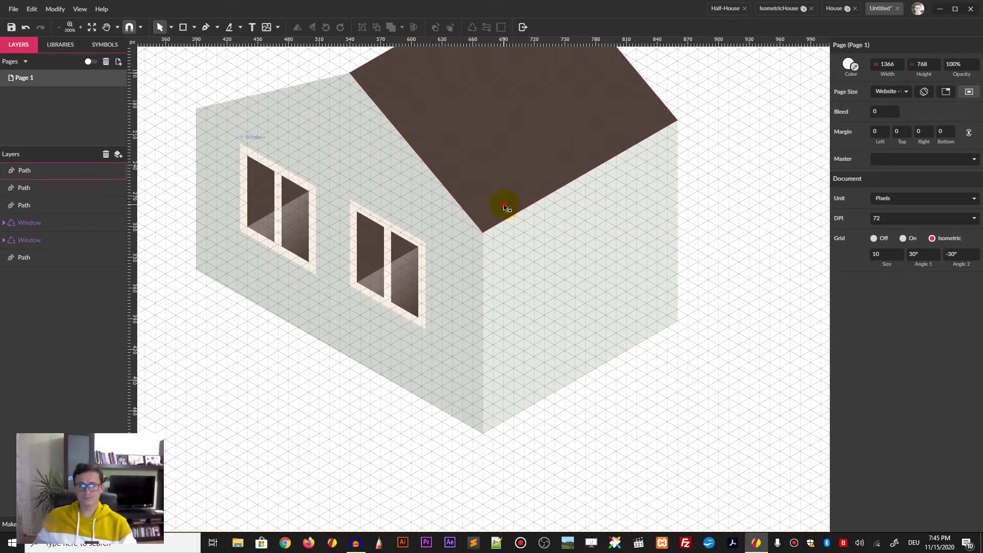
{"action": "left_click", "coordinate": [506, 208]}
{"action": "scroll", "coordinate": [645, 200], "scroll_direction": "up", "scroll_amount": 3}
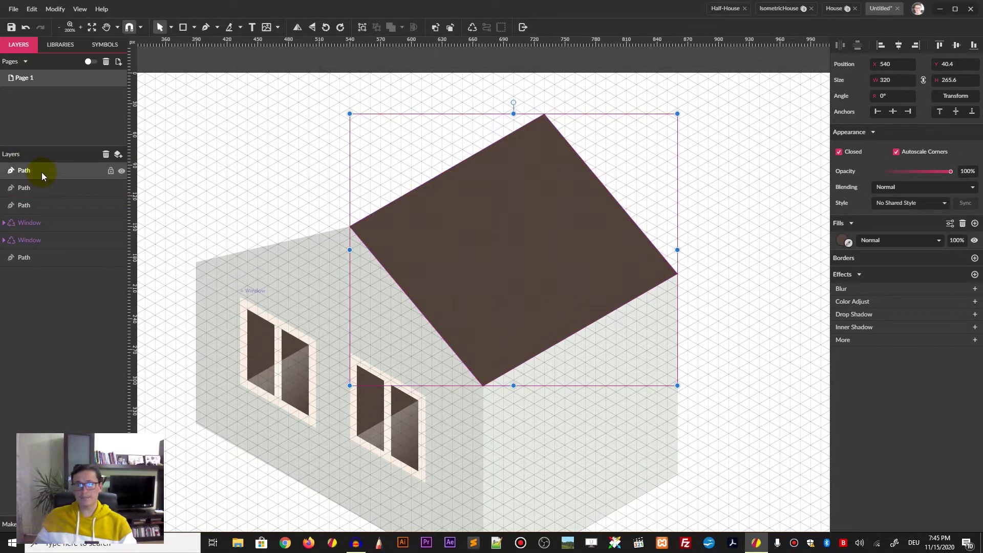
- Replace the top roof copy's fill with a border in a darker brown, about #3E312A
{"action": "left_click", "coordinate": [963, 225]}
{"action": "left_click", "coordinate": [974, 240]}
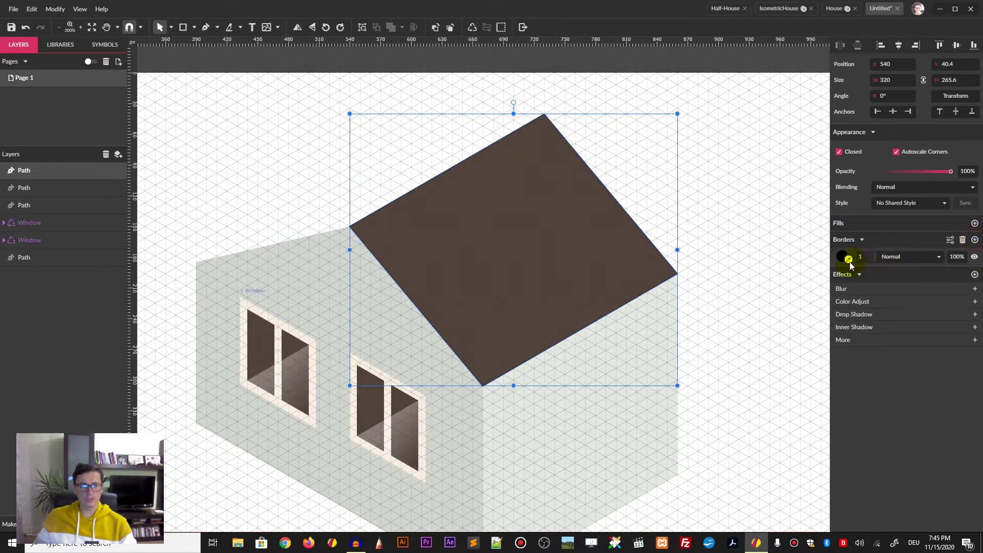
{"action": "key", "text": "ctrl+d"}
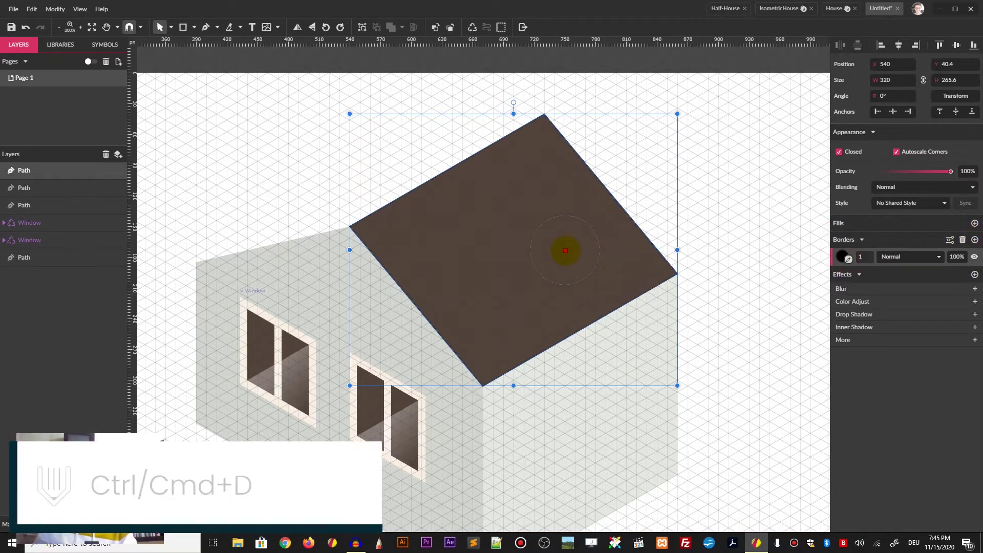
{"action": "left_click", "coordinate": [838, 257]}
{"action": "left_click_drag", "start_coordinate": [871, 326], "coordinate": [879, 330]}
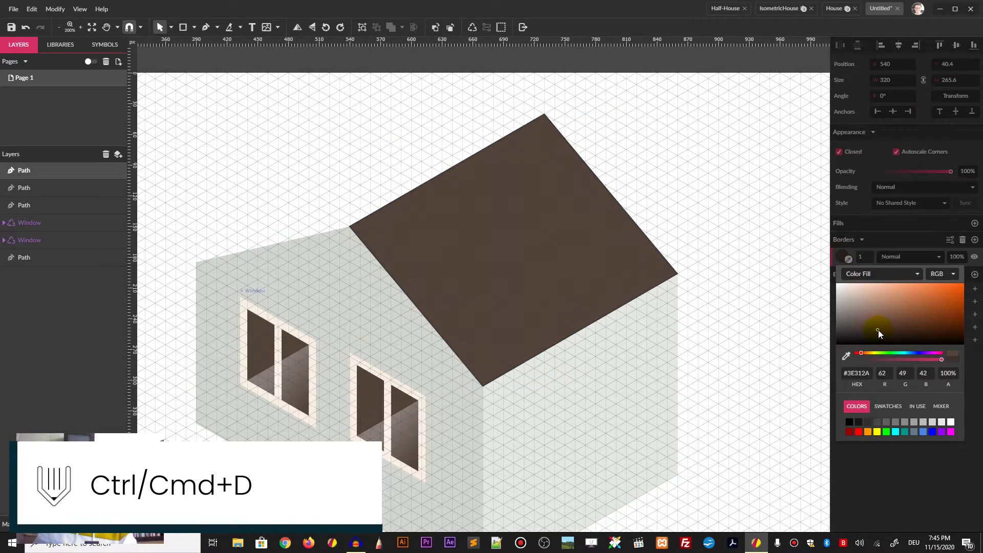
- Set the width of the roof copy's border to 10
{"action": "left_click", "coordinate": [868, 256]}
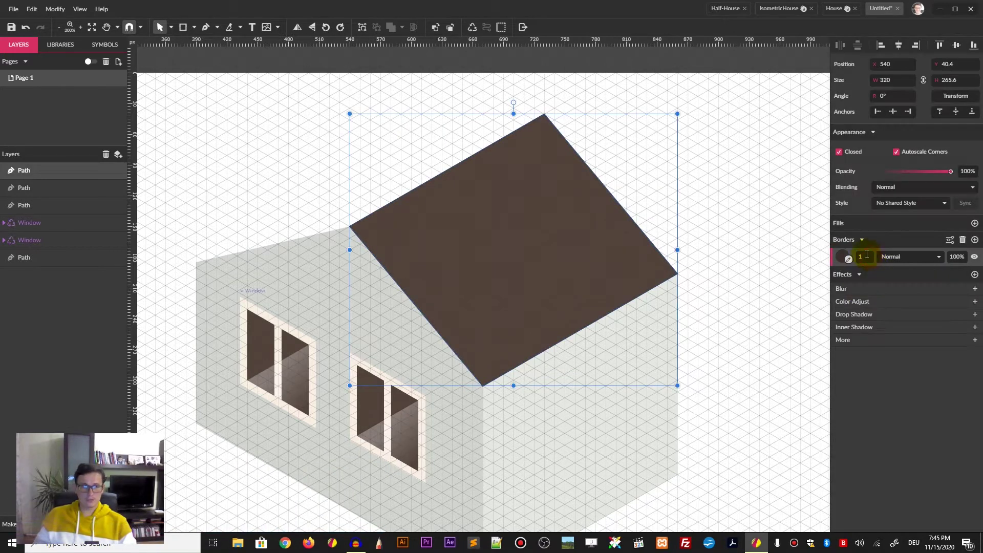
{"action": "type", "text": "3"}
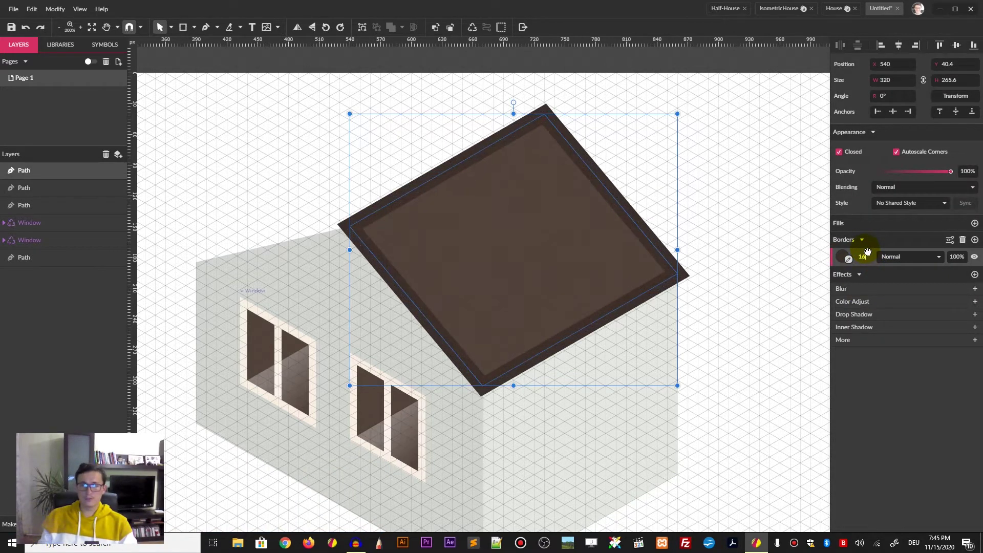
{"action": "key", "text": "BackSpace"}
{"action": "type", "text": "0"}
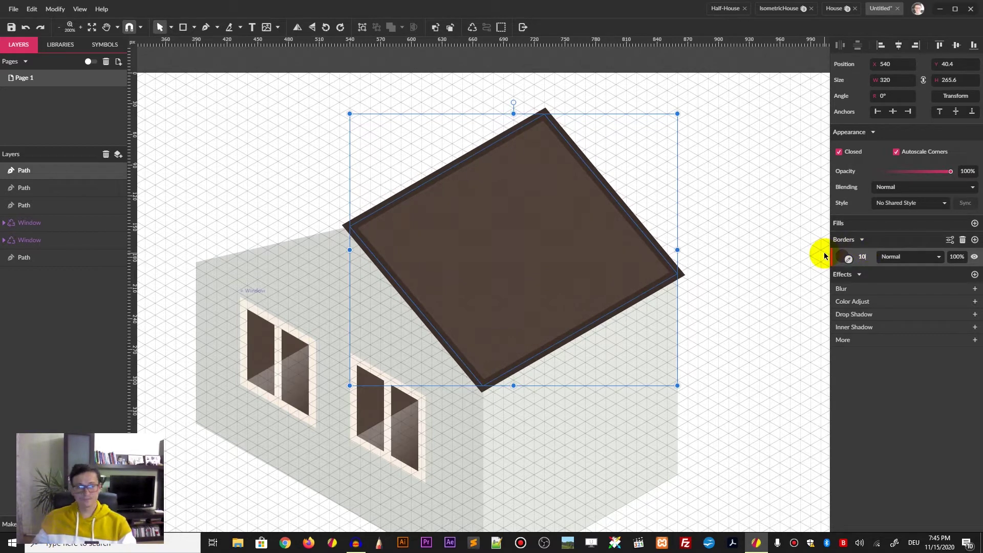
- Vectorize the roof copy's border to turn the roof edging into a shape
{"action": "left_click", "coordinate": [80, 9]}
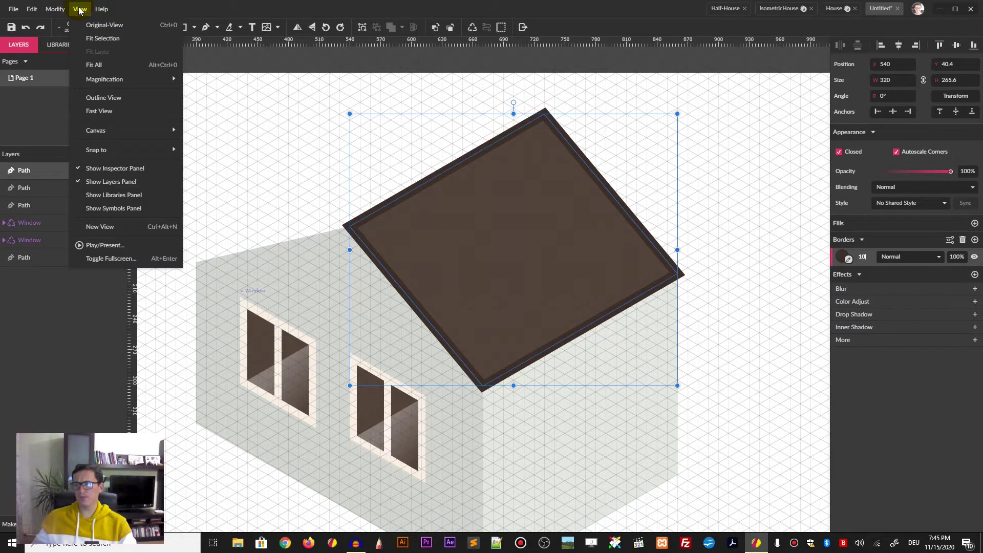
{"action": "mouse_move", "coordinate": [71, 209]}
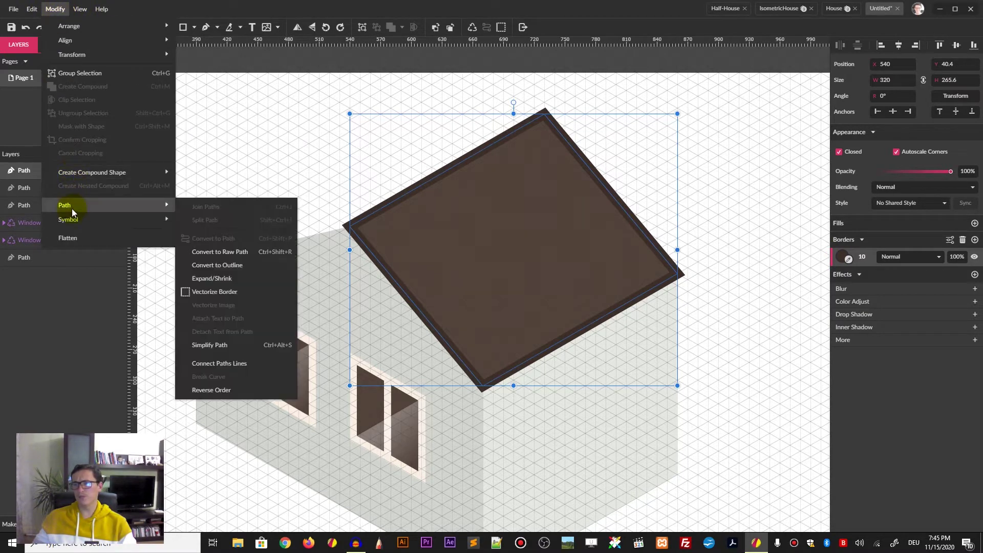
{"action": "left_click", "coordinate": [233, 291]}
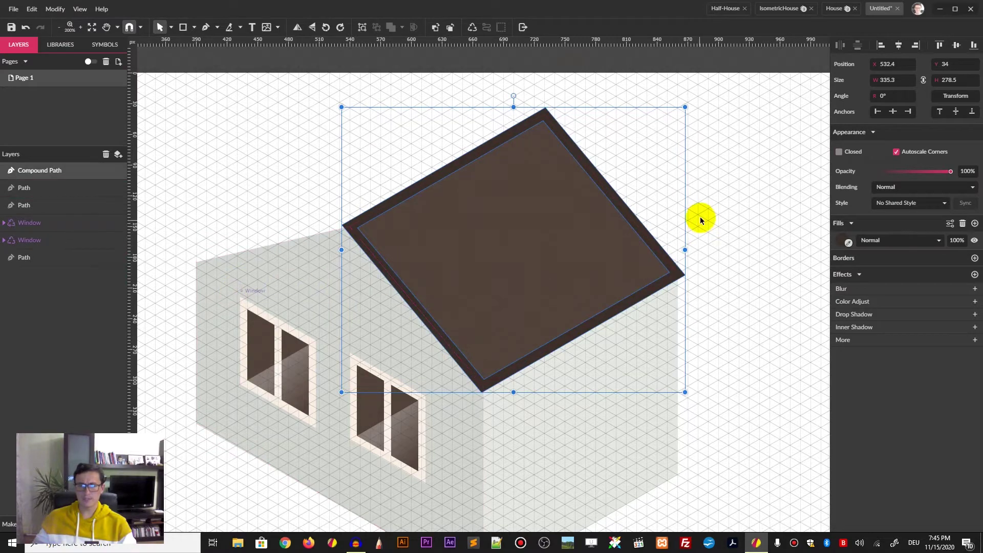
- Examine the roof edging in the House document and return to the untitled document
{"action": "scroll", "coordinate": [701, 216], "scroll_direction": "down", "scroll_amount": 3}
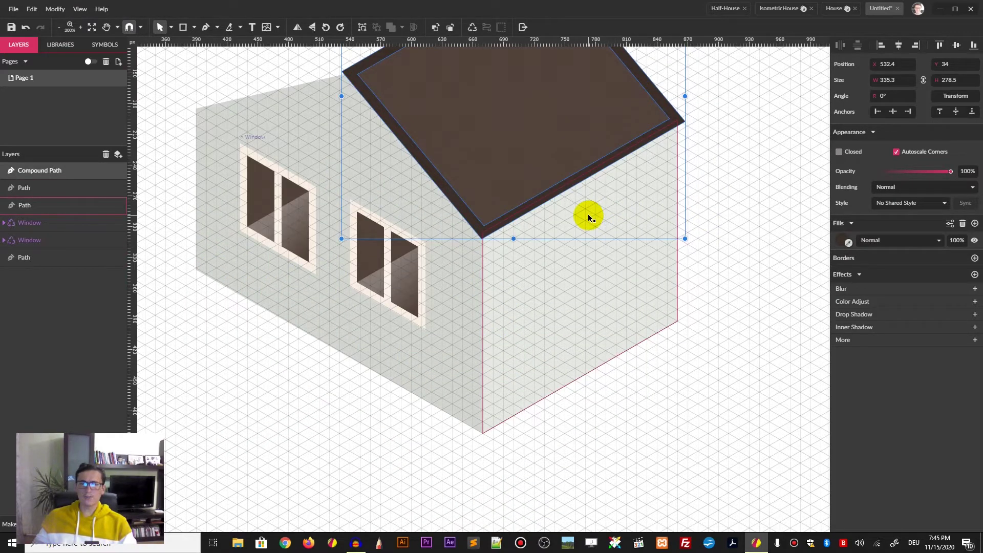
{"action": "scroll", "coordinate": [590, 218], "scroll_direction": "down", "scroll_amount": 2}
{"action": "left_click", "coordinate": [835, 8]}
{"action": "scroll", "coordinate": [622, 238], "scroll_direction": "up", "scroll_amount": 1}
{"action": "scroll", "coordinate": [623, 238], "scroll_direction": "down", "scroll_amount": 1}
{"action": "left_click", "coordinate": [881, 8]}
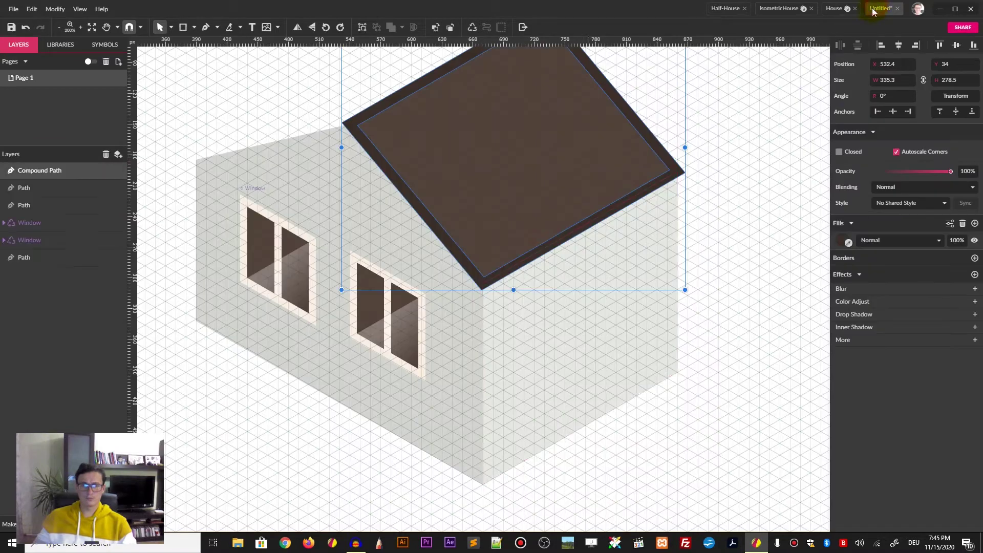
- Reshape the roof edging's lowest corner with added points so it ends in a short vertical edge over the wall corner
{"action": "left_click", "coordinate": [469, 277]}
{"action": "mouse_move", "coordinate": [481, 289]}
{"action": "left_mouse_down"}
{"action": "mouse_move", "coordinate": [472, 298]}
{"action": "mouse_move", "coordinate": [473, 278]}
{"action": "left_mouse_up"}
{"action": "left_click", "coordinate": [726, 155]}
{"action": "left_click", "coordinate": [466, 278]}
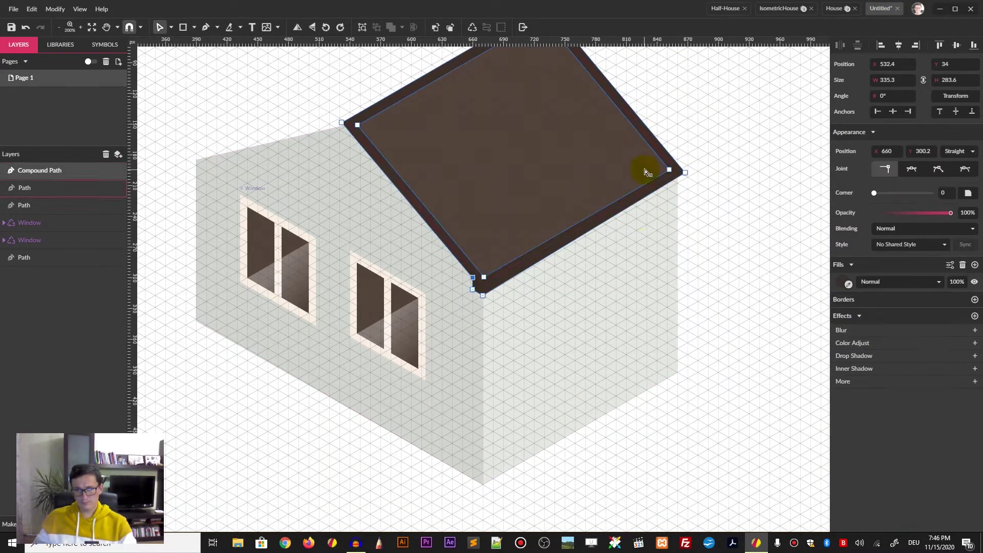
- Reshape the roof edging's far eave corner into a short vertical edge aligned with the outer edge of the side wall
{"action": "left_click", "coordinate": [639, 179]}
{"action": "scroll", "coordinate": [702, 128], "scroll_direction": "up", "scroll_amount": 2}
{"action": "mouse_move", "coordinate": [686, 274]}
{"action": "left_mouse_down"}
{"action": "mouse_move", "coordinate": [678, 285]}
{"action": "mouse_move", "coordinate": [678, 273]}
{"action": "left_mouse_up"}
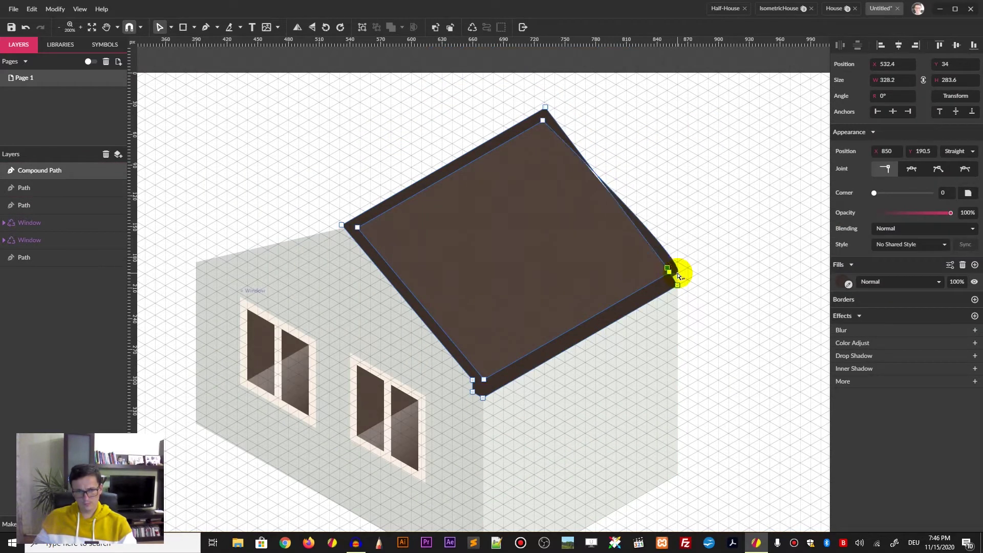
{"action": "key", "text": "ctrl+z"}
{"action": "left_click_drag", "start_coordinate": [670, 266], "coordinate": [682, 272]}
{"action": "key", "text": "ctrl+z"}
{"action": "left_click", "coordinate": [699, 245]}
{"action": "left_click", "coordinate": [667, 272]}
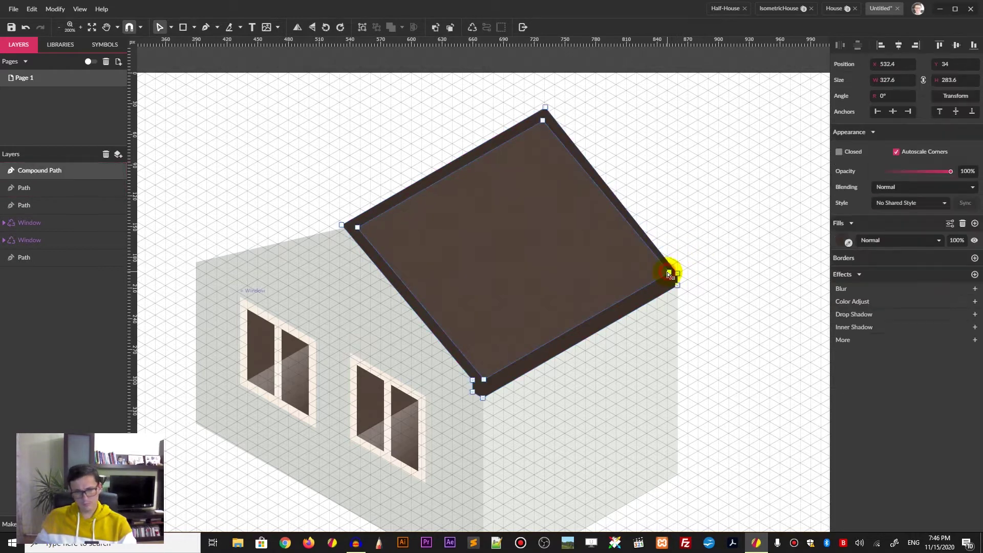
- Pull the roof edging's peak points inward so no dark edging is left around the back end of the ridge
{"action": "scroll", "coordinate": [566, 275], "scroll_direction": "up", "scroll_amount": 3}
{"action": "left_click", "coordinate": [551, 270]}
{"action": "left_click_drag", "start_coordinate": [548, 277], "coordinate": [545, 267]}
{"action": "left_click", "coordinate": [575, 274]}
- Reshape the roof edging's front ridge corner into a short vertical edge on the grid, and deselect the edging
{"action": "left_click_drag", "start_coordinate": [357, 381], "coordinate": [350, 380]}
{"action": "scroll", "coordinate": [357, 195], "scroll_direction": "down", "scroll_amount": 4}
{"action": "mouse_move", "coordinate": [350, 175]}
{"action": "left_mouse_down"}
{"action": "mouse_move", "coordinate": [353, 197]}
{"action": "mouse_move", "coordinate": [347, 176]}
{"action": "left_mouse_up"}
{"action": "key", "text": "ctrl+z"}
{"action": "key", "text": "ctrl+z"}
{"action": "key", "text": "Escape"}
{"action": "left_click", "coordinate": [351, 198]}
{"action": "left_click", "coordinate": [372, 110]}
{"action": "scroll", "coordinate": [362, 114], "scroll_direction": "up", "scroll_amount": 2}
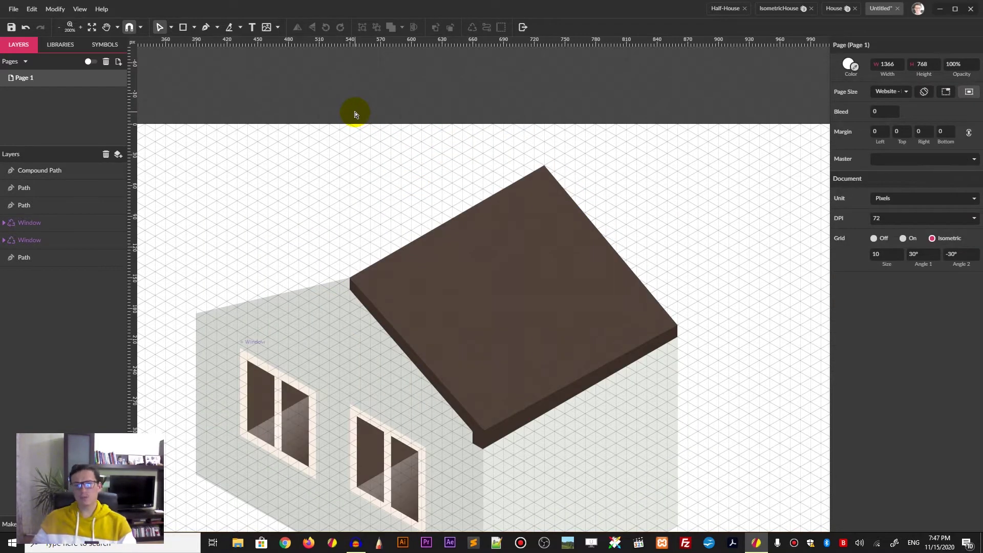
- Draw a closed path with the Pen along the far roof slope, from the front ridge corner to an overhang past the wall
{"action": "left_click", "coordinate": [205, 26]}
{"action": "left_click", "coordinate": [350, 289]}
{"action": "left_click", "coordinate": [196, 319]}
{"action": "left_click", "coordinate": [185, 313]}
{"action": "left_click", "coordinate": [186, 301]}
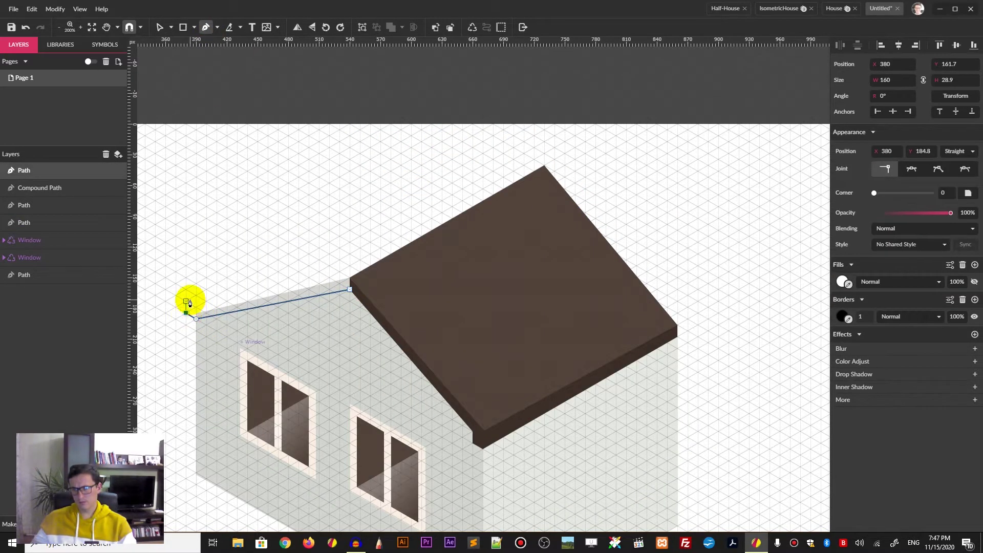
{"action": "left_click", "coordinate": [350, 289]}
- Replace the new strip's border with the dark brown fill sampled from the roof edging
{"action": "key", "text": "v"}
{"action": "left_click", "coordinate": [962, 299]}
{"action": "key", "text": "i"}
{"action": "left_click", "coordinate": [378, 320]}
- Add and move points at the strip's eave end to form a thick, squared overhang beside the front wall
{"action": "key", "text": "d"}
{"action": "left_click", "coordinate": [207, 317]}
{"action": "left_click_drag", "start_coordinate": [197, 319], "coordinate": [196, 330]}
{"action": "left_click", "coordinate": [884, 168]}
{"action": "left_click", "coordinate": [203, 283]}
{"action": "left_click", "coordinate": [204, 316]}
{"action": "left_click_drag", "start_coordinate": [206, 317], "coordinate": [188, 306]}
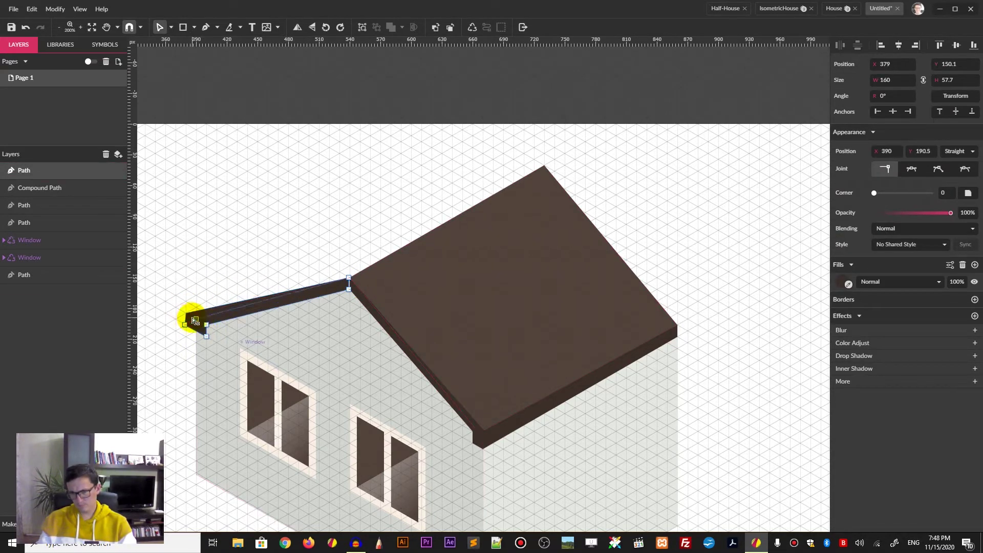
{"action": "left_click_drag", "start_coordinate": [196, 319], "coordinate": [196, 306]}
- Snap the strip's ridge-end points to the roof's front ridge corner and finish aligning its eave points to the grid
{"action": "left_click", "coordinate": [283, 252]}
{"action": "left_click_drag", "start_coordinate": [348, 289], "coordinate": [350, 277]}
{"action": "left_click", "coordinate": [354, 259]}
{"action": "double_click", "coordinate": [199, 334]}
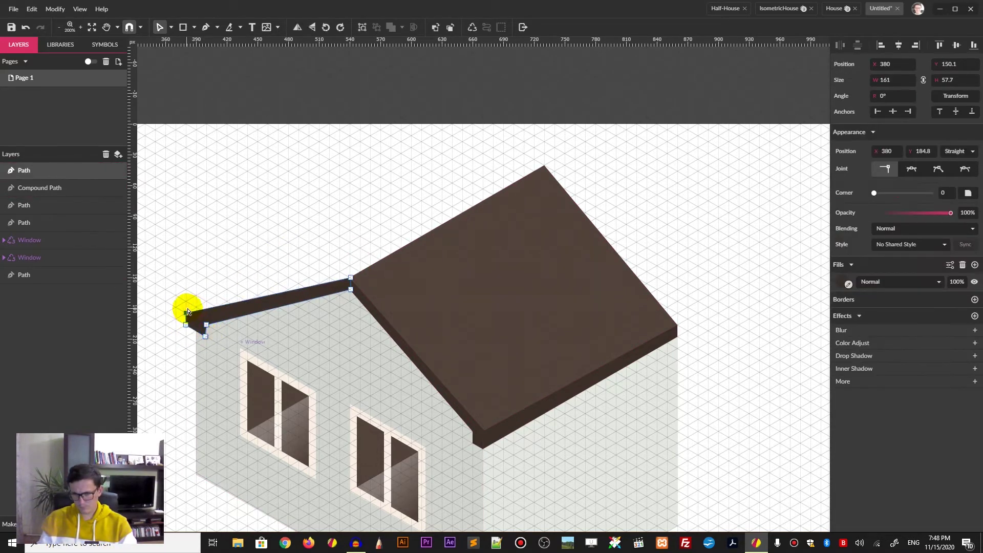
{"action": "left_click", "coordinate": [202, 283]}
- Draw a light gray rectangle about 250 by 202 px in the empty area beside the house, and switch to the regular grid
{"action": "key", "text": "ctrl+minus"}
{"action": "scroll", "coordinate": [678, 272], "scroll_direction": "down", "scroll_amount": 4}
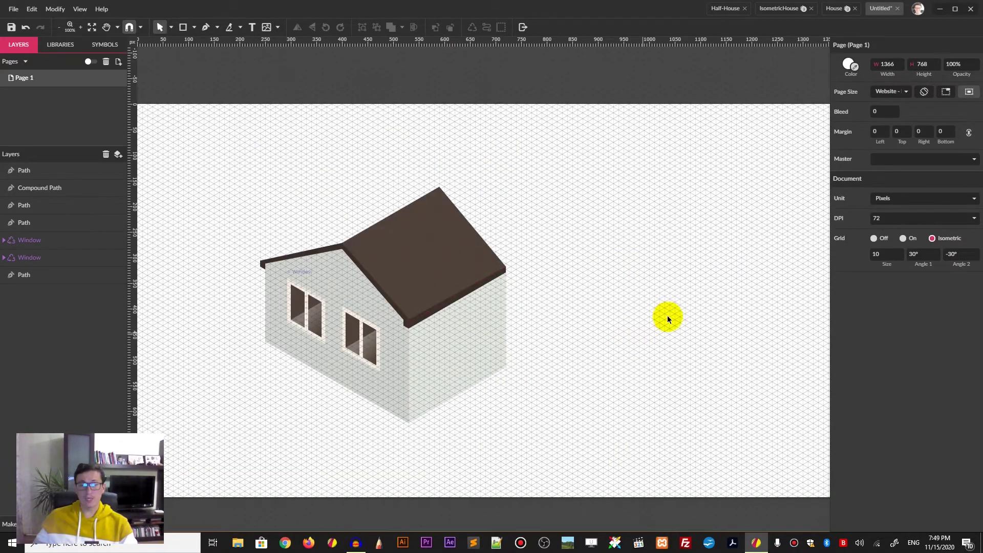
{"action": "left_click_drag", "start_coordinate": [666, 311], "coordinate": [501, 328]}
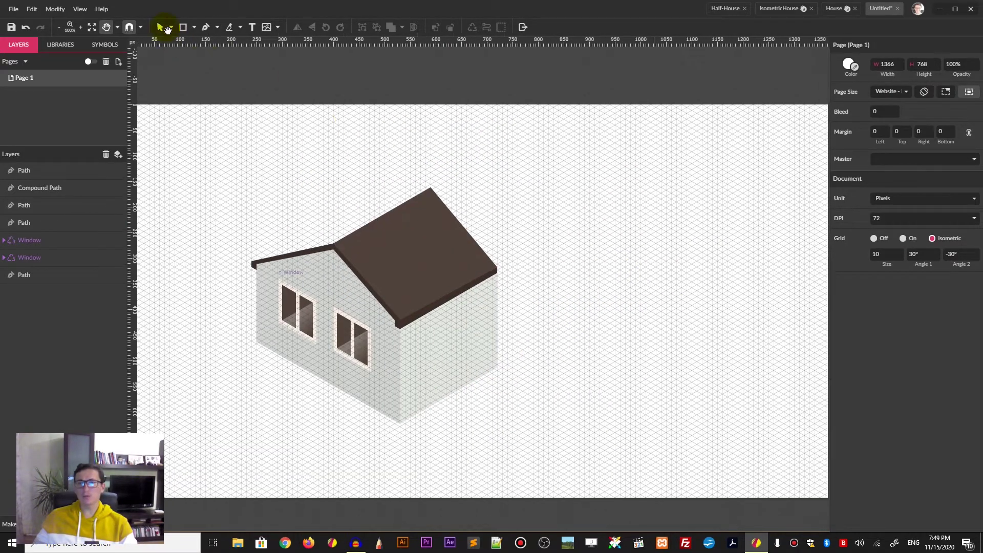
{"action": "left_click", "coordinate": [194, 27]}
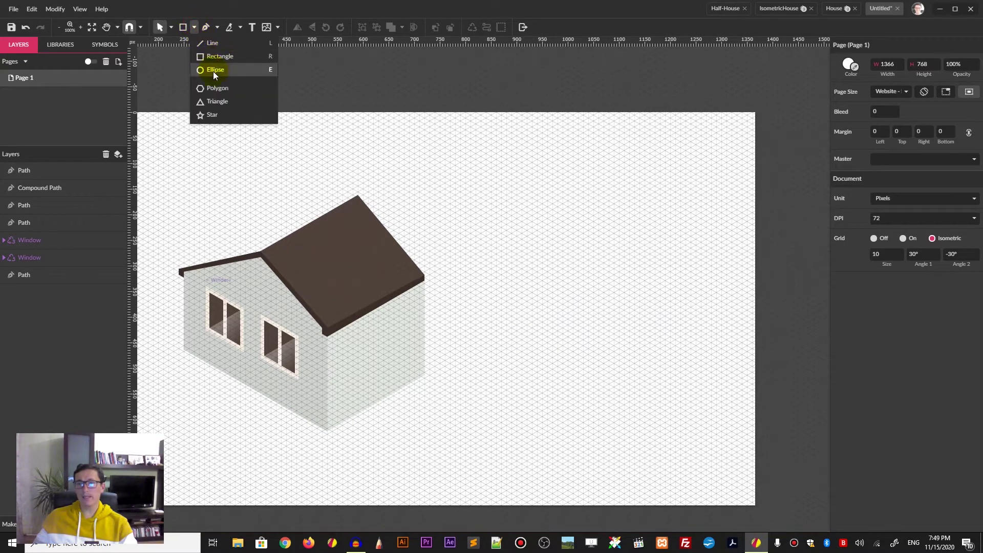
{"action": "left_click", "coordinate": [213, 71]}
{"action": "left_click", "coordinate": [195, 27]}
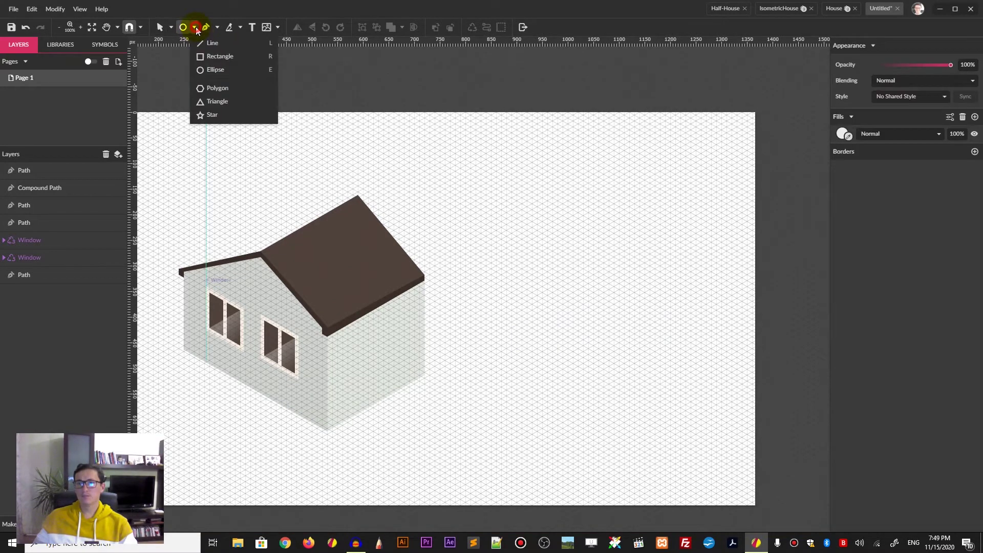
{"action": "left_click", "coordinate": [221, 57]}
{"action": "left_click_drag", "start_coordinate": [527, 195], "coordinate": [654, 298]}
{"action": "left_click", "coordinate": [689, 291]}
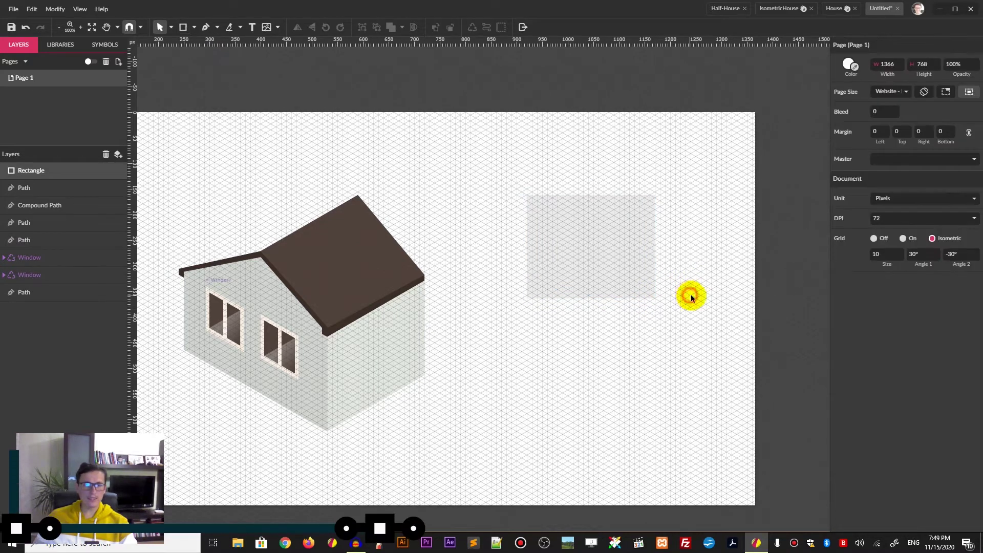
{"action": "left_click", "coordinate": [903, 239]}
- Move the rectangle down to about Y 271 and narrow it to about 230 px wide
{"action": "left_click_drag", "start_coordinate": [578, 228], "coordinate": [578, 284]}
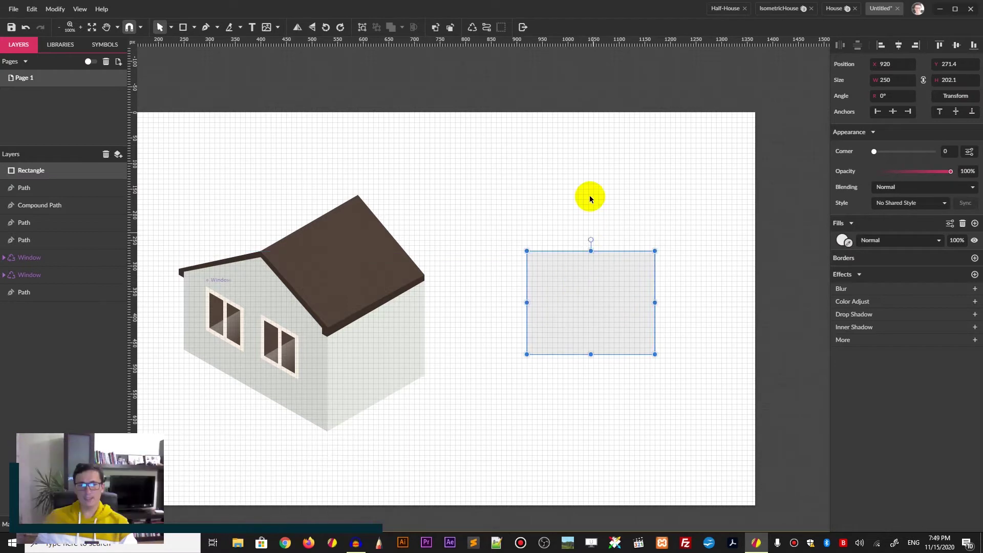
{"action": "left_click", "coordinate": [588, 197]}
{"action": "left_click", "coordinate": [634, 288]}
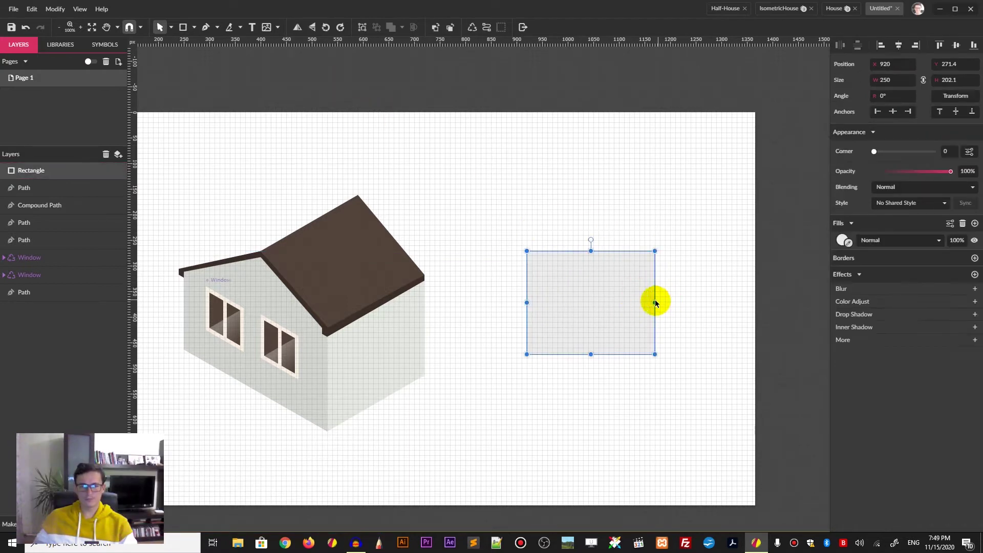
{"action": "left_click_drag", "start_coordinate": [651, 301], "coordinate": [643, 301]}
{"action": "left_click", "coordinate": [565, 200]}
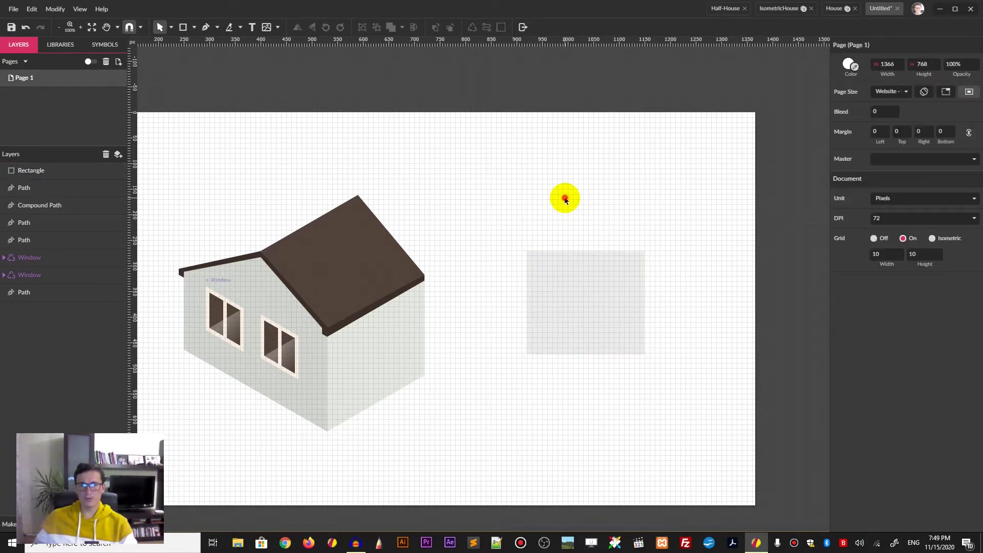
- Draw a closed triangle about 230 by 140 px with the Pen on the rectangle's upper edge as a gable
{"action": "left_click", "coordinate": [203, 26]}
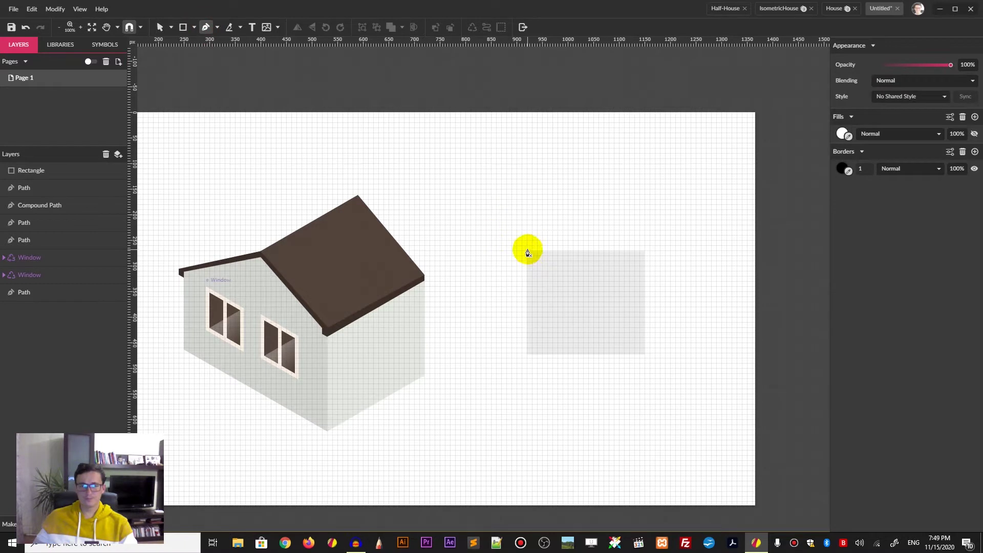
{"action": "left_click", "coordinate": [528, 251]}
{"action": "left_click", "coordinate": [588, 179]}
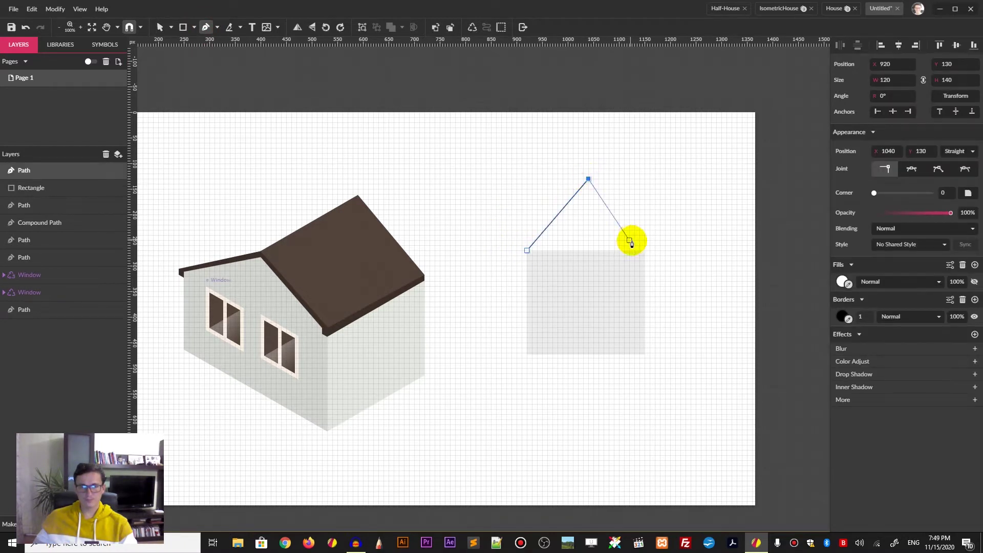
{"action": "left_click", "coordinate": [644, 251]}
{"action": "left_click", "coordinate": [526, 251]}
{"action": "key", "text": "v"}
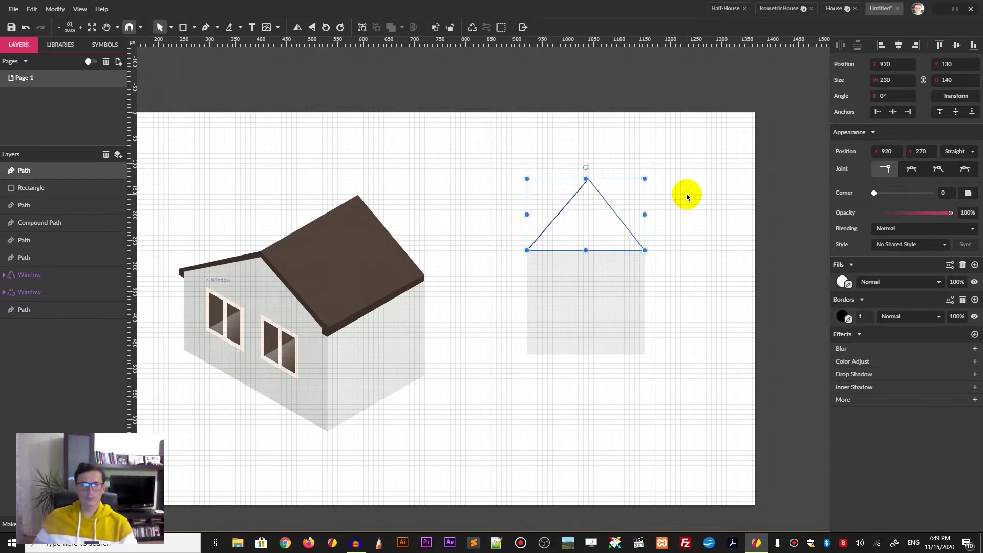
- Remove the triangle's border and fill it with the light gray sampled from the rectangle
{"action": "left_click_drag", "start_coordinate": [681, 193], "coordinate": [585, 235]}
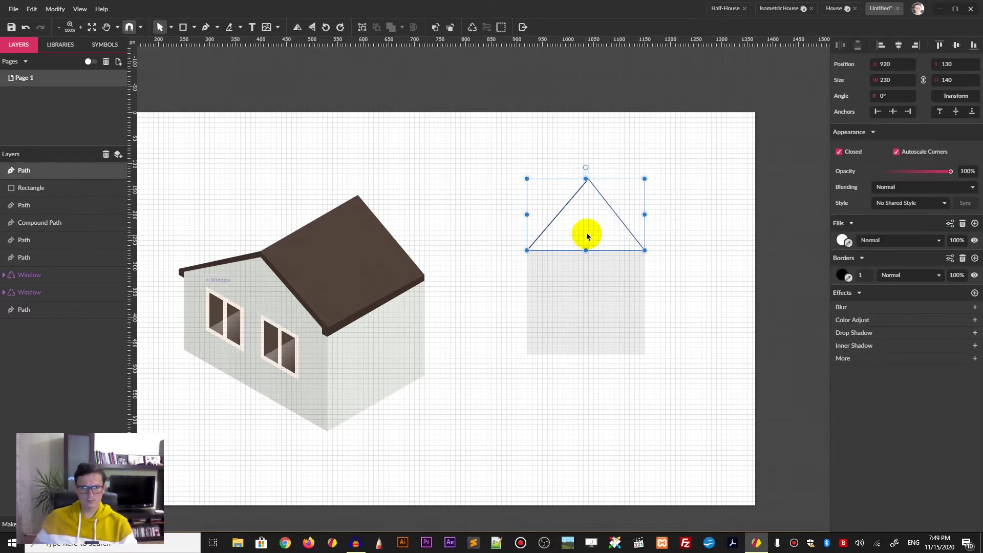
{"action": "left_click", "coordinate": [962, 257]}
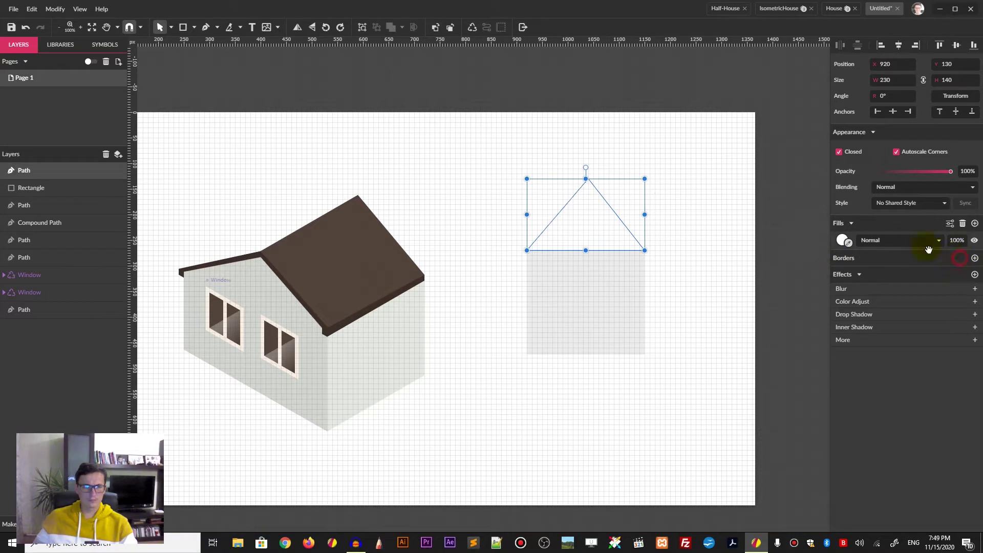
{"action": "left_click", "coordinate": [848, 246]}
{"action": "left_click", "coordinate": [630, 279]}
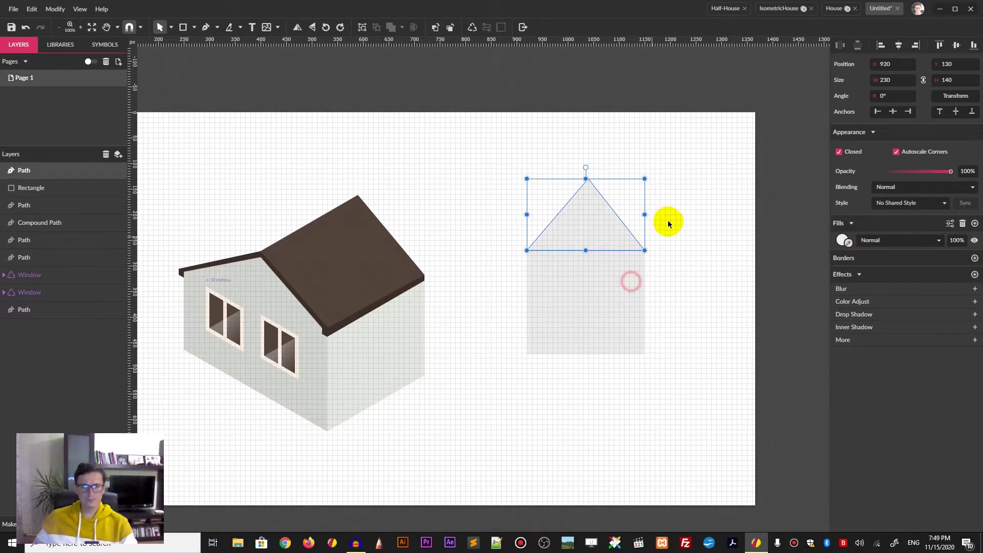
- Unite the triangle and rectangle into one compound shape and nudge the triangle down 1 px
{"action": "left_click", "coordinate": [678, 183]}
{"action": "left_click_drag", "start_coordinate": [605, 295], "coordinate": [543, 335]}
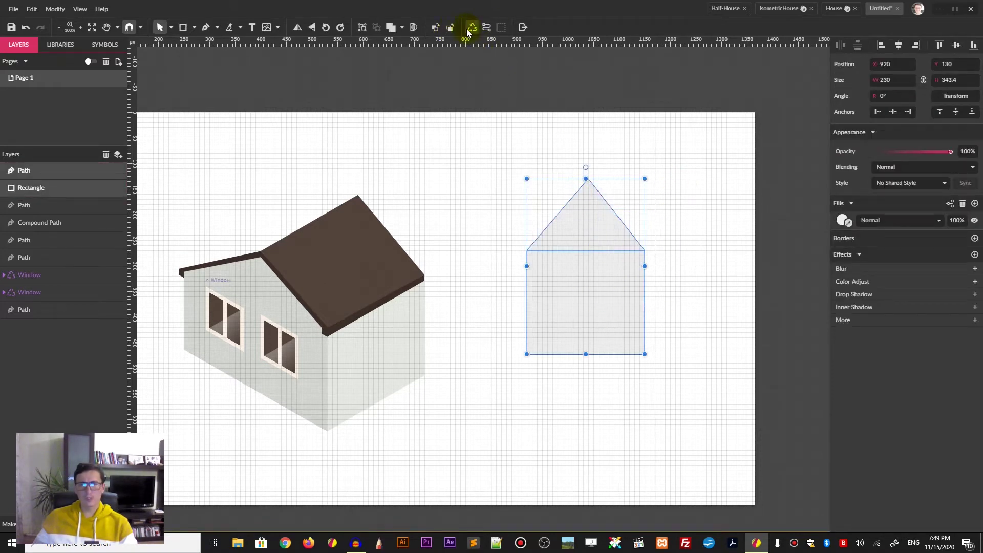
{"action": "left_click", "coordinate": [391, 27]}
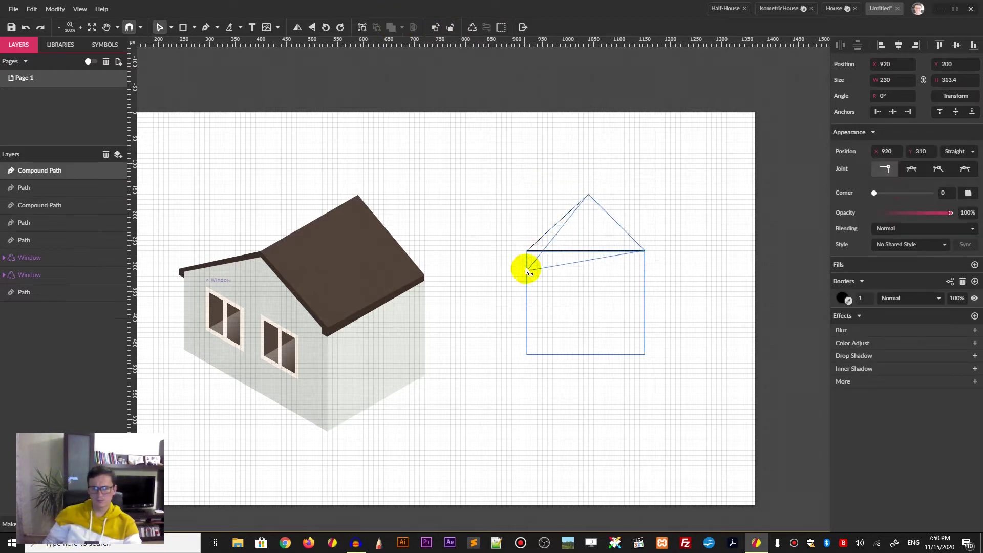
{"action": "left_click", "coordinate": [569, 233], "text": "ctrl"}
{"action": "key", "text": "Down"}
- Try to convert the combined gable wall shape to a single path
{"action": "left_click", "coordinate": [524, 351]}
{"action": "left_click", "coordinate": [488, 27]}
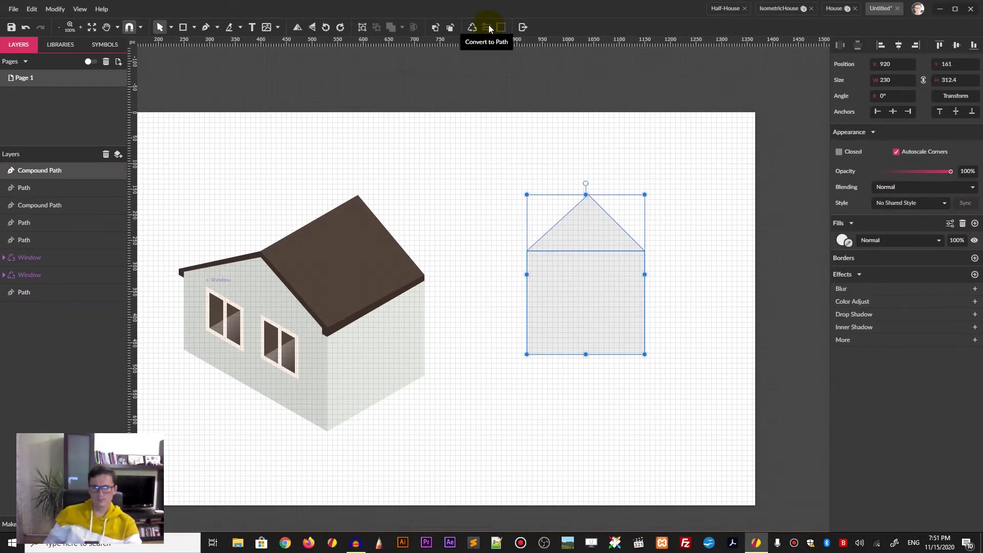
{"action": "key", "text": "ctrl+z"}
- Nudge the triangle inside the compound shape down another 1 px to overlap the rectangle, and convert the shape to a path
{"action": "left_click", "coordinate": [585, 233], "text": "ctrl"}
{"action": "key", "text": "Down"}
{"action": "key", "text": "Escape"}
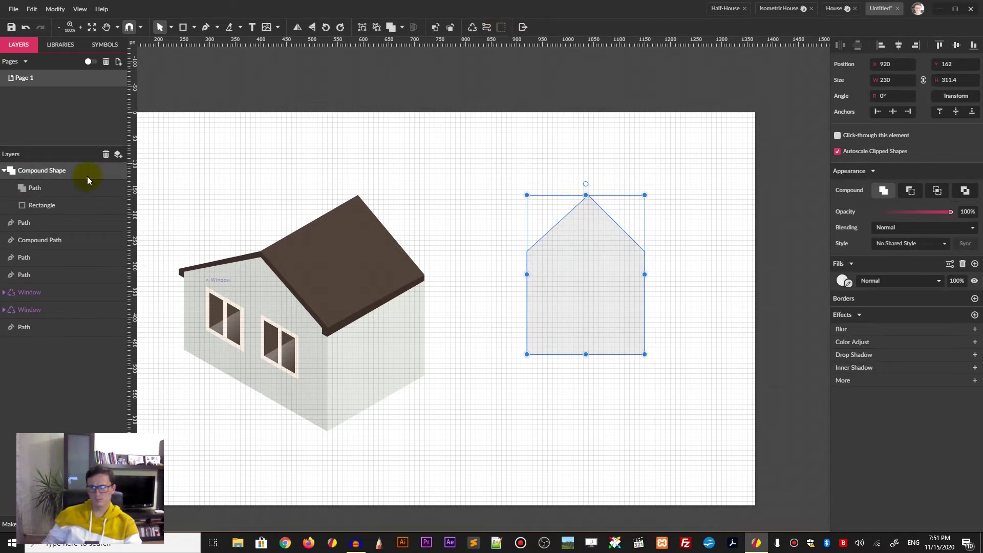
{"action": "key", "text": "ctrl+shift+p"}
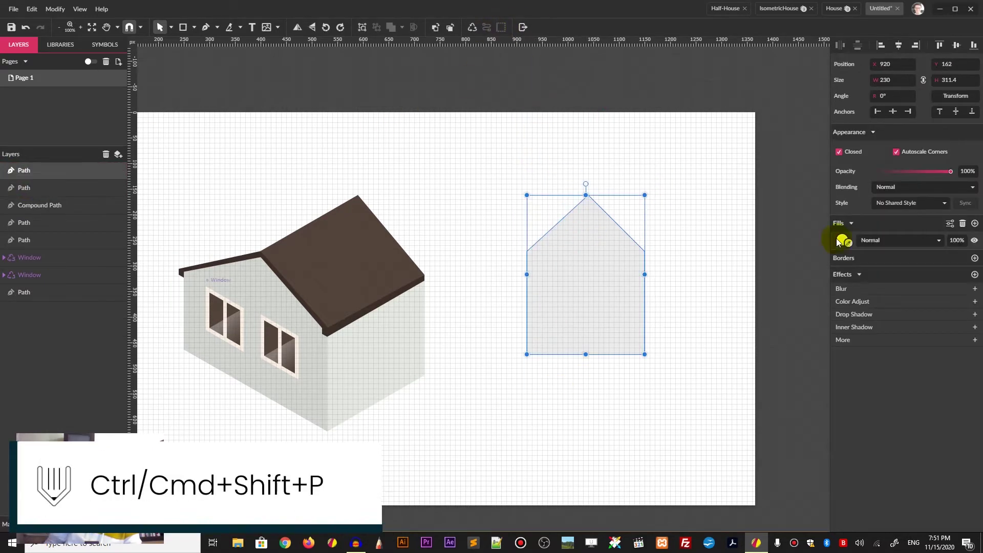
- Give the gable wall a border instead of a fill, and transform it with 86.6% height, -30° rotation and -30° skew
{"action": "left_click", "coordinate": [962, 224]}
{"action": "left_click", "coordinate": [975, 239]}
{"action": "left_click", "coordinate": [955, 95]}
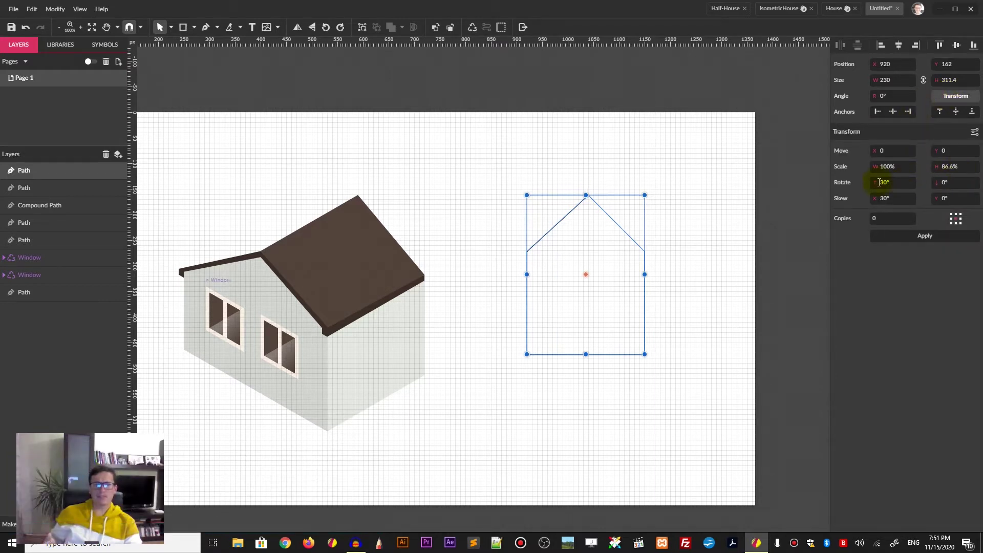
{"action": "type", "text": "30"}
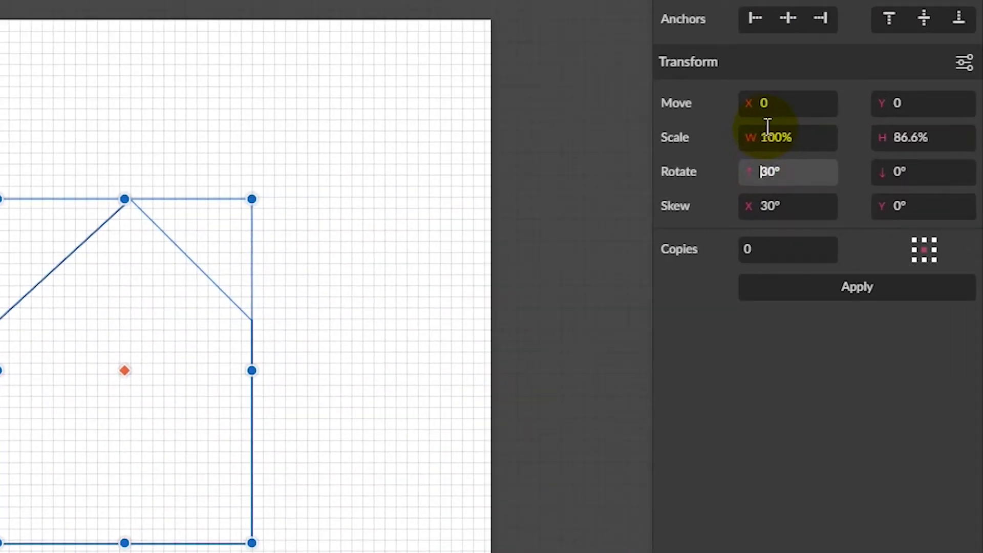
{"action": "left_click", "coordinate": [760, 206]}
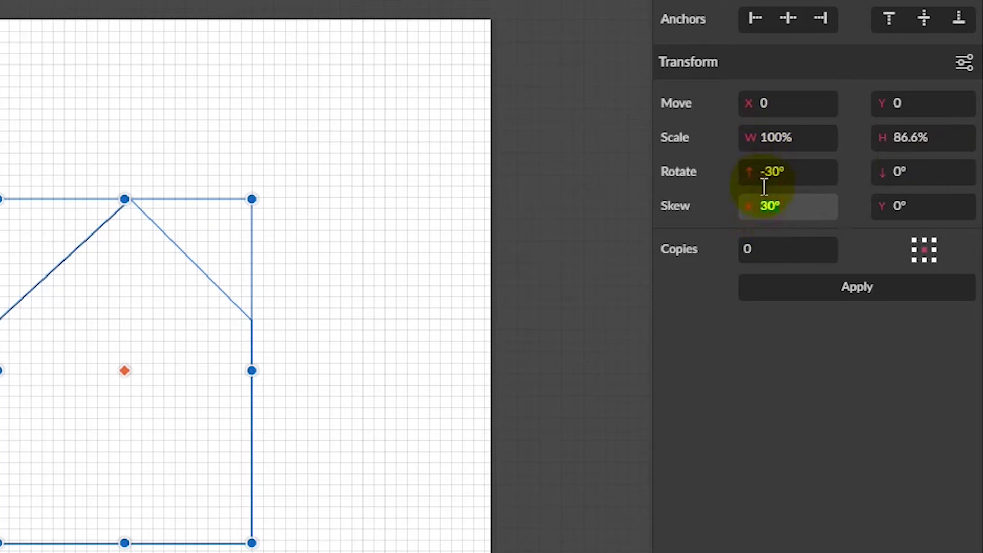
{"action": "type", "text": "-"}
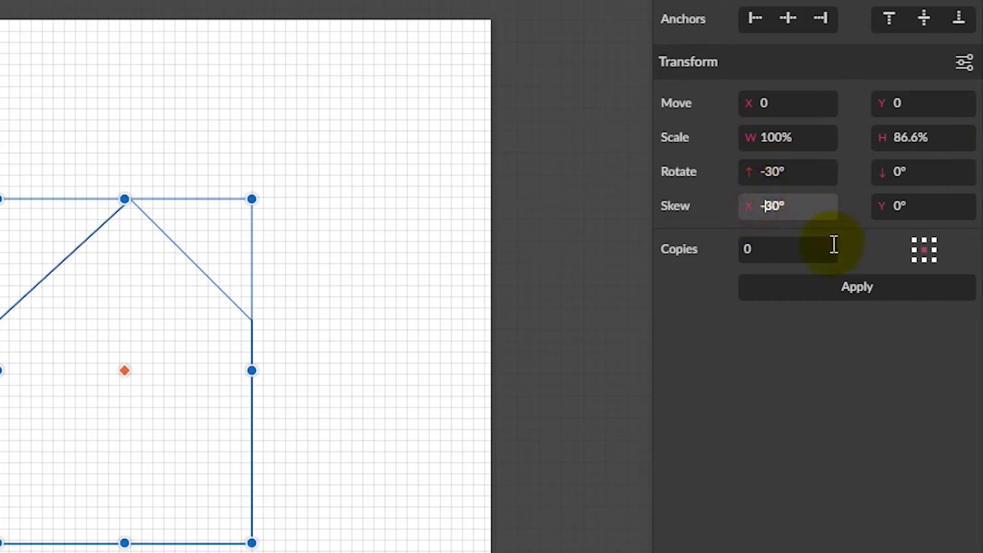
{"action": "left_click", "coordinate": [823, 290]}
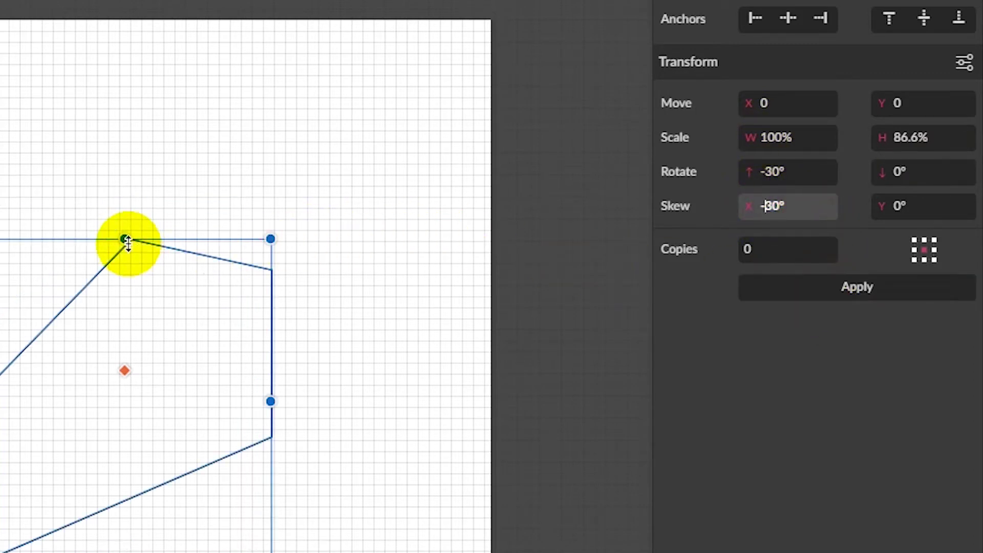
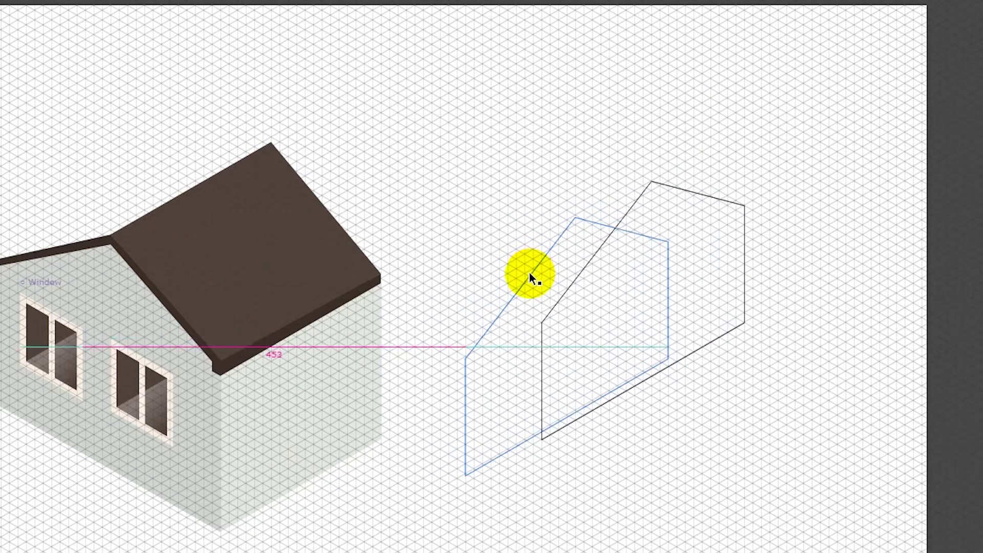
- Move the transformed gable wall outline closer to the house on the isometric grid
{"action": "left_click_drag", "start_coordinate": [402, 103], "coordinate": [82, 552]}
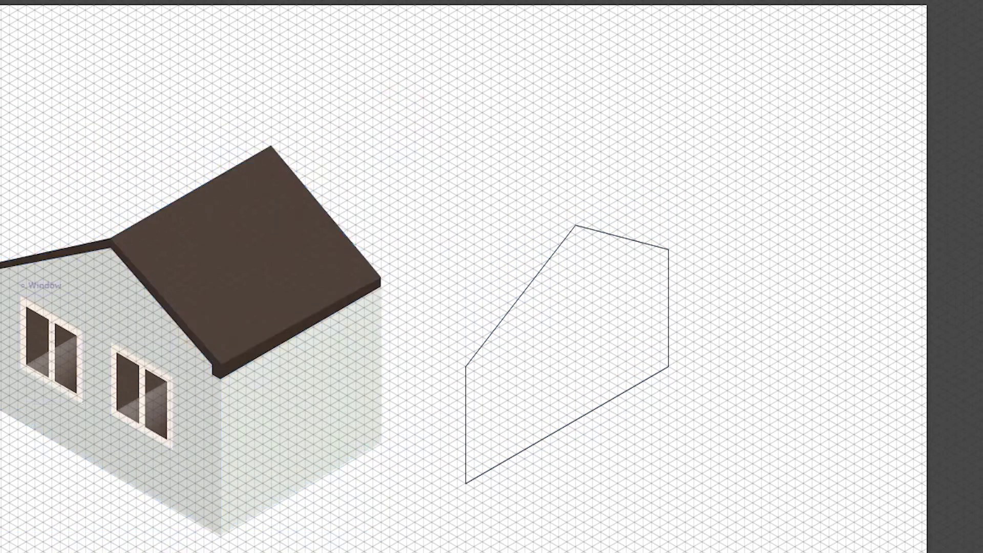
{"action": "left_click", "coordinate": [474, 472]}
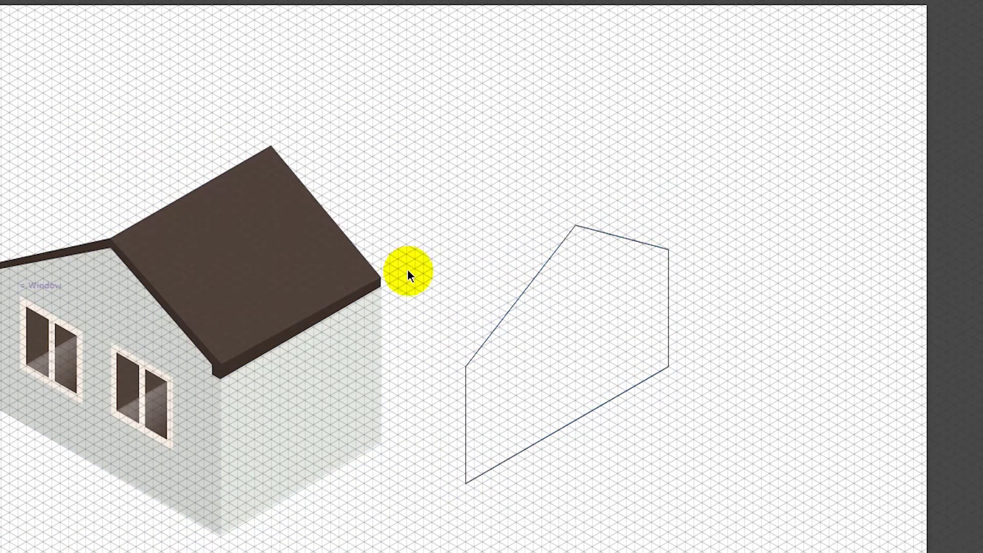
{"action": "left_click", "coordinate": [527, 281]}
{"action": "key", "text": "p"}
{"action": "left_click", "coordinate": [465, 482]}
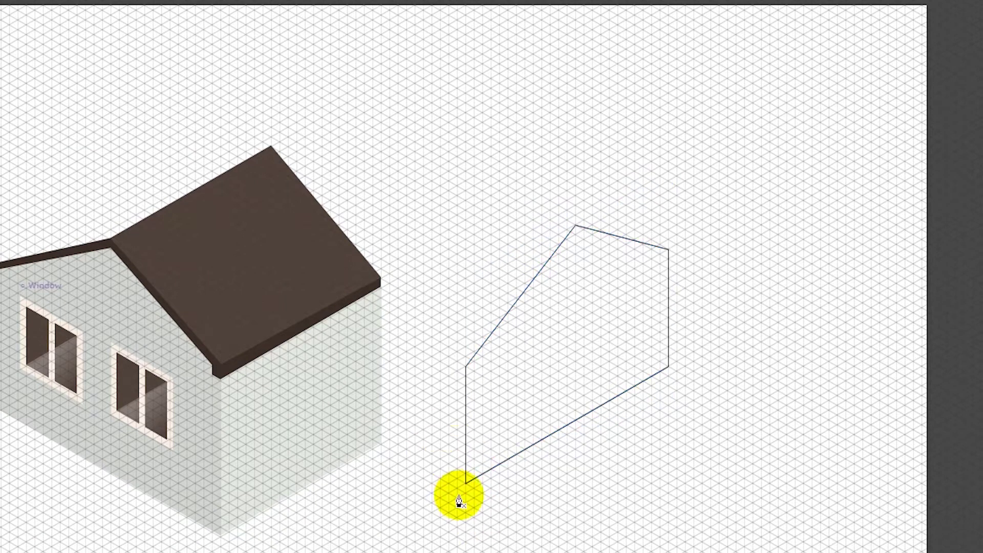
{"action": "left_click", "coordinate": [380, 444]}
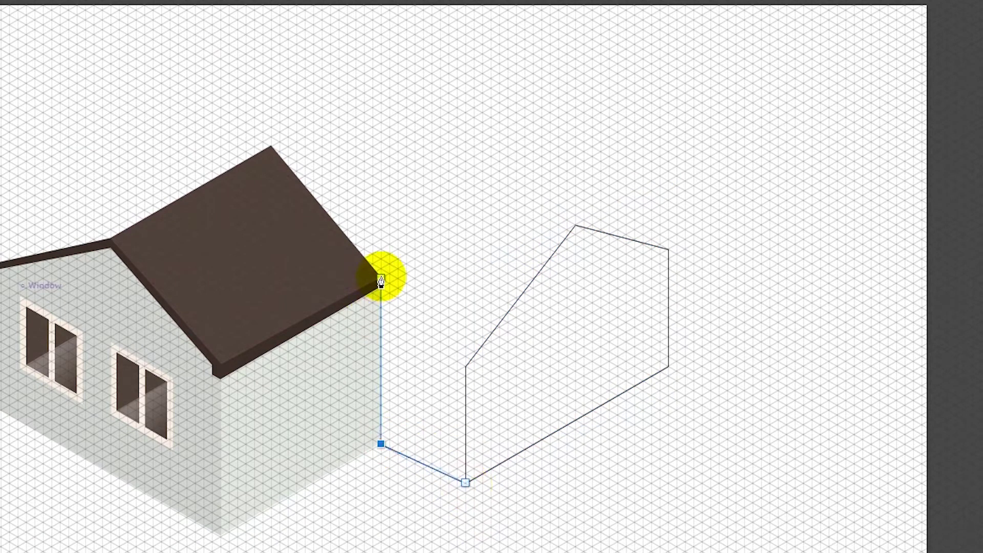
- Raise the two eave nodes and the ridge node of the gable wall outline to make the wall taller
{"action": "key", "text": "a"}
{"action": "left_click_drag", "start_coordinate": [465, 367], "coordinate": [465, 307]}
{"action": "left_click_drag", "start_coordinate": [575, 224], "coordinate": [574, 156]}
{"action": "left_click_drag", "start_coordinate": [669, 248], "coordinate": [668, 191]}
{"action": "left_click", "coordinate": [683, 191]}
{"action": "left_click", "coordinate": [609, 150]}
{"action": "left_click_drag", "start_coordinate": [575, 156], "coordinate": [575, 147]}
{"action": "left_click", "coordinate": [600, 131]}
- Move the whole gable wall outline slightly down to line its base corner up with the house's rear corner along the grid
{"action": "key", "text": "p"}
{"action": "left_click", "coordinate": [465, 482]}
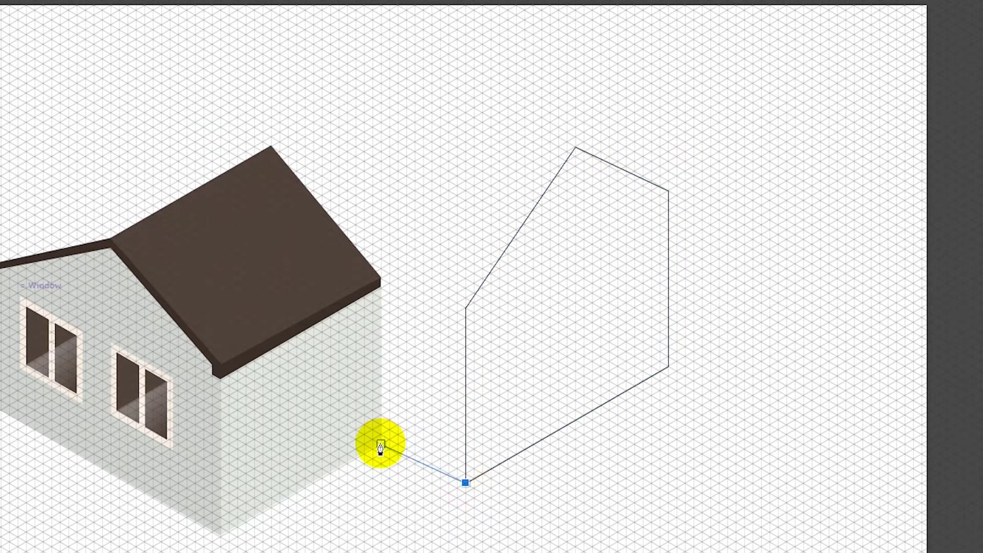
{"action": "key", "text": "ctrl+z"}
{"action": "key", "text": "v"}
{"action": "left_click_drag", "start_coordinate": [465, 380], "coordinate": [465, 389]}
- Outline the short side wall as a parallelogram joining the house's rear corner to the front edge of the gable wall
{"action": "left_click", "coordinate": [363, 432]}
{"action": "left_click", "coordinate": [381, 444]}
{"action": "left_click", "coordinate": [465, 493]}
{"action": "left_click", "coordinate": [465, 317]}
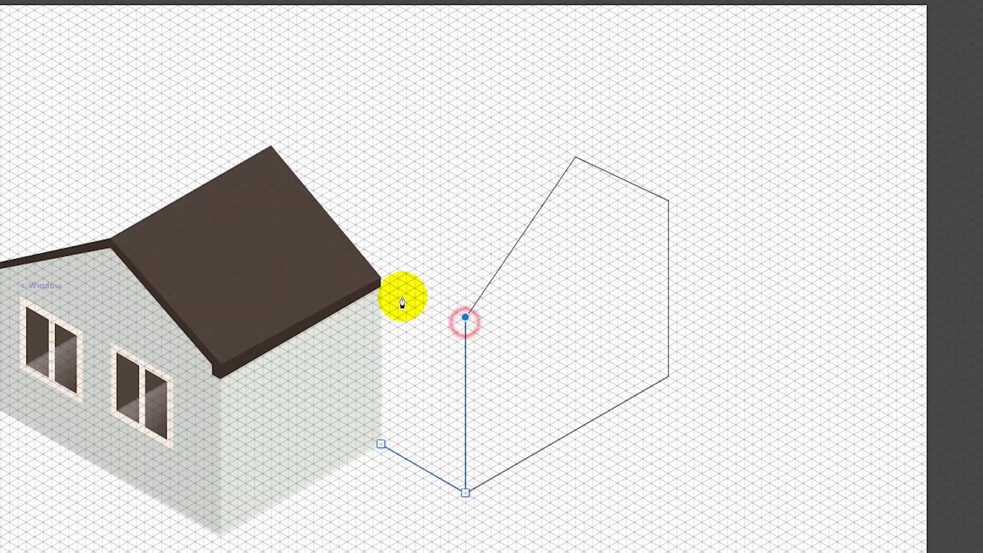
{"action": "left_click", "coordinate": [380, 281]}
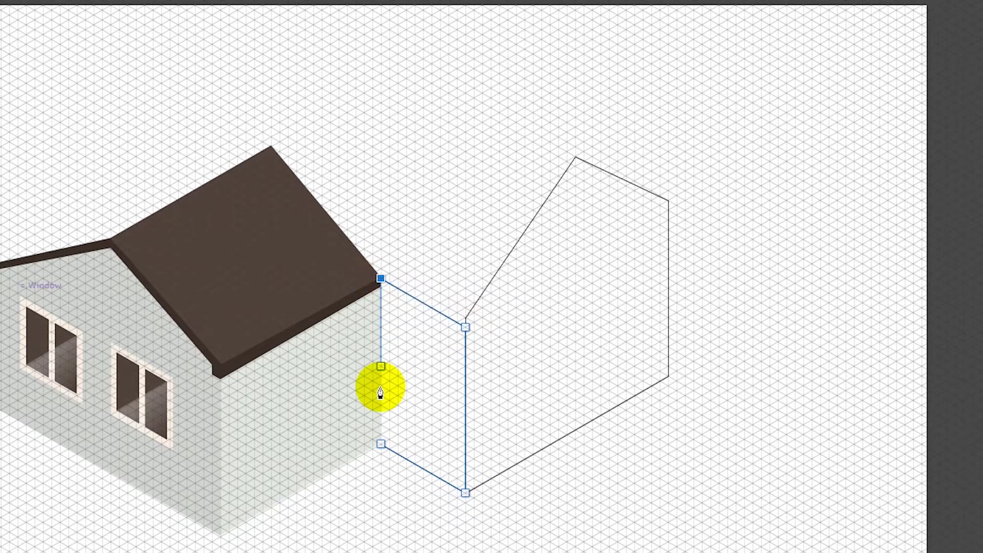
{"action": "left_click", "coordinate": [380, 443]}
{"action": "left_click", "coordinate": [509, 384], "text": "ctrl"}
- Lower the gable wall's eave and ridge nodes to align them with the short side wall and the grid
{"action": "left_click_drag", "start_coordinate": [466, 318], "coordinate": [465, 325]}
{"action": "left_click_drag", "start_coordinate": [667, 201], "coordinate": [666, 219]}
{"action": "left_click_drag", "start_coordinate": [575, 160], "coordinate": [576, 176]}
{"action": "left_click", "coordinate": [566, 128]}
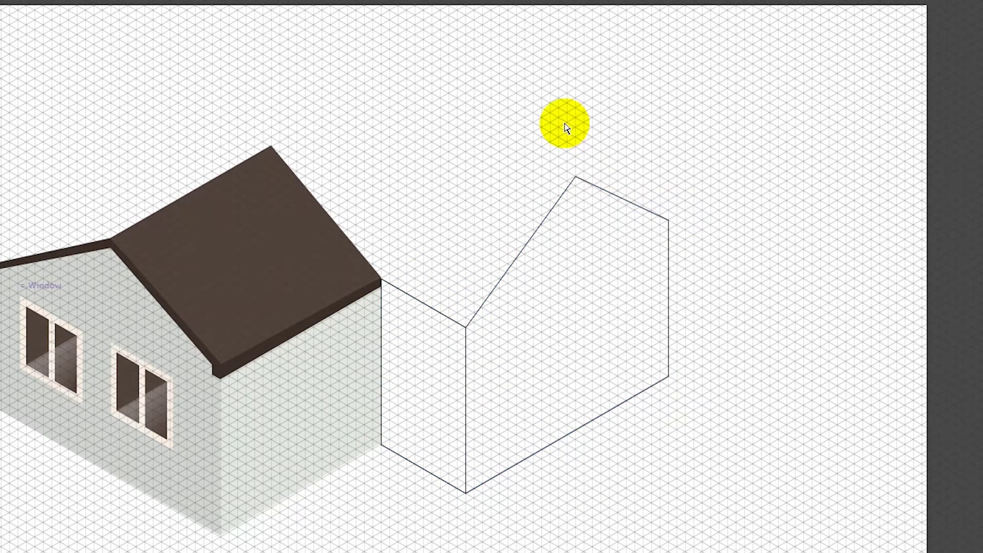
- Outline the extension's roof from the gable ridge along the grid to the existing roof and back along the eave
{"action": "left_click", "coordinate": [575, 176]}
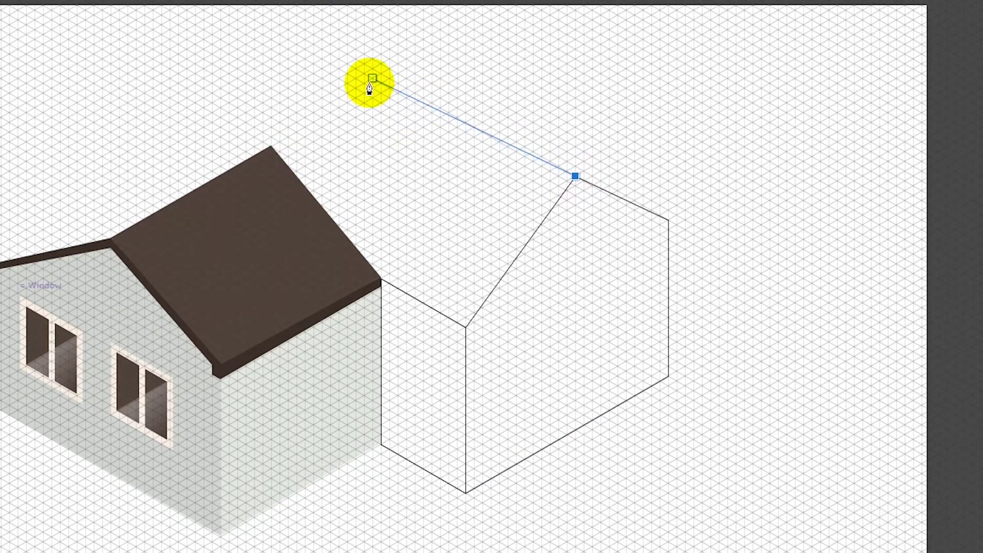
{"action": "left_click", "coordinate": [398, 74]}
{"action": "left_click", "coordinate": [270, 148]}
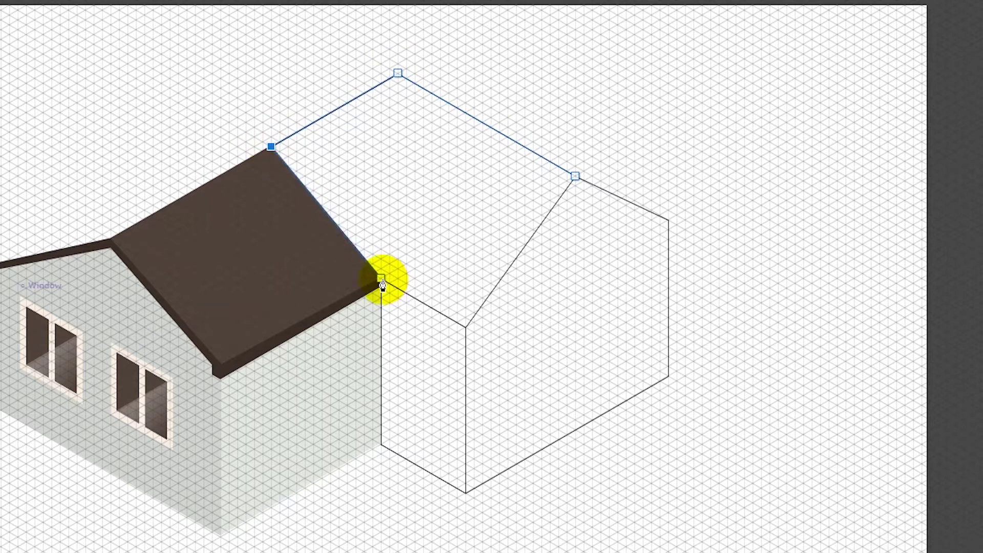
{"action": "left_click", "coordinate": [381, 280]}
{"action": "left_click", "coordinate": [465, 326]}
{"action": "left_click", "coordinate": [575, 176]}
{"action": "left_click", "coordinate": [301, 20]}
- Draw a triangular roof section between the new ridge corner and the end edge of the existing roof
{"action": "left_click", "coordinate": [398, 73]}
{"action": "left_click", "coordinate": [381, 279]}
{"action": "left_click", "coordinate": [271, 146]}
{"action": "left_click", "coordinate": [398, 73]}
- Fill both new roof shapes with the brown of the existing roof
{"action": "key", "text": "v"}
{"action": "left_click_drag", "start_coordinate": [491, 40], "coordinate": [376, 93]}
{"action": "key", "text": "i"}
{"action": "left_click", "coordinate": [176, 237]}
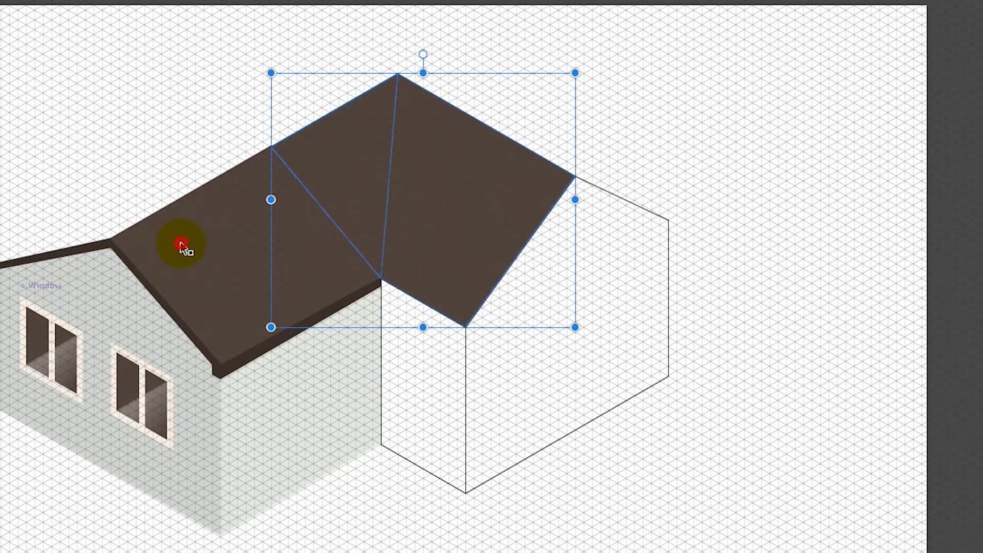
- Darken the extension's roof slope facing the short side wall to a deeper brown than the main roof
{"action": "key", "text": "v"}
{"action": "key", "text": "a"}
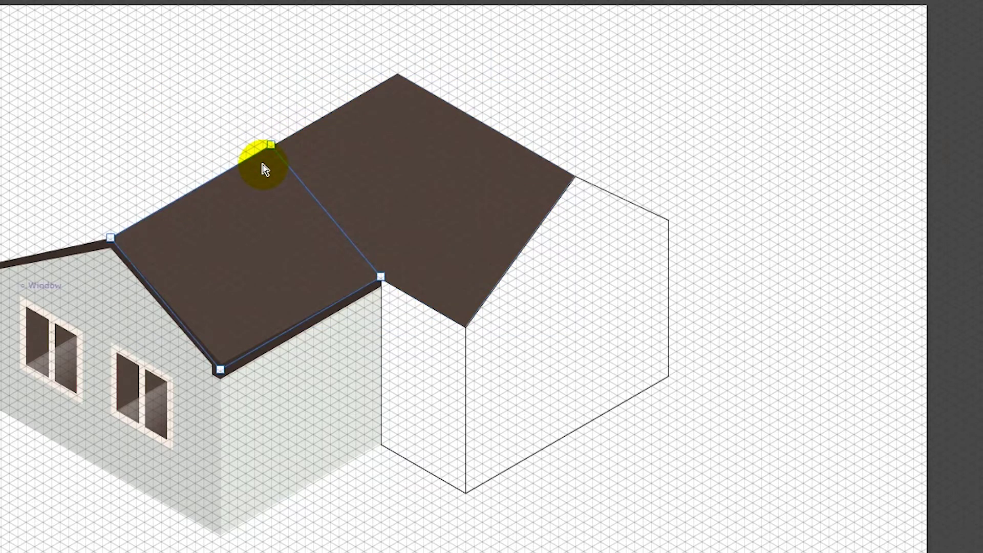
{"action": "scroll", "coordinate": [263, 165], "scroll_direction": "up", "scroll_amount": 5}
{"action": "left_click", "coordinate": [408, 95]}
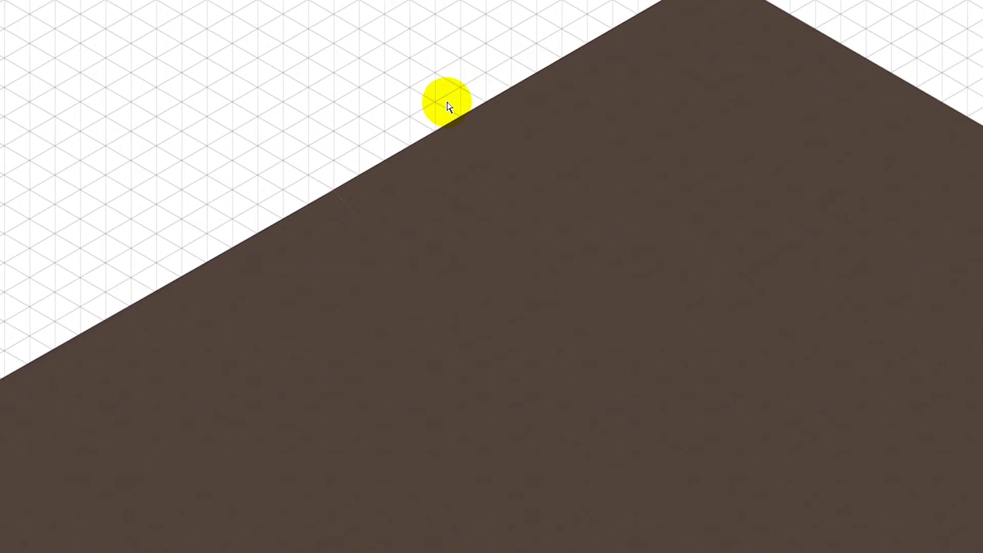
{"action": "key", "text": "v"}
{"action": "left_click", "coordinate": [482, 110]}
{"action": "key", "text": "ctrl+minus"}
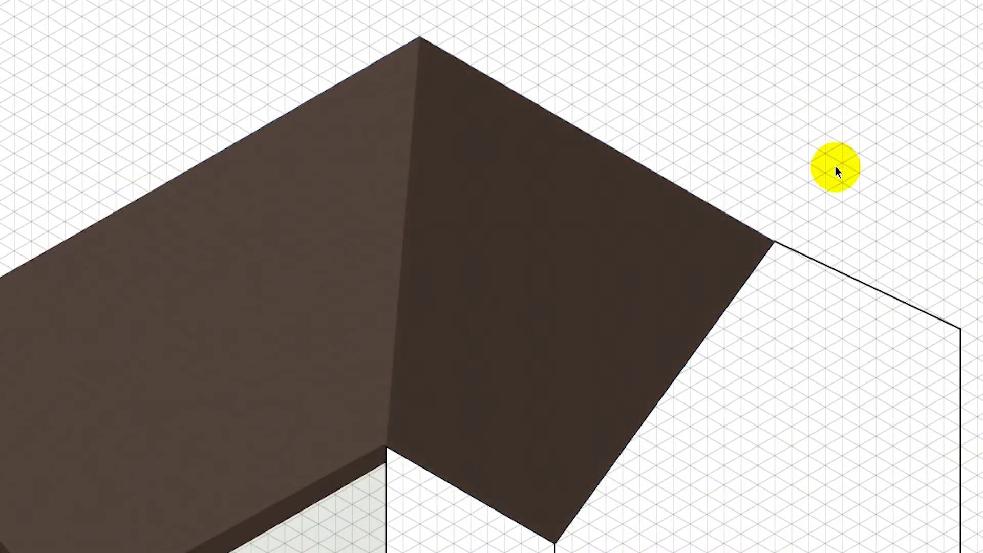
- Draw a thin eave strip along the extension roof's lower edge, one grid unit deep
{"action": "scroll", "coordinate": [742, 125], "scroll_direction": "down", "scroll_amount": 3}
{"action": "scroll", "coordinate": [742, 125], "scroll_direction": "up", "scroll_amount": 2}
{"action": "key", "text": "p"}
{"action": "left_click", "coordinate": [555, 459]}
{"action": "left_click", "coordinate": [555, 478]}
{"action": "left_click", "coordinate": [386, 381]}
{"action": "left_click", "coordinate": [386, 361]}
{"action": "key", "text": "v"}
- Give the new eave strip a very dark brown fill without an outline
{"action": "left_click", "coordinate": [448, 437]}
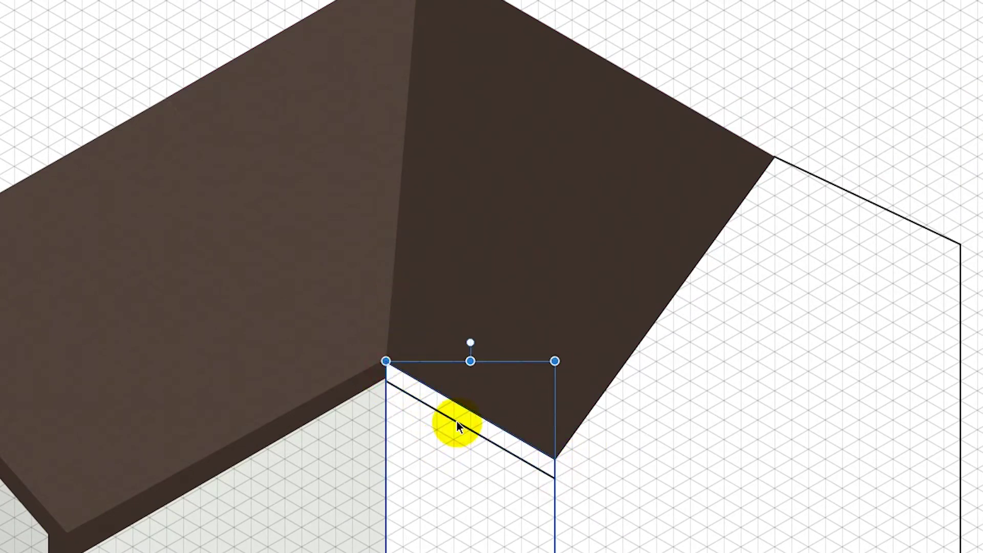
{"action": "left_click", "coordinate": [512, 459]}
{"action": "left_click", "coordinate": [974, 99]}
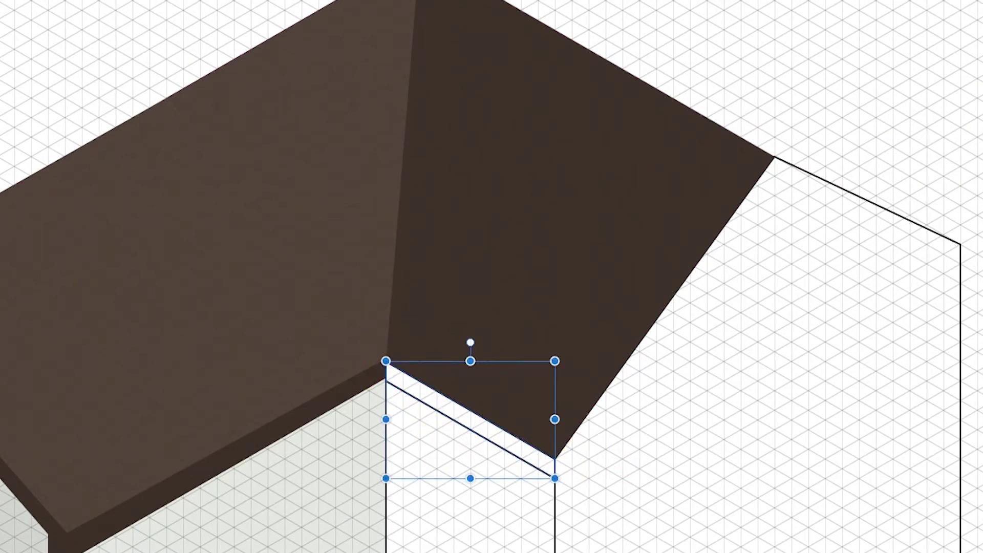
{"action": "key", "text": "ctrl+shift+v"}
{"action": "left_click", "coordinate": [737, 426]}
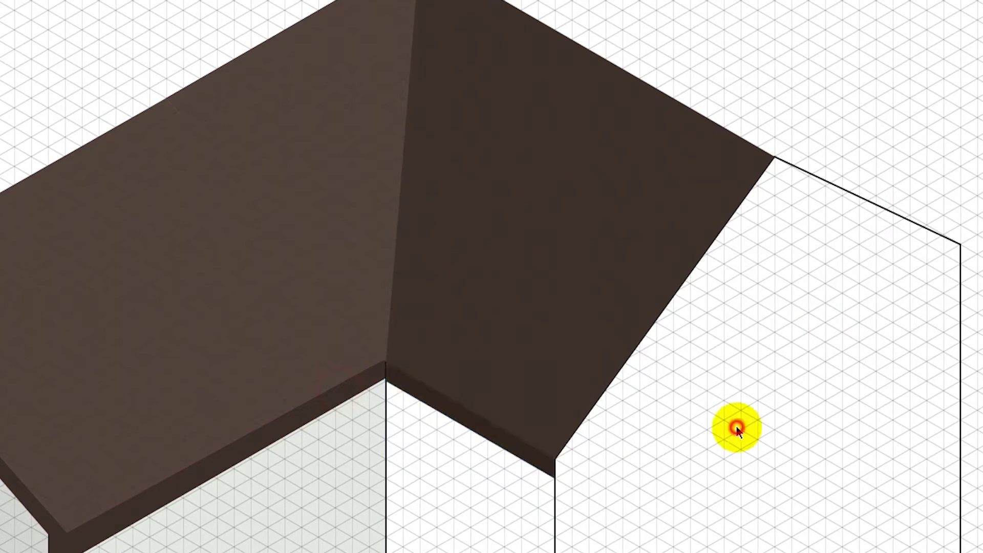
- Apply a darker grey wall style to the short side wall and the light grey-green wall style to the gable wall
{"action": "scroll", "coordinate": [733, 430], "scroll_direction": "down", "scroll_amount": 5}
{"action": "left_click", "coordinate": [461, 483]}
{"action": "key", "text": "ctrl+shift+v"}
{"action": "left_click", "coordinate": [959, 330]}
{"action": "key", "text": "ctrl+minus"}
{"action": "left_click", "coordinate": [720, 297]}
{"action": "key", "text": "ctrl+shift+v"}
{"action": "left_click", "coordinate": [901, 236]}
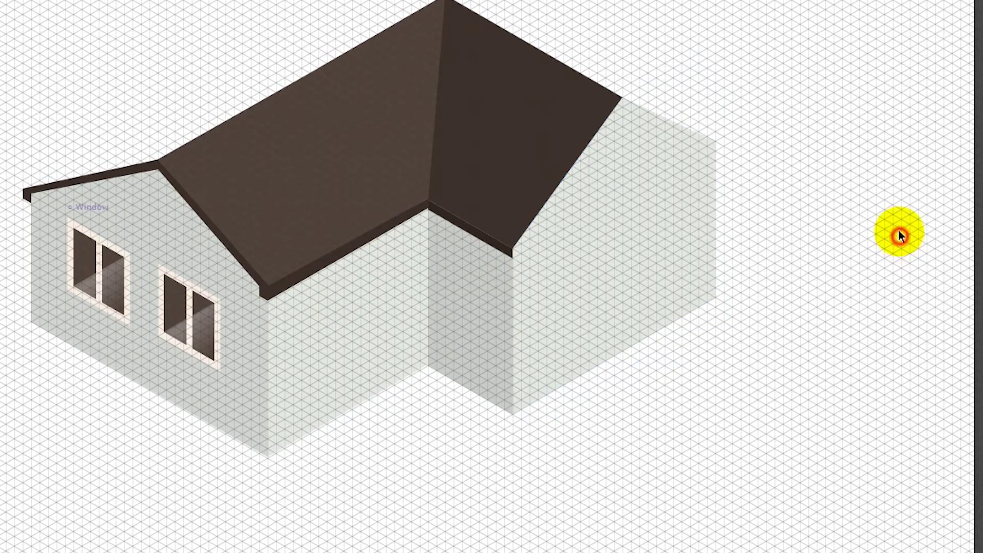
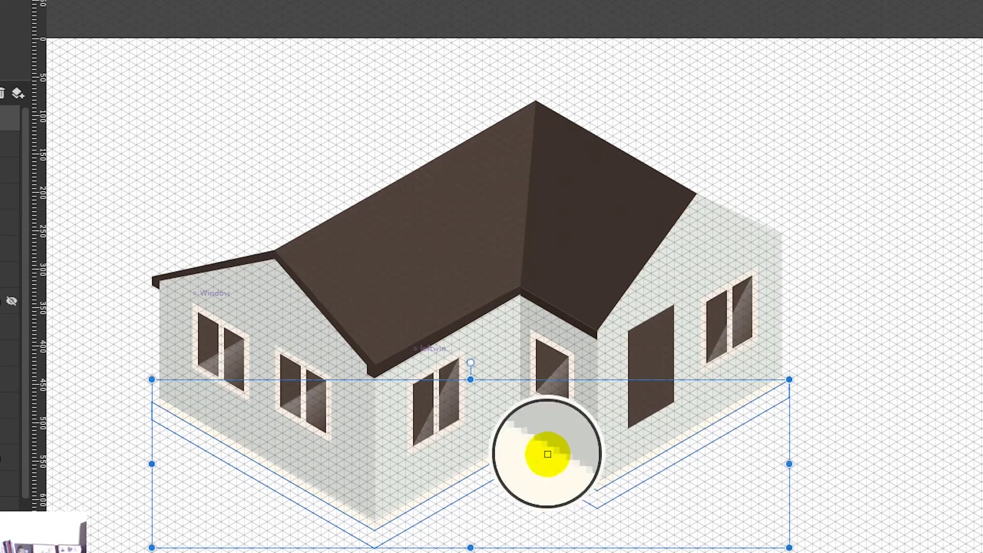
- Outline the stepped side profile of the entrance stairs, with three steps descending from the door's near bottom corner
{"action": "scroll", "coordinate": [867, 268], "scroll_direction": "down", "scroll_amount": 5}
{"action": "scroll", "coordinate": [863, 259], "scroll_direction": "up", "scroll_amount": 3}
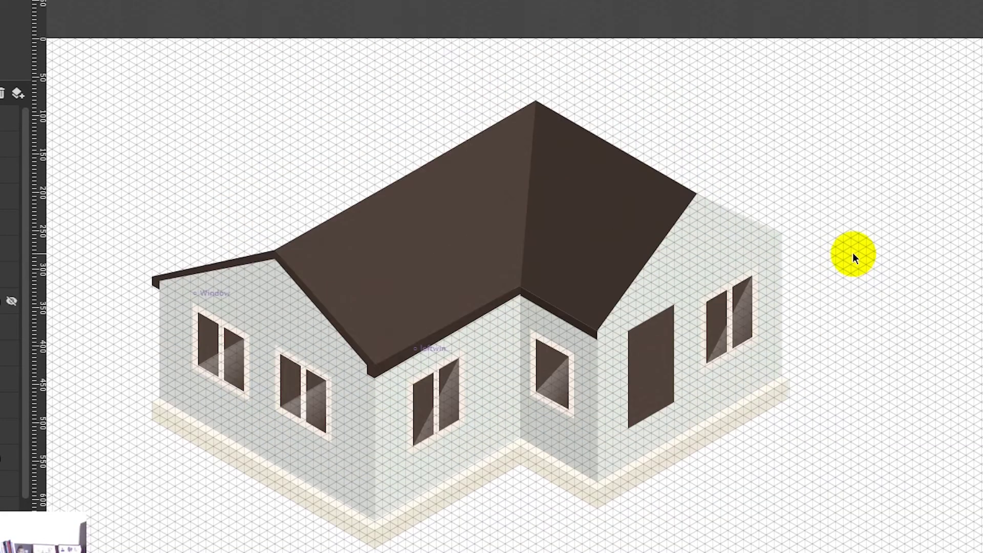
{"action": "left_click", "coordinate": [627, 352]}
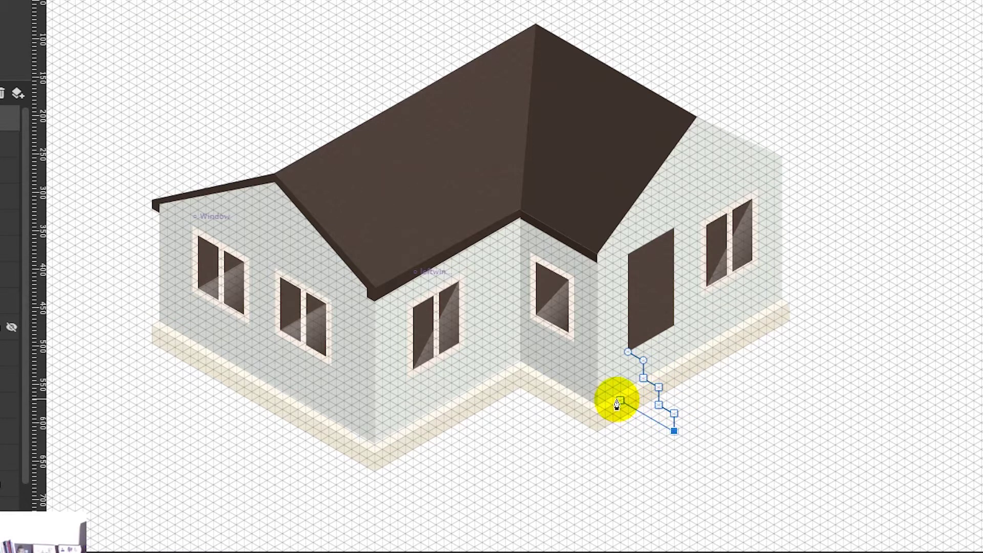
{"action": "left_click", "coordinate": [619, 400]}
{"action": "left_click", "coordinate": [628, 352]}
- Make the foundation's lower band thinner by moving its bottom nodes up by one grid unit
{"action": "key", "text": "d"}
{"action": "left_click_drag", "start_coordinate": [621, 401], "coordinate": [597, 422]}
{"action": "left_click", "coordinate": [599, 430]}
{"action": "left_click_drag", "start_coordinate": [520, 387], "coordinate": [520, 377]}
{"action": "left_click_drag", "start_coordinate": [374, 470], "coordinate": [375, 461]}
{"action": "left_click_drag", "start_coordinate": [151, 342], "coordinate": [151, 333]}
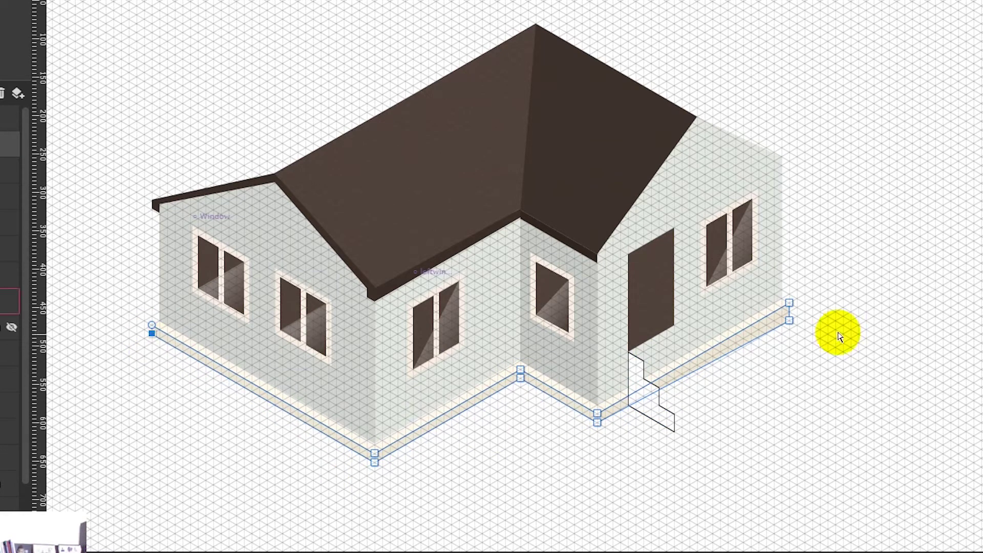
- Fill the stair side profile with the foundation band's beige and remove its outline
{"action": "left_click", "coordinate": [661, 410]}
{"action": "left_click", "coordinate": [9, 144]}
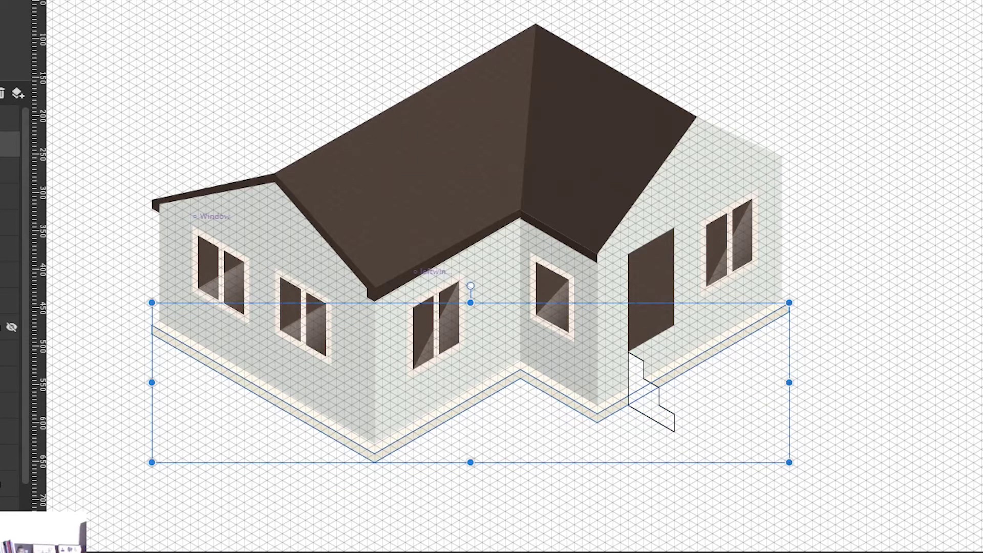
{"action": "left_click", "coordinate": [640, 399]}
{"action": "scroll", "coordinate": [652, 401], "scroll_direction": "up", "scroll_amount": 2}
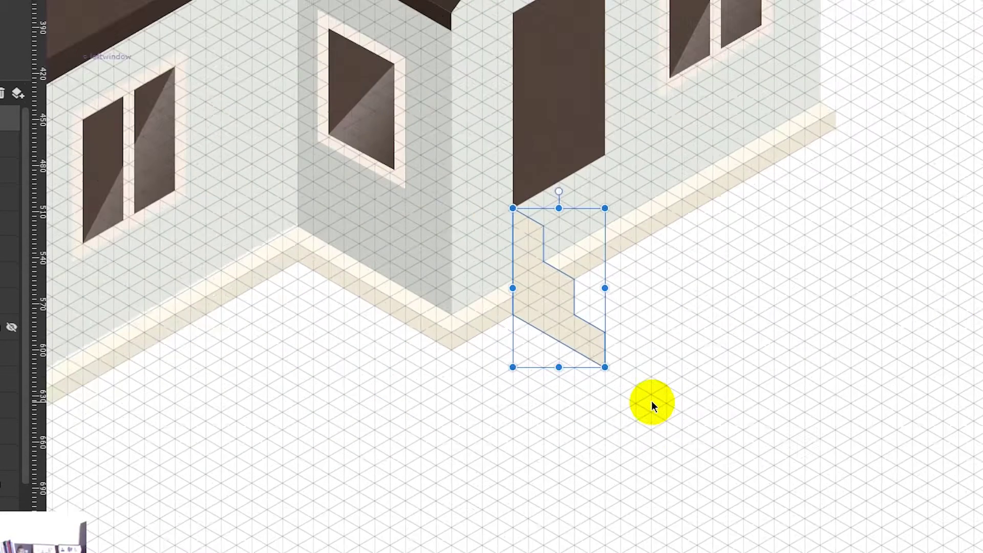
- Outline the full front of the entrance stairs, following three steps down from the door sill and back up the side profile
{"action": "key", "text": "ctrl+plus"}
{"action": "key", "text": "Escape"}
{"action": "left_click", "coordinate": [526, 195]}
{"action": "left_click", "coordinate": [640, 250]}
{"action": "key", "text": "p"}
{"action": "left_click", "coordinate": [490, 168]}
{"action": "left_click", "coordinate": [627, 89]}
{"action": "left_click", "coordinate": [674, 115]}
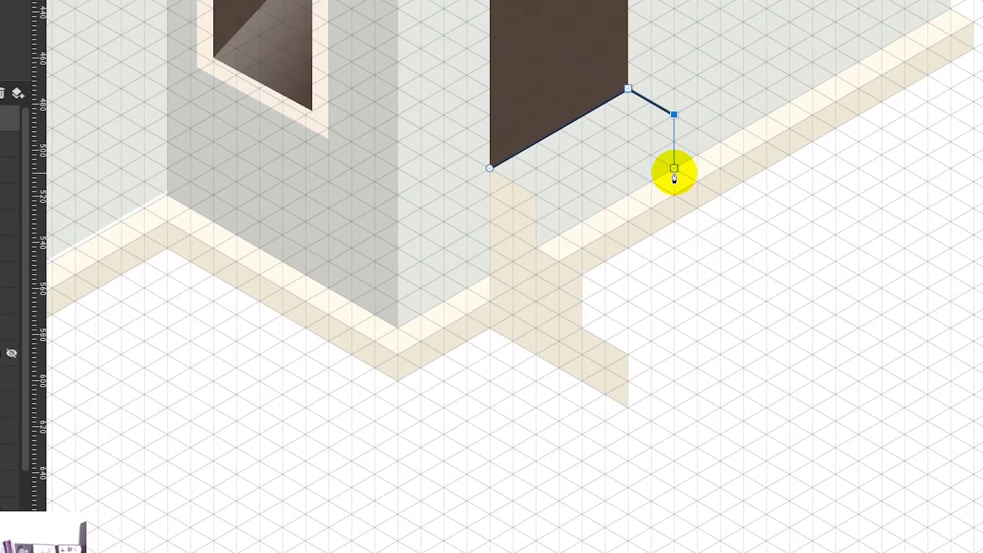
{"action": "left_click", "coordinate": [674, 168]}
{"action": "left_click", "coordinate": [720, 194]}
{"action": "left_click", "coordinate": [720, 249]}
{"action": "left_click", "coordinate": [766, 274]}
{"action": "left_click", "coordinate": [766, 328]}
{"action": "left_click", "coordinate": [627, 407]}
{"action": "left_click", "coordinate": [628, 353]}
{"action": "left_click", "coordinate": [582, 328]}
{"action": "left_click", "coordinate": [581, 275]}
{"action": "left_click", "coordinate": [536, 249]}
{"action": "left_click", "coordinate": [536, 195]}
{"action": "left_click", "coordinate": [490, 168]}
- Fill the stair front shape with the light cream of the foundation's top and remove its outline
{"action": "key", "text": "v"}
{"action": "key", "text": "i"}
{"action": "left_click", "coordinate": [751, 136]}
{"action": "double_click", "coordinate": [686, 251]}
{"action": "left_click", "coordinate": [868, 206]}
- Draw the top step's riser as a parallelogram spanning the stair width
{"action": "key", "text": "p"}
{"action": "left_click", "coordinate": [536, 248]}
{"action": "left_click", "coordinate": [674, 169]}
{"action": "left_click", "coordinate": [674, 114]}
{"action": "left_click", "coordinate": [535, 195]}
{"action": "left_click", "coordinate": [535, 249]}
- Fill the top riser with a beige slightly darker than the cream treads
{"action": "key", "text": "v"}
{"action": "left_click_drag", "start_coordinate": [707, 253], "coordinate": [701, 260]}
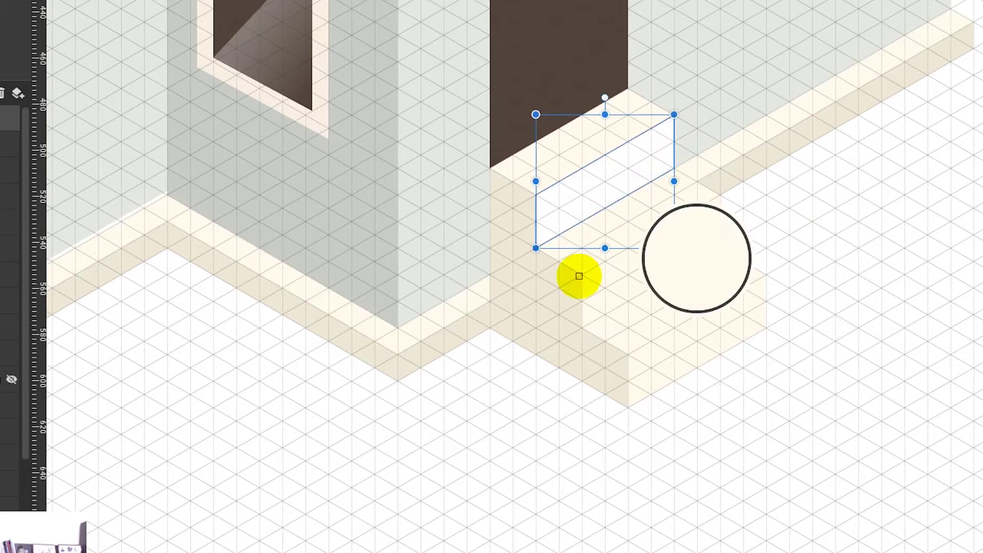
{"action": "left_click", "coordinate": [711, 184]}
{"action": "left_click", "coordinate": [872, 223]}
{"action": "left_click", "coordinate": [579, 200]}
{"action": "left_click", "coordinate": [592, 184]}
{"action": "key", "text": "ctrl+d"}
{"action": "left_click_drag", "start_coordinate": [671, 188], "coordinate": [695, 269]}
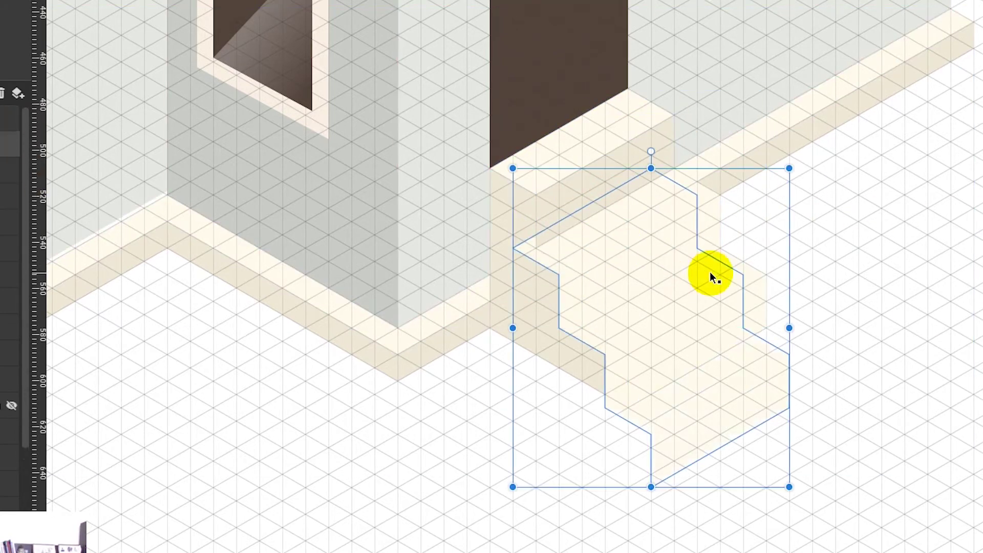
{"action": "key", "text": "ctrl+z"}
- Duplicate the top riser onto the middle and lowest steps of the entrance stairs
{"action": "left_click", "coordinate": [8, 119]}
{"action": "left_click_drag", "start_coordinate": [622, 171], "coordinate": [668, 251]}
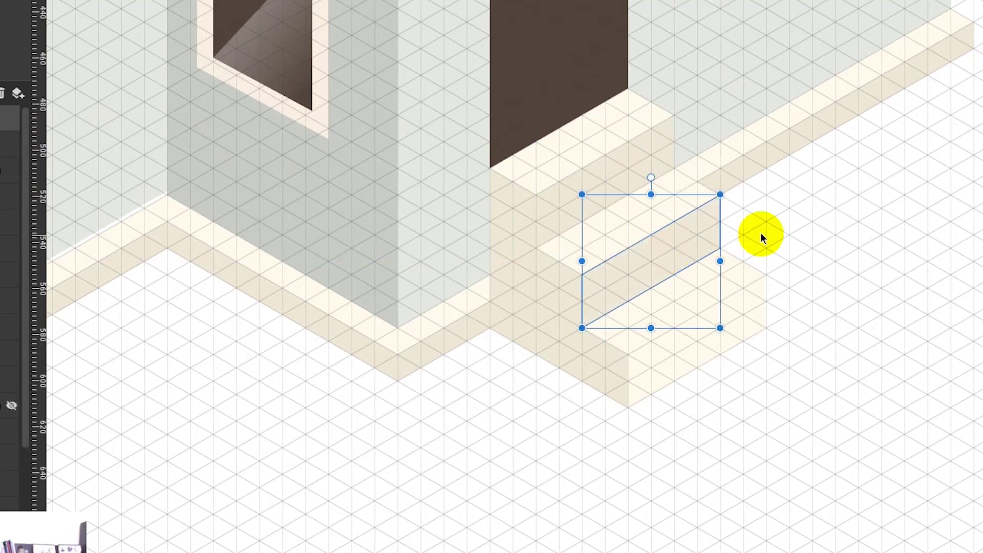
{"action": "key", "text": "ctrl+d"}
{"action": "left_click", "coordinate": [865, 264]}
{"action": "right_click", "coordinate": [866, 265]}
{"action": "left_click", "coordinate": [838, 290]}
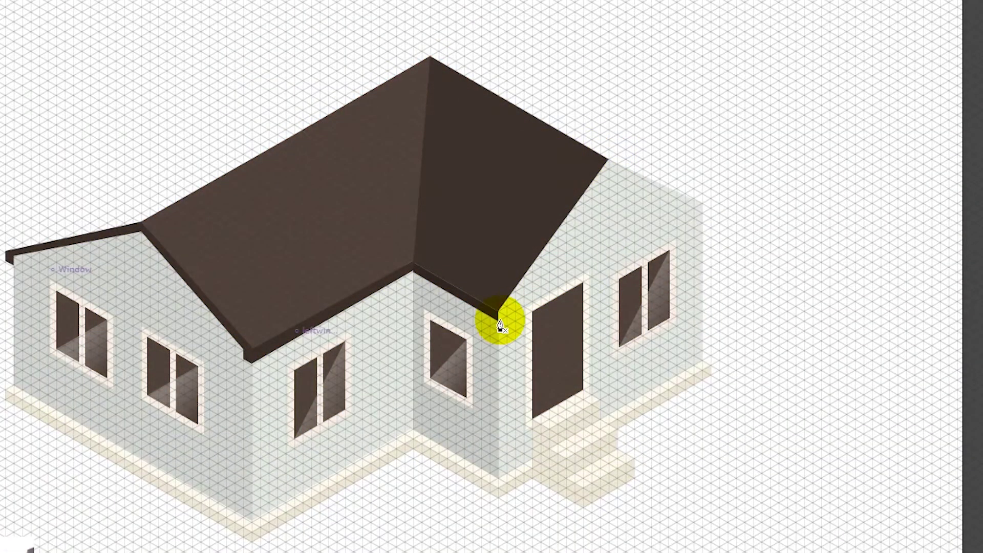
- Try to outline the roof trim along both slopes of the gable, starting at the current eave corner
{"action": "left_click", "coordinate": [608, 168]}
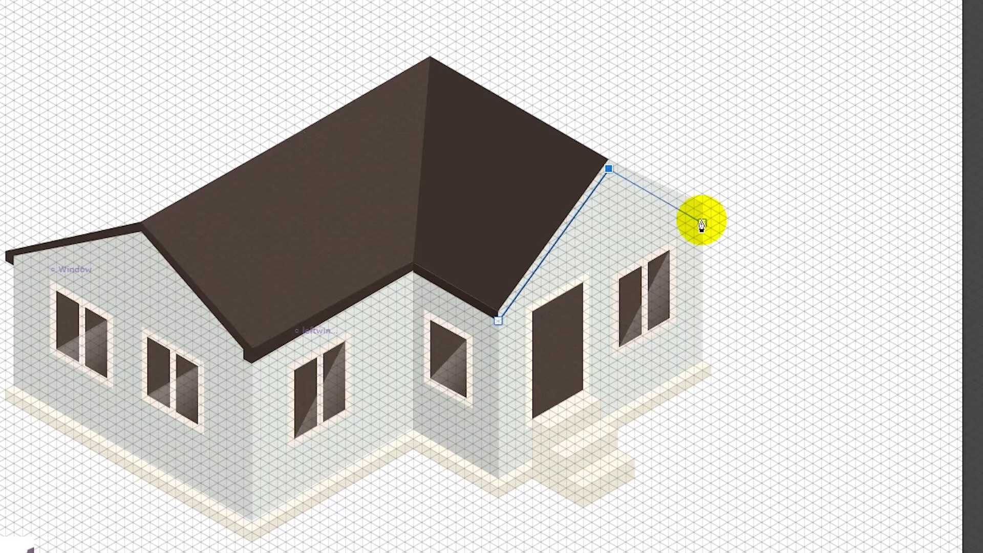
{"action": "key", "text": "ctrl+="}
{"action": "key", "text": "ctrl+="}
{"action": "key", "text": "a"}
{"action": "left_click_drag", "start_coordinate": [981, 153], "coordinate": [982, 187]}
{"action": "left_click", "coordinate": [722, 62]}
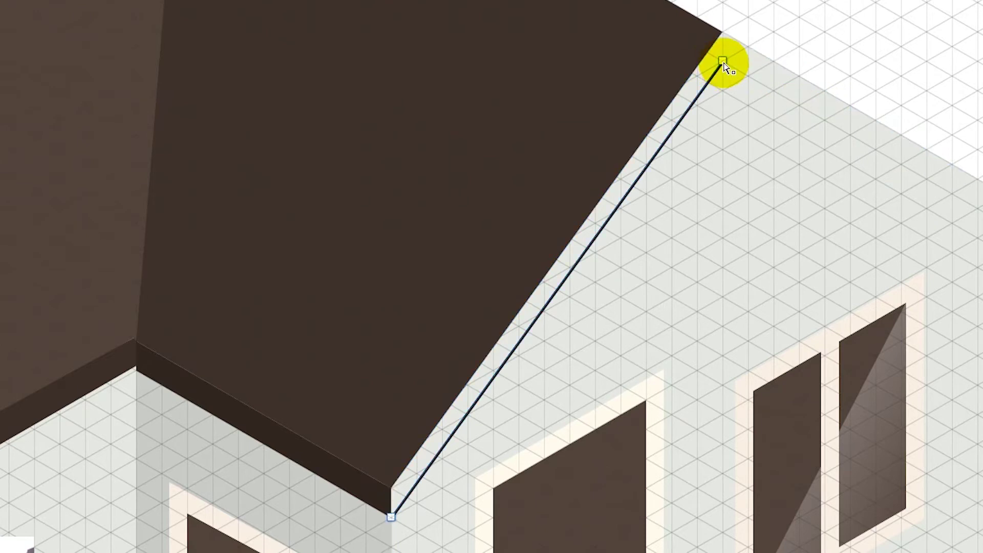
{"action": "key", "text": "p"}
{"action": "left_click", "coordinate": [981, 212]}
{"action": "left_click", "coordinate": [981, 153]}
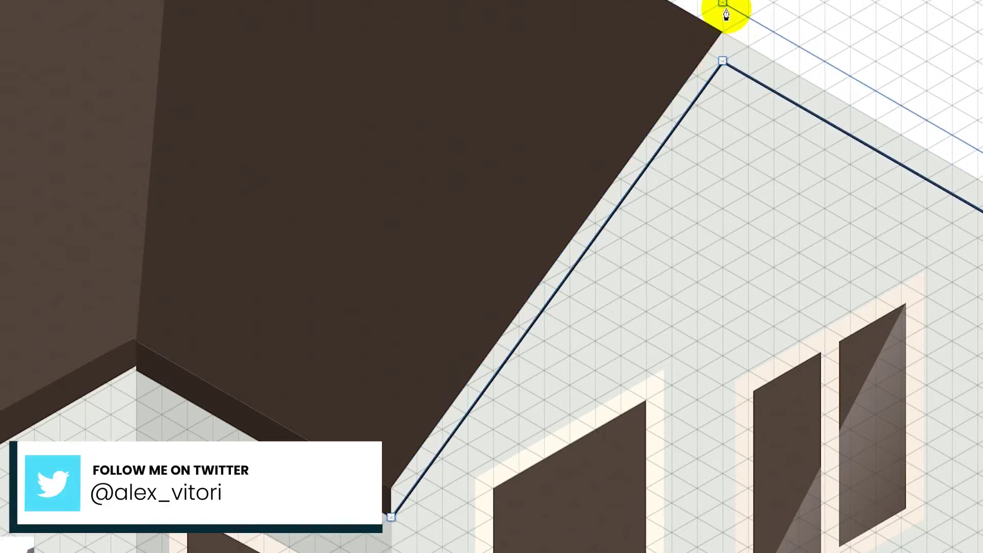
{"action": "left_click", "coordinate": [723, 3]}
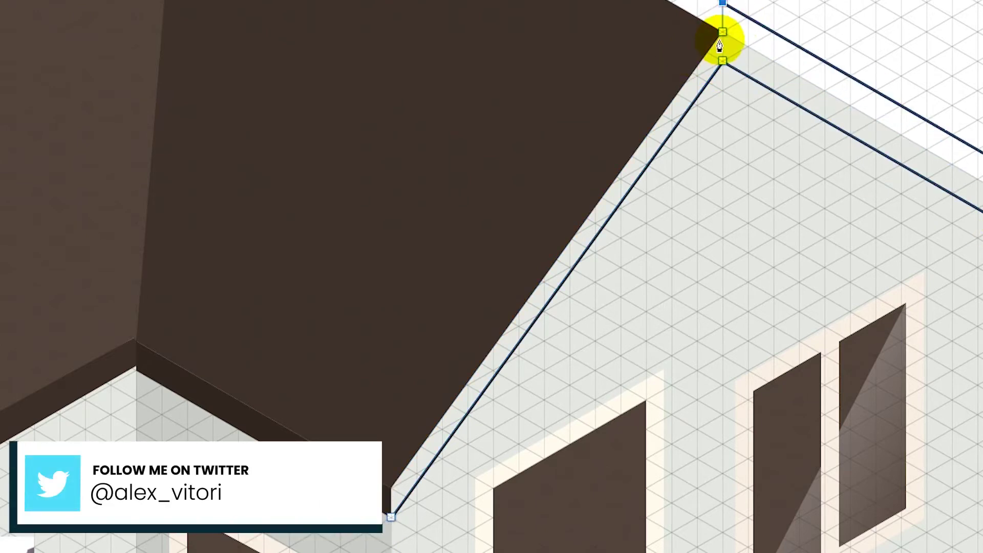
{"action": "left_click", "coordinate": [391, 517]}
- Draw the dark brown roof trim along both slopes of the entrance gable, starting at the eave's outer corner
{"action": "left_click", "coordinate": [416, 503]}
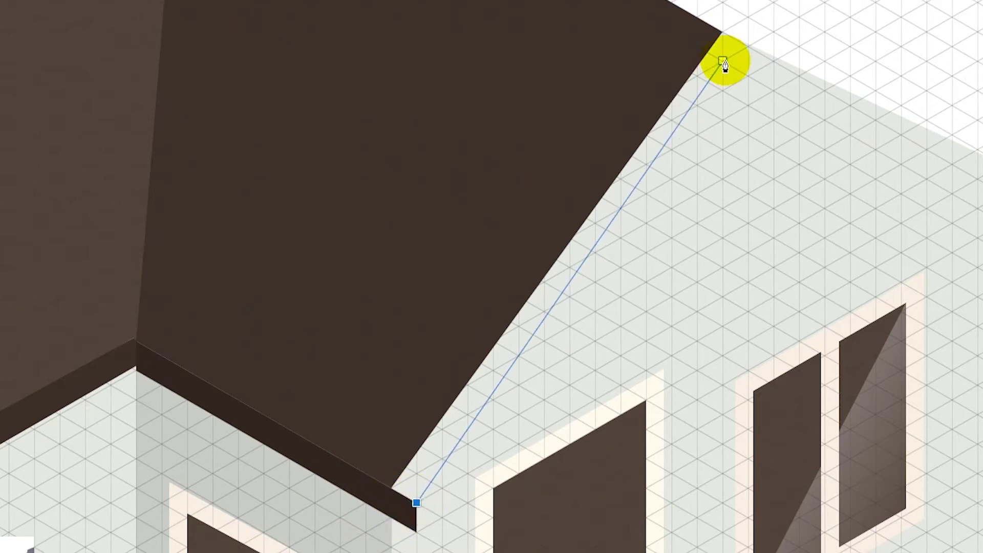
{"action": "left_click", "coordinate": [416, 531]}
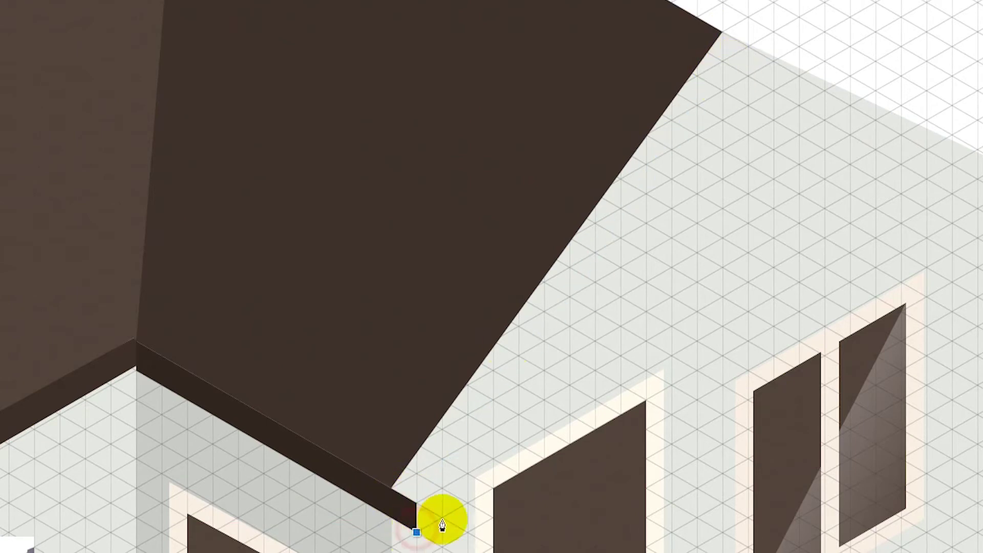
{"action": "left_click", "coordinate": [442, 517]}
{"action": "left_click", "coordinate": [442, 488]}
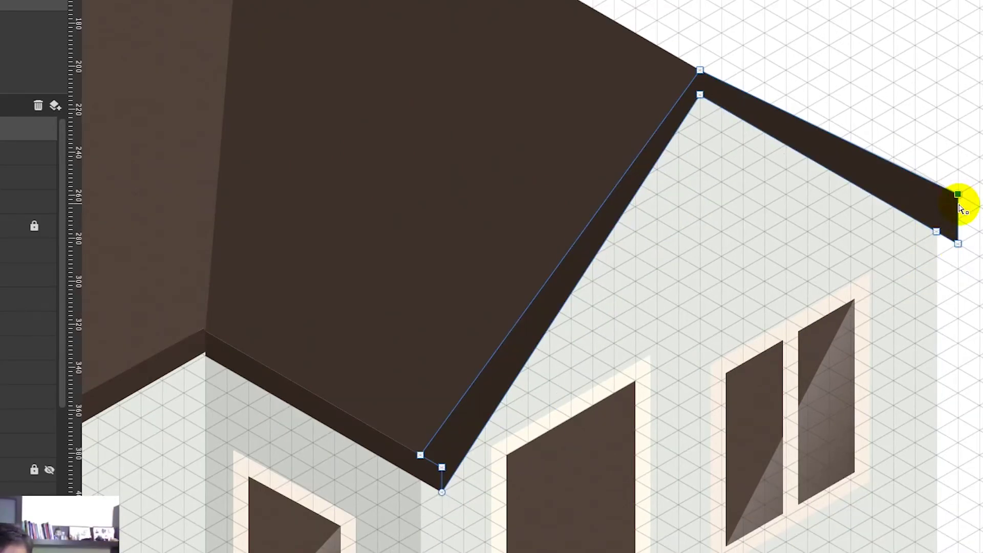
- Raise the lower corner of the gable trim's far eave end and lower its inner apex, each by one grid step
{"action": "mouse_move", "coordinate": [959, 204]}
{"action": "left_mouse_down"}
{"action": "mouse_move", "coordinate": [959, 219]}
{"action": "mouse_move", "coordinate": [958, 194]}
{"action": "left_mouse_up"}
{"action": "left_click_drag", "start_coordinate": [958, 244], "coordinate": [958, 220]}
{"action": "left_click", "coordinate": [968, 135]}
{"action": "left_click", "coordinate": [704, 98]}
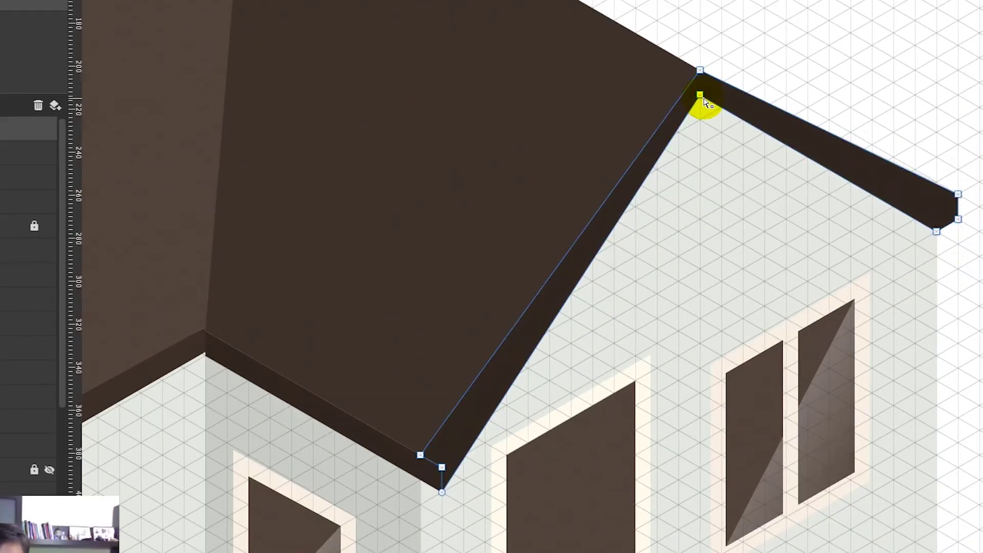
{"action": "left_click_drag", "start_coordinate": [704, 100], "coordinate": [705, 121]}
- Try to outline a second strip along the underside of the gable trim
{"action": "left_click", "coordinate": [746, 33]}
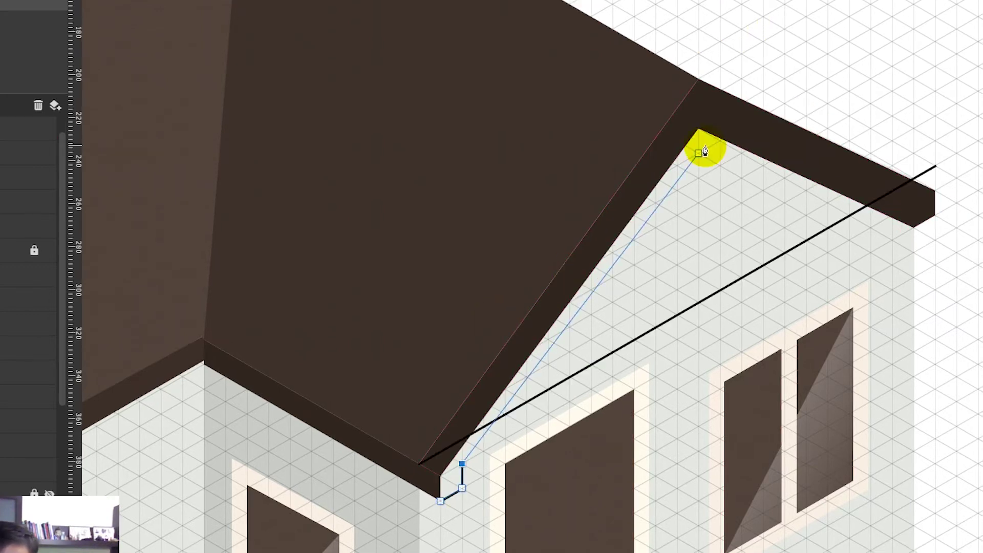
{"action": "left_click_drag", "start_coordinate": [700, 154], "coordinate": [717, 148]}
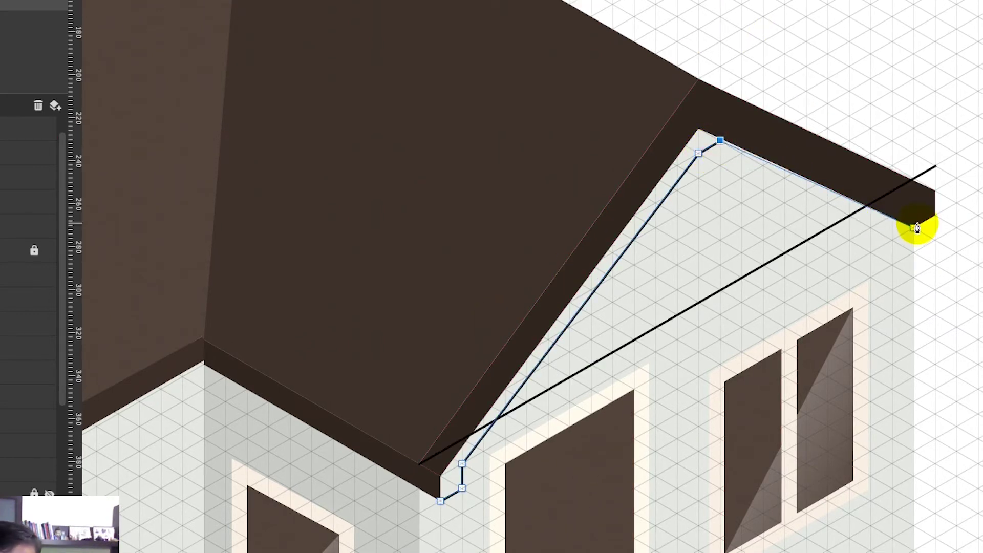
{"action": "key", "text": "Delete"}
- Reshape the gable trim's inner apex as a slanted edge between two points and align its far eave end vertically
{"action": "left_click", "coordinate": [721, 138]}
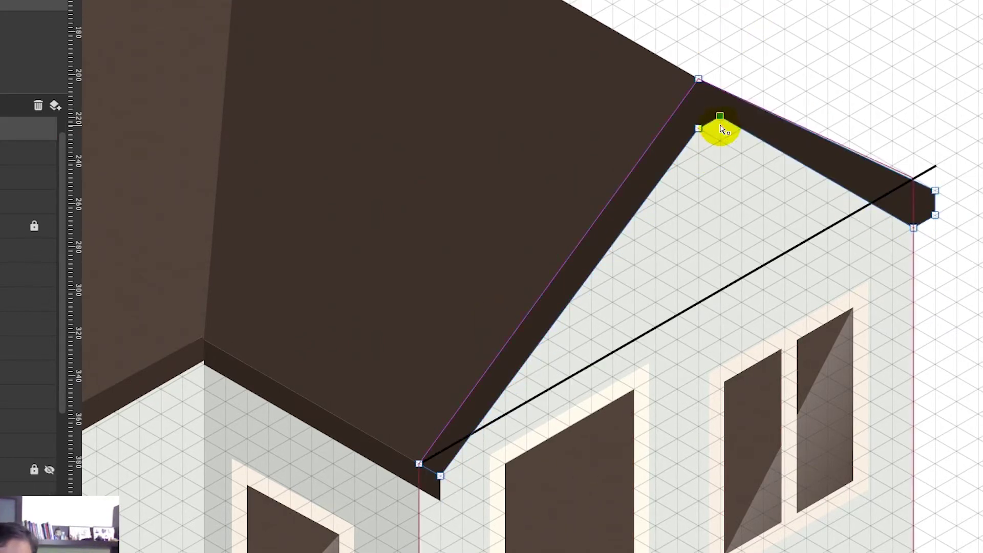
{"action": "mouse_move", "coordinate": [935, 204]}
{"action": "left_mouse_down"}
{"action": "mouse_move", "coordinate": [937, 212]}
{"action": "mouse_move", "coordinate": [917, 169]}
{"action": "mouse_move", "coordinate": [911, 176]}
{"action": "mouse_move", "coordinate": [929, 201]}
{"action": "mouse_move", "coordinate": [935, 186]}
{"action": "mouse_move", "coordinate": [935, 215]}
{"action": "left_mouse_up"}
{"action": "left_click_drag", "start_coordinate": [935, 165], "coordinate": [935, 191]}
{"action": "left_click", "coordinate": [950, 170]}
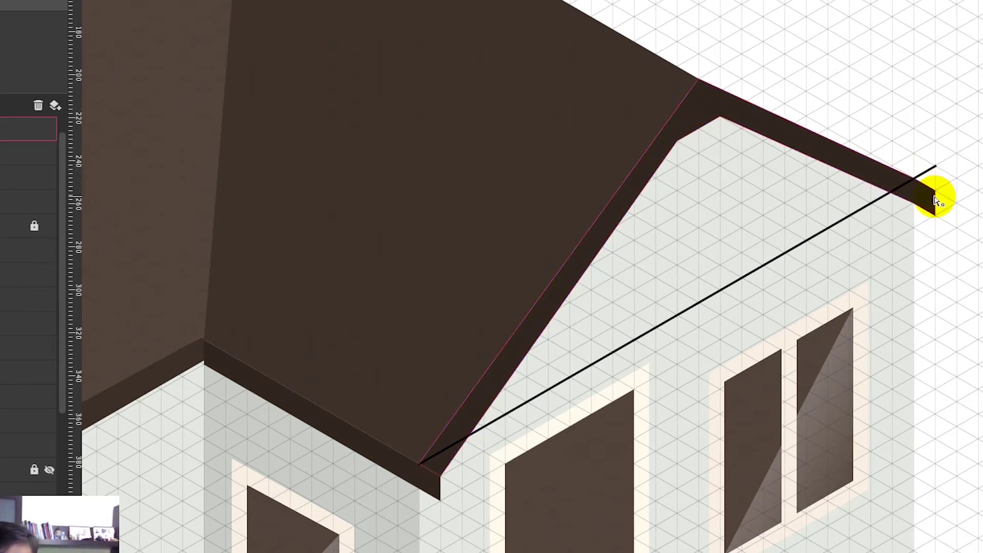
- Draw a small dark brown triangle beneath the gable trim's far eave end and delete the leftover diagonal line
{"action": "left_click", "coordinate": [935, 215]}
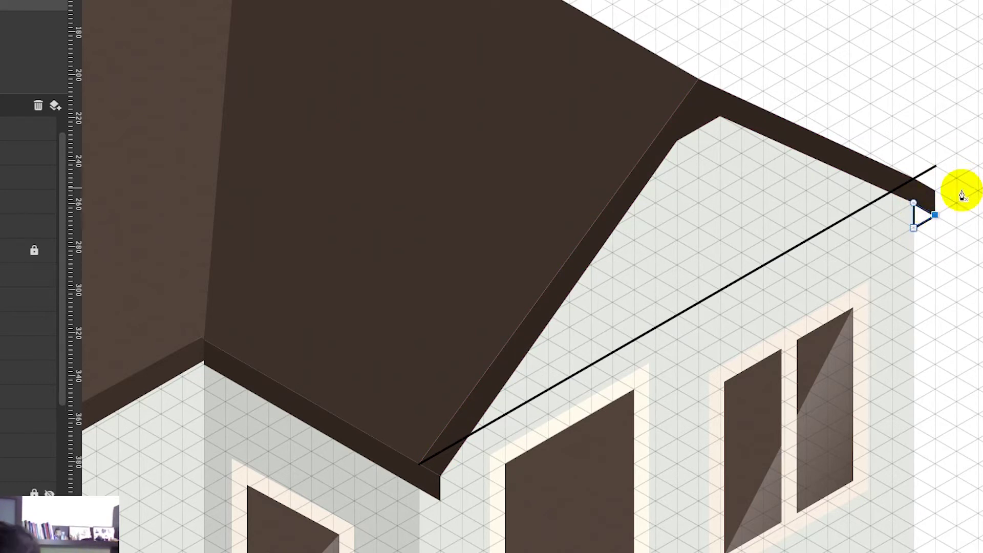
{"action": "left_click", "coordinate": [916, 189]}
{"action": "left_click", "coordinate": [967, 149]}
{"action": "left_click", "coordinate": [924, 217]}
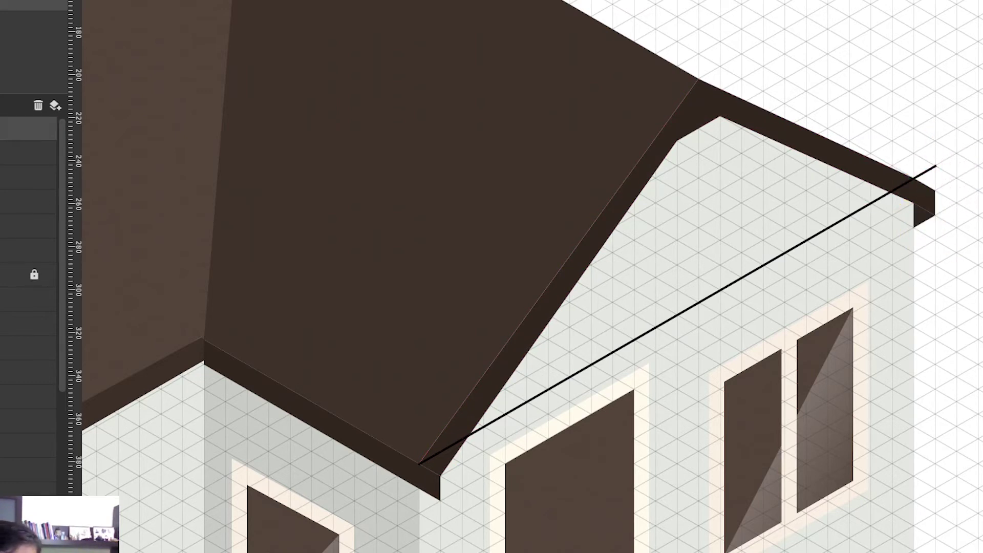
{"action": "left_click", "coordinate": [967, 235]}
{"action": "left_click", "coordinate": [932, 168]}
{"action": "key", "text": "Delete"}
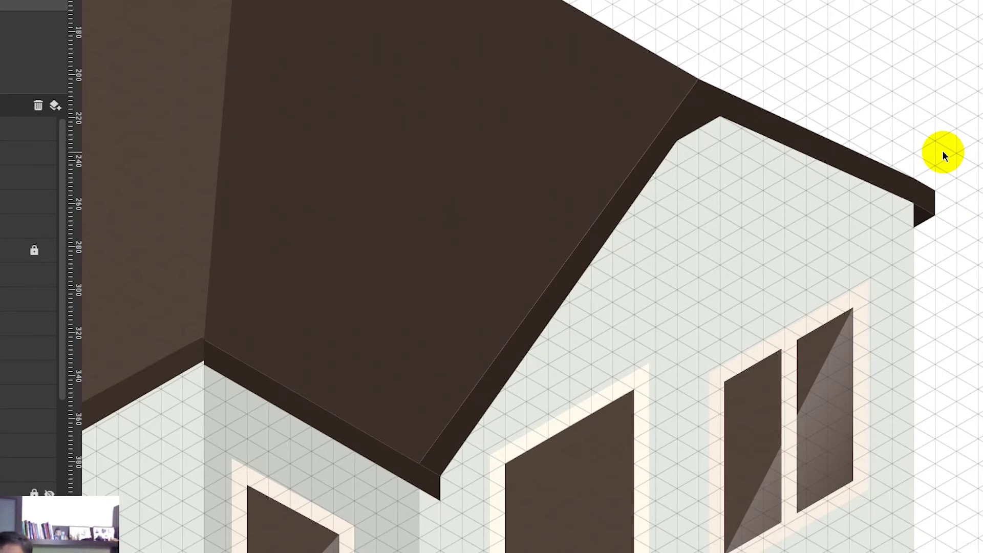
- Pull the side eave strip's end back to the wall corner and close the gap under the gable trim with a small triangle
{"action": "key", "text": "ctrl+minus"}
{"action": "key", "text": "ctrl+minus"}
{"action": "key", "text": "ctrl+plus"}
{"action": "key", "text": "ctrl+plus"}
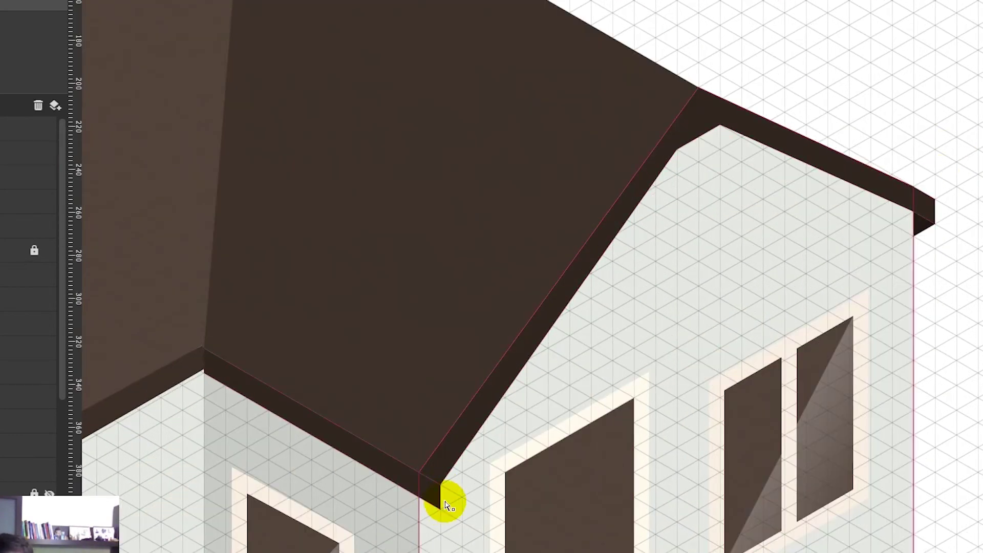
{"action": "left_click", "coordinate": [419, 497]}
{"action": "left_click", "coordinate": [968, 70]}
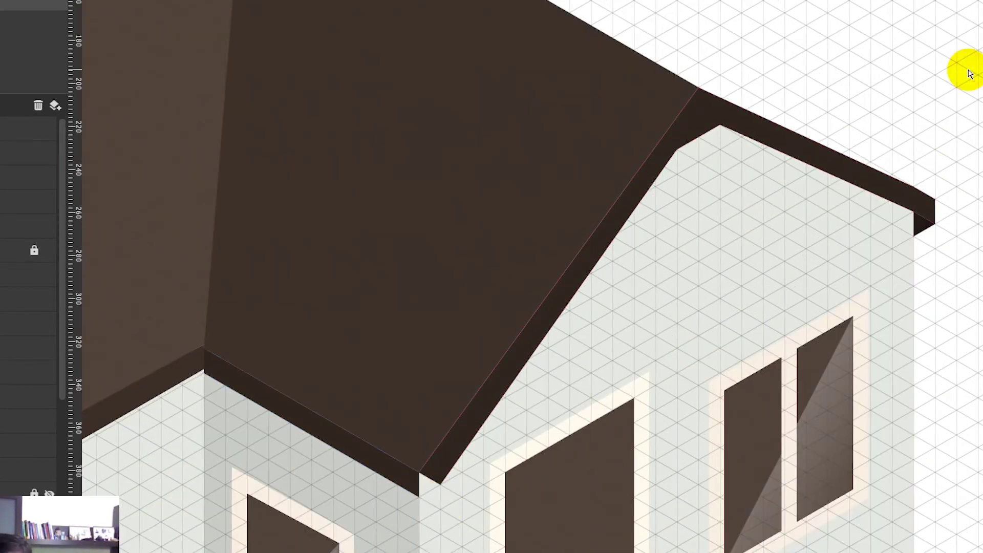
{"action": "left_click", "coordinate": [419, 496]}
{"action": "key", "text": "v"}
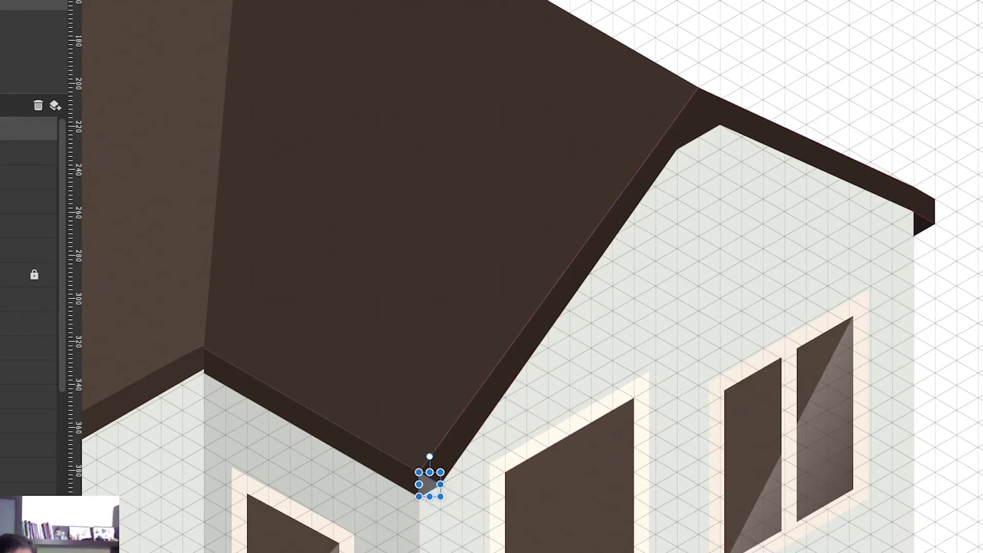
{"action": "left_click", "coordinate": [802, 88]}
- Select the house and move it up so the roof ridge meets the page's upper edge
{"action": "key", "text": "ctrl+0"}
{"action": "scroll", "coordinate": [802, 88], "scroll_direction": "down", "scroll_amount": 3}
{"action": "left_click_drag", "start_coordinate": [737, 220], "coordinate": [868, 207]}
{"action": "scroll", "coordinate": [866, 204], "scroll_direction": "up", "scroll_amount": 3}
{"action": "scroll", "coordinate": [890, 134], "scroll_direction": "down", "scroll_amount": 3}
{"action": "left_click_drag", "start_coordinate": [226, 24], "coordinate": [866, 369]}
{"action": "left_click_drag", "start_coordinate": [723, 202], "coordinate": [709, 140]}
{"action": "left_click", "coordinate": [911, 32]}
- Outline the rear roof plane from the far eave tip along the ridge to the gable peak
{"action": "scroll", "coordinate": [911, 33], "scroll_direction": "up", "scroll_amount": 5}
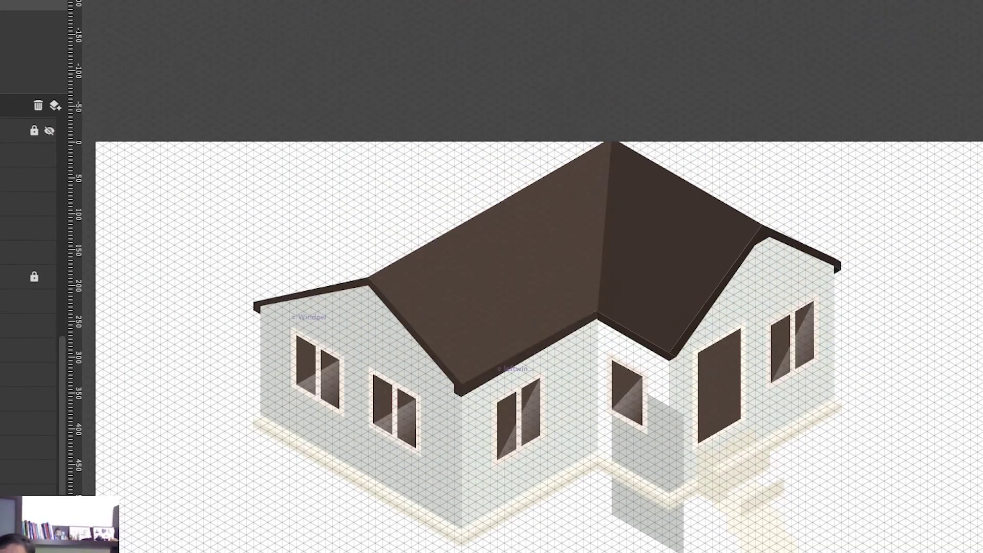
{"action": "left_click", "coordinate": [254, 302]}
{"action": "key", "text": "ctrl+z"}
{"action": "left_click", "coordinate": [254, 302]}
{"action": "key", "text": "ctrl+z"}
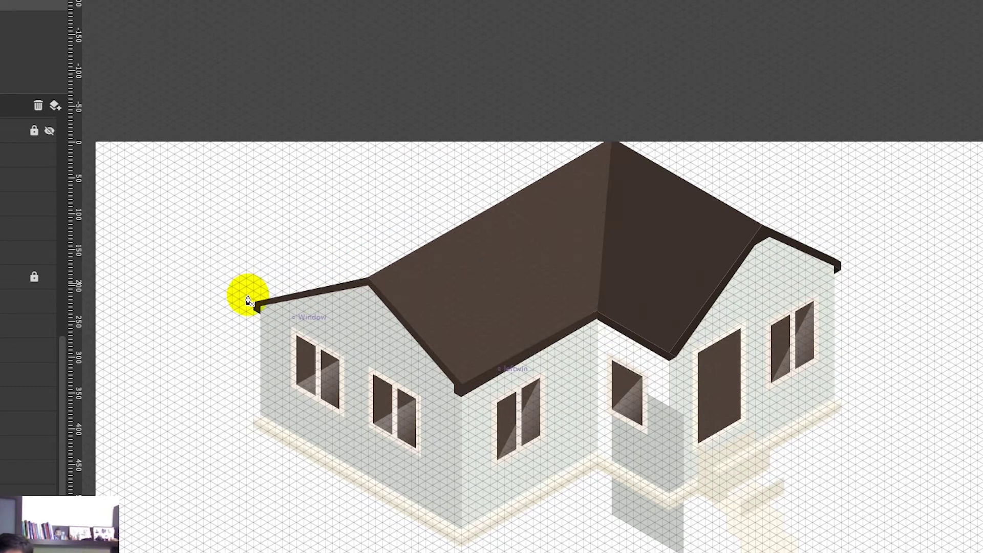
{"action": "left_click", "coordinate": [540, 141]}
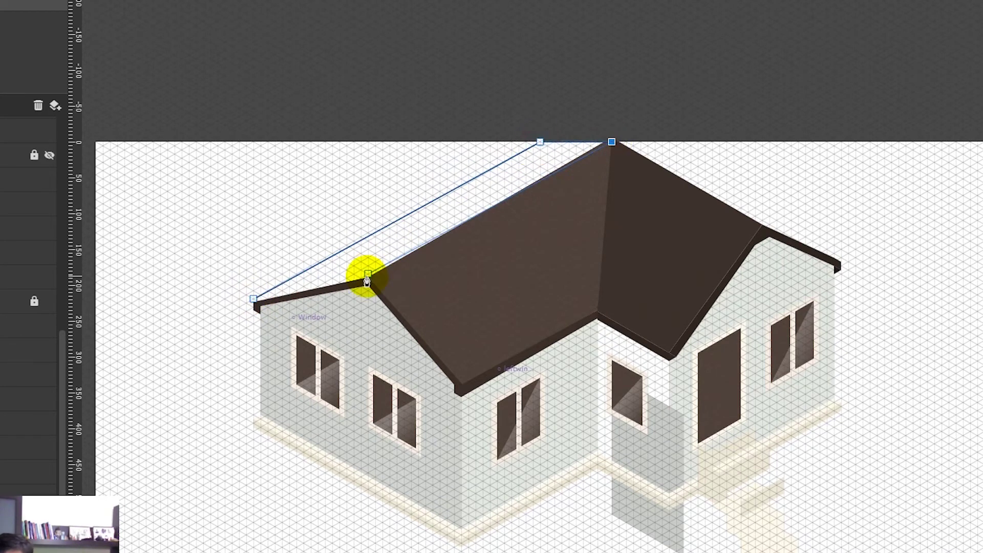
{"action": "left_click", "coordinate": [253, 302]}
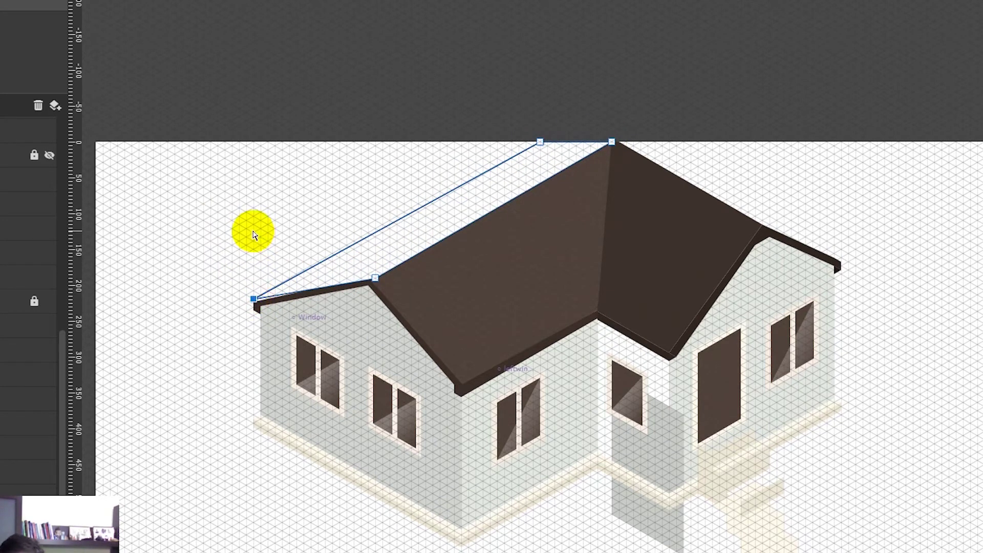
- Move the rear roof plane's lower corner exactly onto the far eave tip of the side gable trim
{"action": "scroll", "coordinate": [287, 240], "scroll_direction": "up", "scroll_amount": 6}
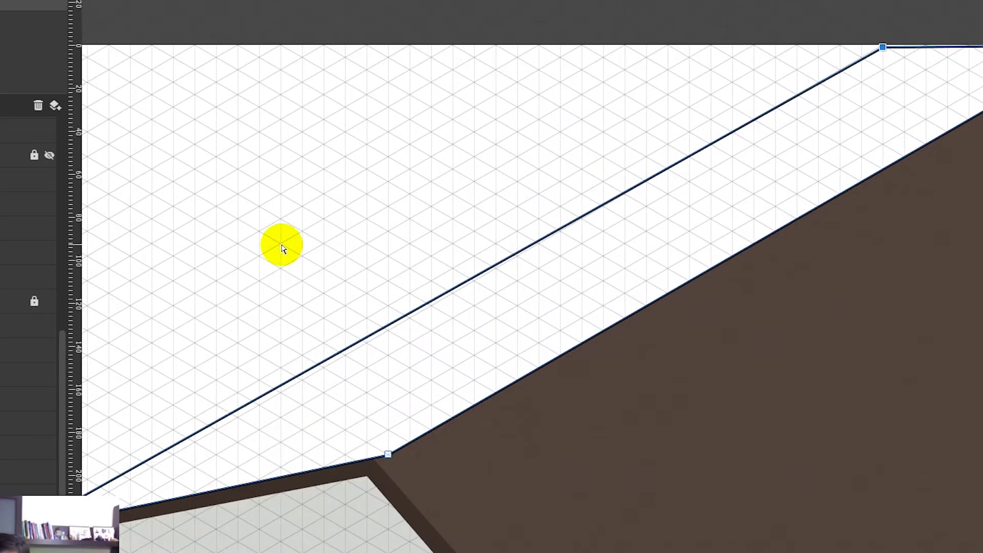
{"action": "scroll", "coordinate": [281, 246], "scroll_direction": "left", "scroll_amount": 3}
{"action": "mouse_move", "coordinate": [212, 505]}
{"action": "left_mouse_down"}
{"action": "mouse_move", "coordinate": [250, 500]}
{"action": "mouse_move", "coordinate": [209, 496]}
{"action": "left_mouse_up"}
{"action": "left_click", "coordinate": [241, 424]}
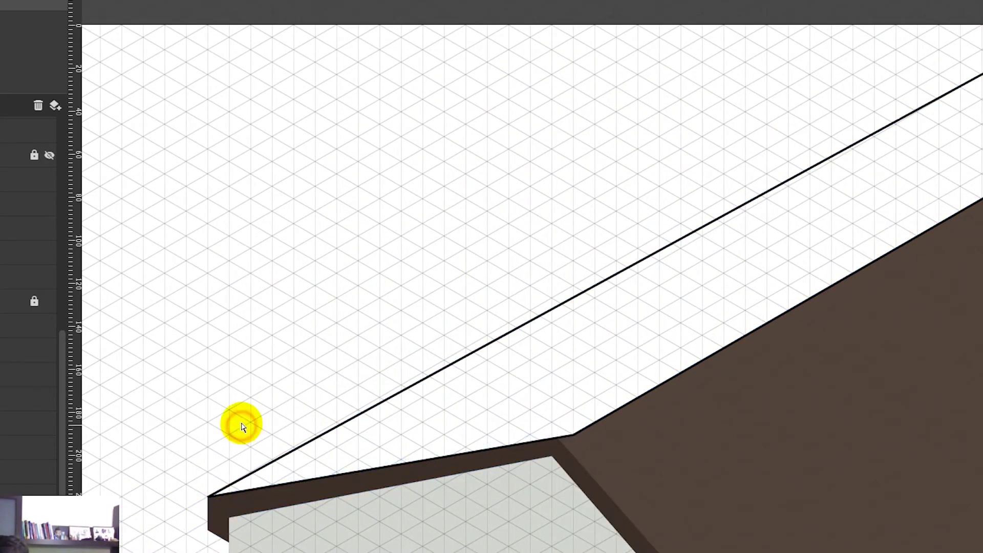
- Lower the inner apex of the side gable's roof trim to thicken it at the peak
{"action": "left_click", "coordinate": [552, 457]}
{"action": "left_click_drag", "start_coordinate": [558, 467], "coordinate": [552, 473]}
{"action": "left_click", "coordinate": [444, 309]}
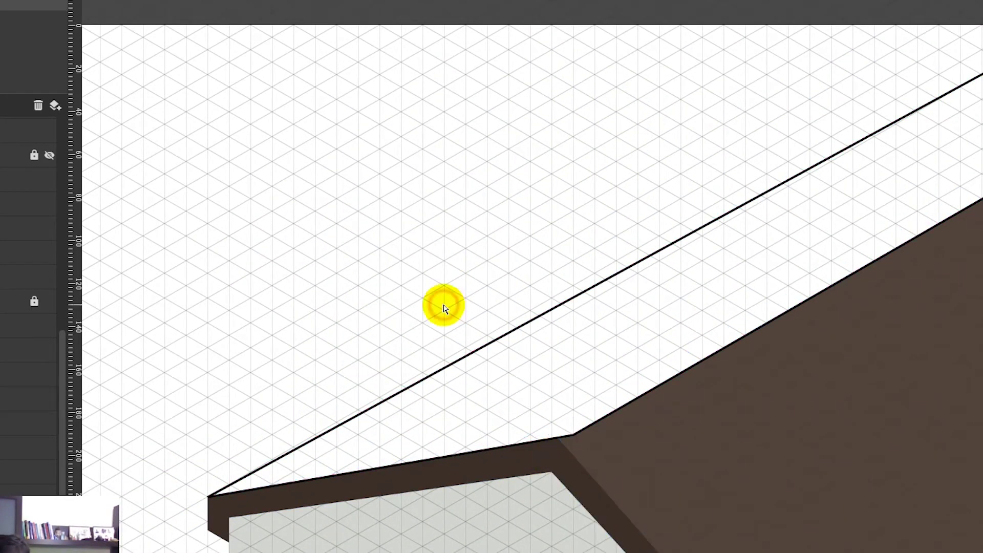
- Move the rear roof plane's front ridge corner onto the peak of the side gable trim
{"action": "left_click", "coordinate": [569, 442]}
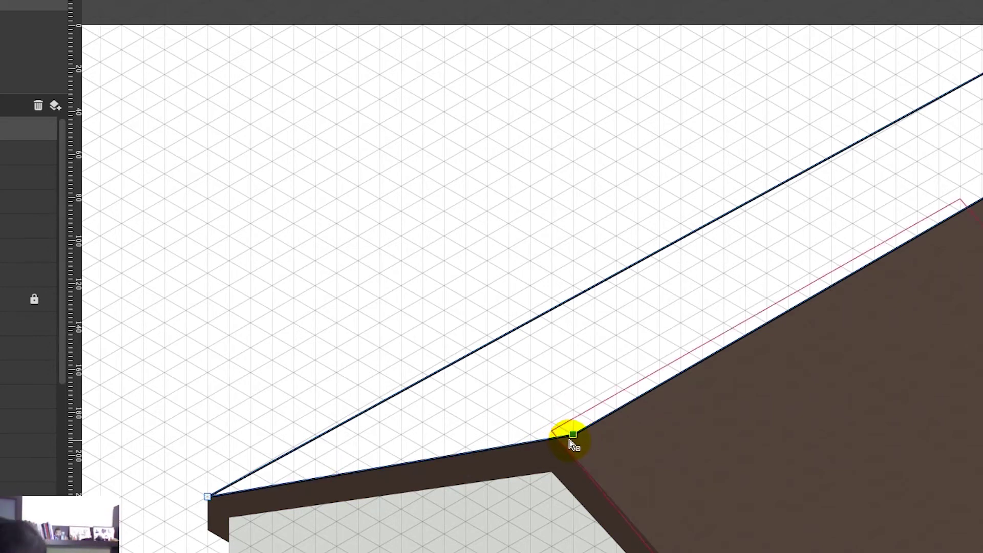
{"action": "left_click", "coordinate": [485, 311]}
{"action": "left_click", "coordinate": [553, 309]}
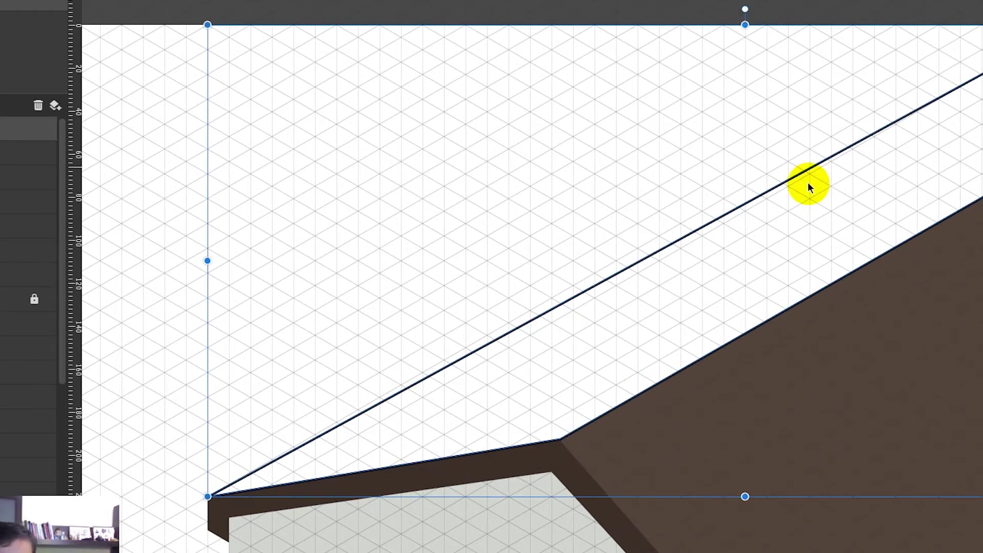
- Try to fill the rear roof plane with dark brown and shift the selected house down the page
{"action": "left_click", "coordinate": [503, 468]}
{"action": "left_click", "coordinate": [383, 278]}
{"action": "key", "text": "ctrl+0"}
{"action": "left_click_drag", "start_coordinate": [440, 151], "coordinate": [886, 547]}
{"action": "left_click_drag", "start_coordinate": [857, 401], "coordinate": [919, 464]}
{"action": "left_click", "coordinate": [857, 313]}
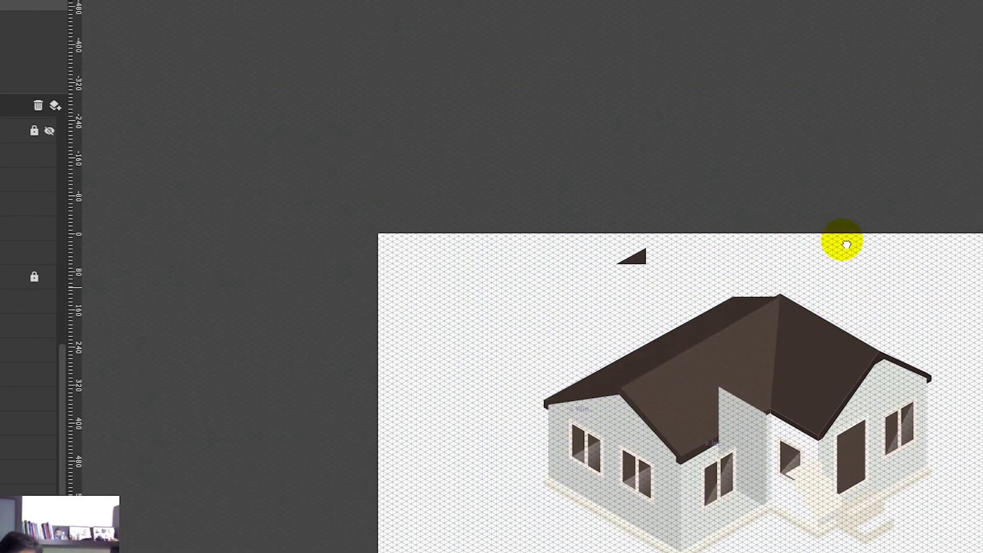
- Undo the house move and the rear roof plane's fill
{"action": "scroll", "coordinate": [869, 281], "scroll_direction": "right", "scroll_amount": 3}
{"action": "scroll", "coordinate": [870, 281], "scroll_direction": "down", "scroll_amount": 1}
{"action": "key", "text": "ctrl+z"}
{"action": "key", "text": "ctrl+z"}
{"action": "key", "text": "ctrl+z"}
{"action": "key", "text": "ctrl+z"}
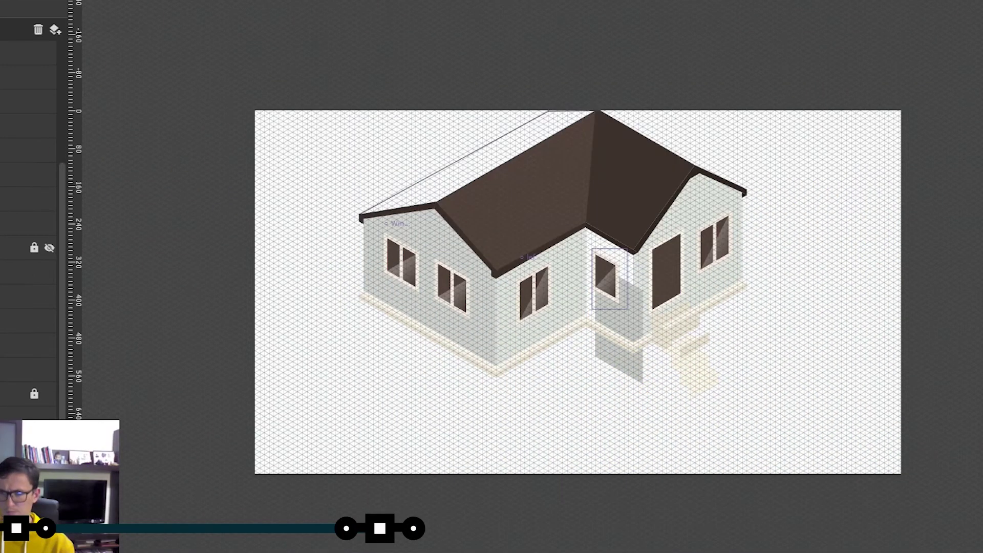
- Unlock the locked layers and move the displaced extension side wall and entrance steps back into place on the house
{"action": "left_click", "coordinate": [33, 323]}
{"action": "left_click", "coordinate": [30, 469]}
{"action": "left_click_drag", "start_coordinate": [635, 368], "coordinate": [626, 331]}
{"action": "left_click", "coordinate": [701, 371]}
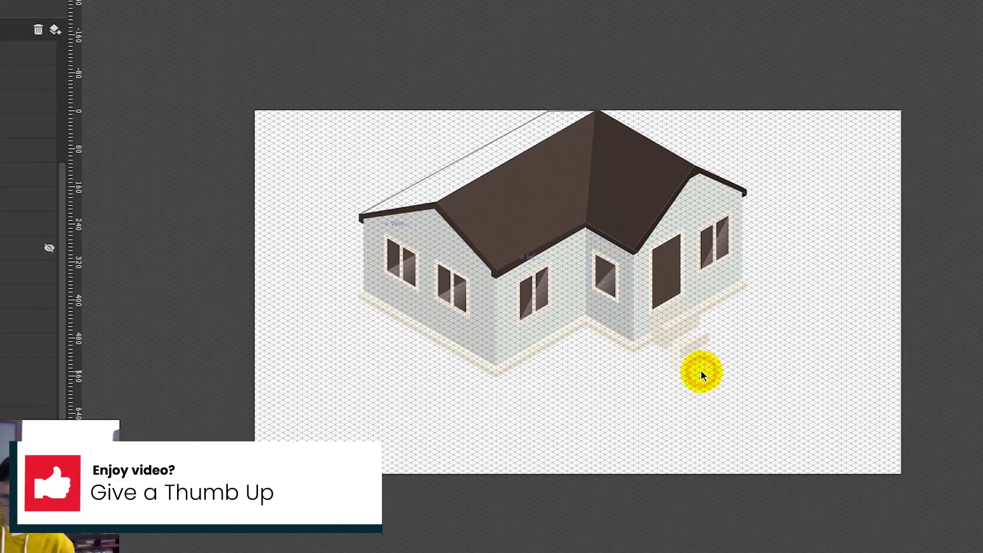
{"action": "scroll", "coordinate": [4, 288], "scroll_direction": "down", "scroll_amount": 4}
{"action": "scroll", "coordinate": [15, 256], "scroll_direction": "up", "scroll_amount": 7}
{"action": "left_click_drag", "start_coordinate": [687, 372], "coordinate": [675, 330]}
- Fill the rear roof plane with the gable trim's dark brown and move the whole house to the page centre
{"action": "left_click", "coordinate": [398, 175]}
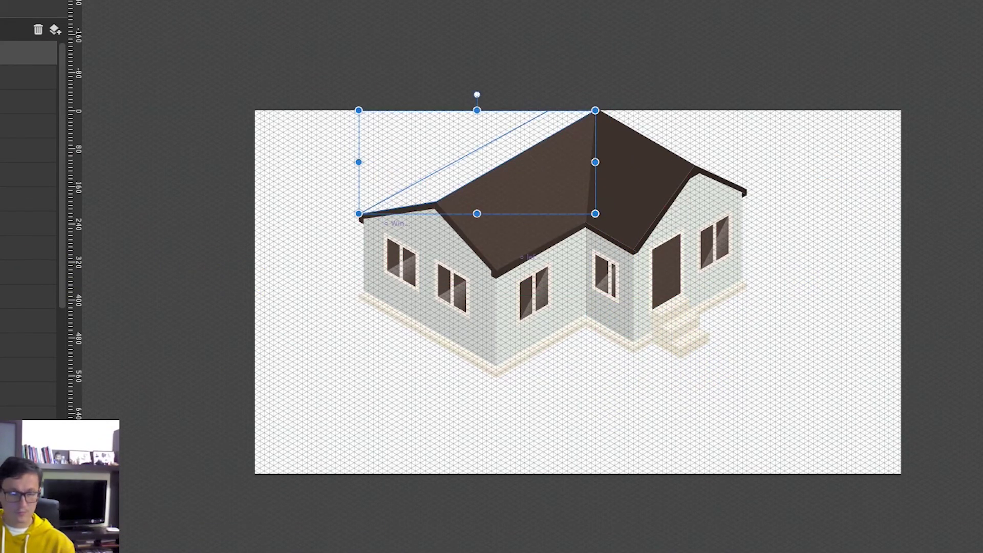
{"action": "key", "text": "i"}
{"action": "left_click", "coordinate": [452, 220]}
{"action": "left_click", "coordinate": [766, 355]}
{"action": "key", "text": "ctrl+a"}
{"action": "left_click_drag", "start_coordinate": [665, 239], "coordinate": [708, 287]}
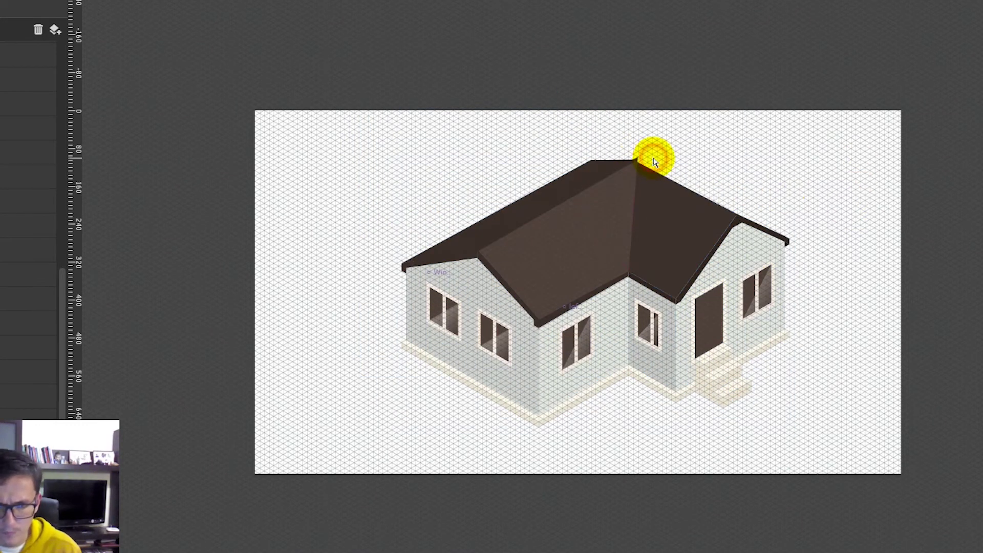
- Raise the rear roof plane's far ridge corner slightly above the main roof peak
{"action": "key", "text": "ctrl+plus"}
{"action": "key", "text": "ctrl+plus"}
{"action": "left_click", "coordinate": [797, 52]}
{"action": "left_click", "coordinate": [717, 66]}
{"action": "left_click_drag", "start_coordinate": [652, 60], "coordinate": [665, 41]}
{"action": "left_click", "coordinate": [794, 48]}
{"action": "left_click", "coordinate": [807, 28]}
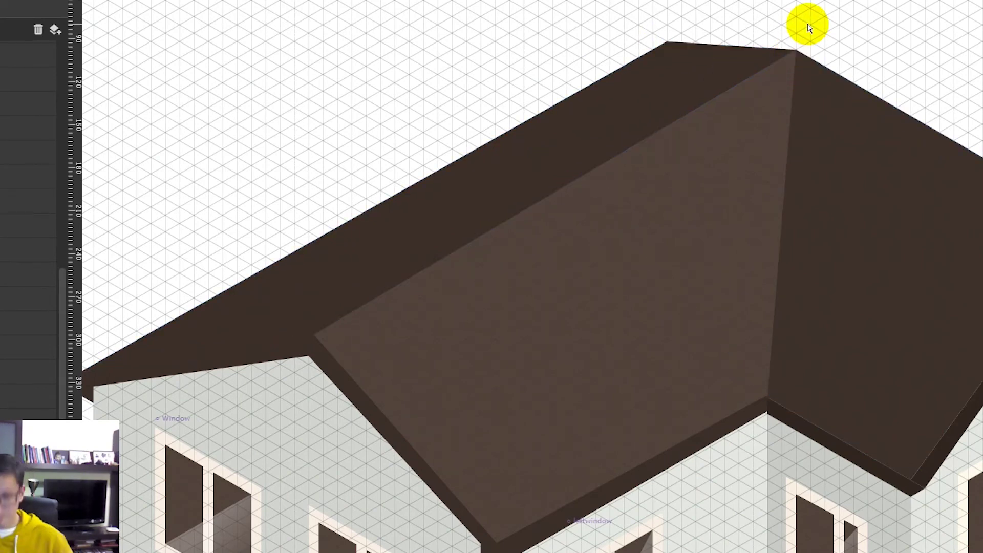
{"action": "key", "text": "ctrl+0"}
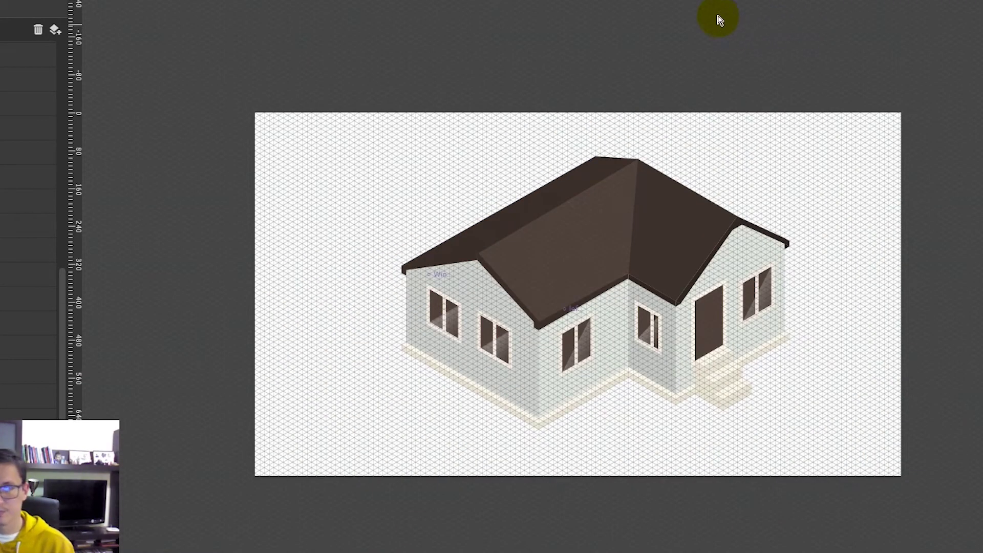
- Draw a large closed ground shape around the house along the isometric directions
{"action": "left_click", "coordinate": [571, 131]}
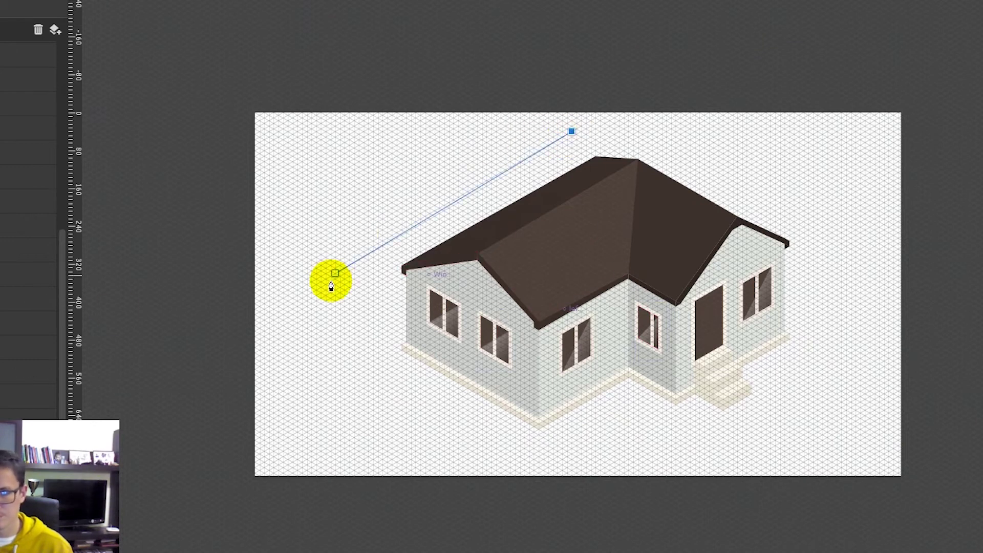
{"action": "left_click", "coordinate": [306, 323]}
{"action": "left_click", "coordinate": [646, 536]}
{"action": "left_click", "coordinate": [978, 339]}
{"action": "left_click", "coordinate": [614, 113]}
{"action": "left_click", "coordinate": [571, 131]}
- Adjust the ground shape's rear corner points so the outline forms a clean isometric diamond
{"action": "left_click_drag", "start_coordinate": [615, 108], "coordinate": [614, 101]}
{"action": "left_click_drag", "start_coordinate": [572, 131], "coordinate": [581, 147]}
{"action": "left_click_drag", "start_coordinate": [614, 101], "coordinate": [633, 119]}
{"action": "key", "text": "Escape"}
{"action": "left_click_drag", "start_coordinate": [582, 147], "coordinate": [585, 151]}
{"action": "left_click_drag", "start_coordinate": [634, 118], "coordinate": [638, 121]}
{"action": "left_click", "coordinate": [656, 77]}
{"action": "key", "text": "v"}
- Fill the ground diamond with green and place it behind the house
{"action": "left_click", "coordinate": [727, 236]}
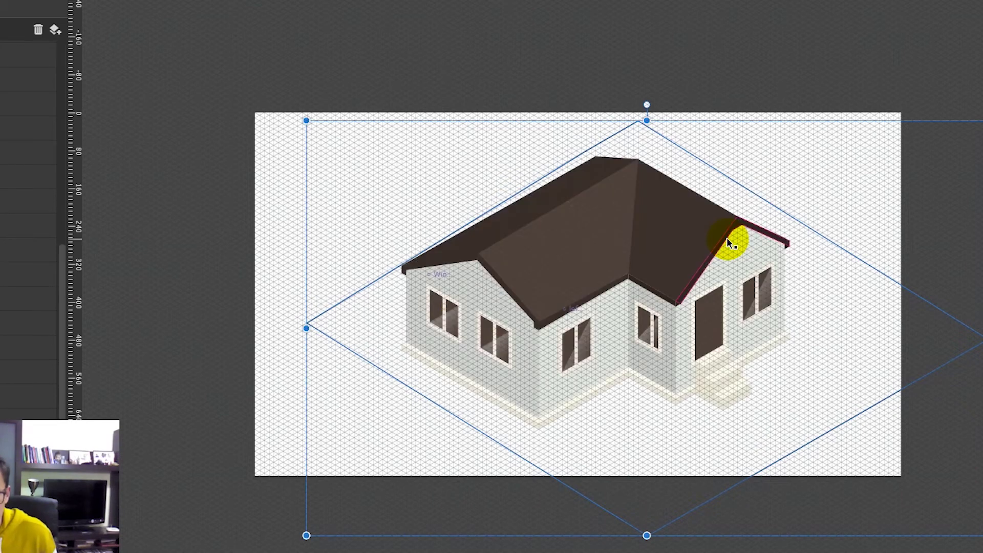
{"action": "key", "text": "Escape"}
{"action": "left_click_drag", "start_coordinate": [819, 143], "coordinate": [767, 217]}
- Try to scale the whole artwork down and centre it on the page
{"action": "key", "text": "ctrl+a"}
{"action": "left_click_drag", "start_coordinate": [981, 332], "coordinate": [789, 356]}
{"action": "left_click_drag", "start_coordinate": [785, 123], "coordinate": [747, 86]}
{"action": "left_click", "coordinate": [830, 98]}
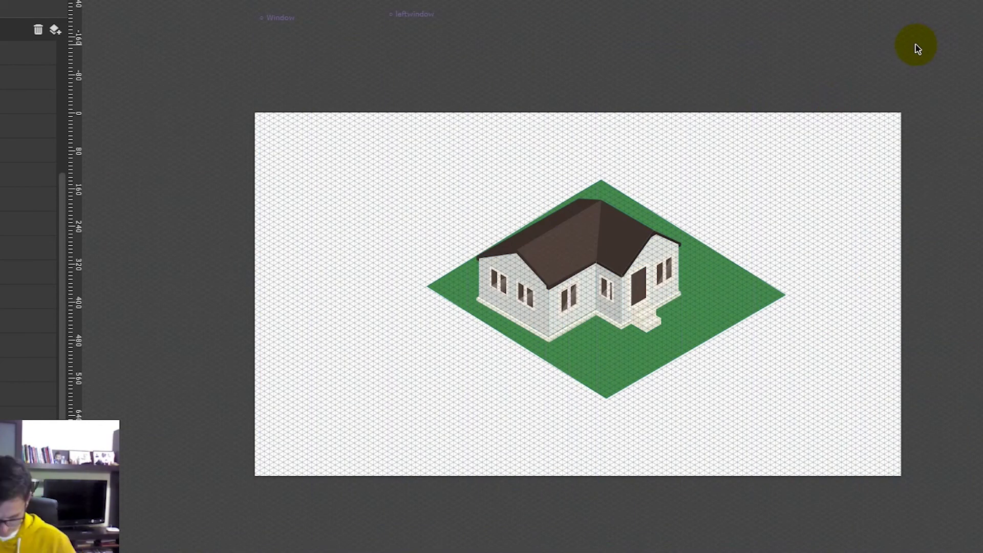
- Undo the scaling and repositioning of the whole artwork
{"action": "key", "text": "ctrl+plus"}
{"action": "key", "text": "ctrl+plus"}
{"action": "scroll", "coordinate": [870, 77], "scroll_direction": "down", "scroll_amount": 5}
{"action": "left_click", "coordinate": [709, 24]}
{"action": "key", "text": "ctrl+z"}
{"action": "key", "text": "ctrl+z"}
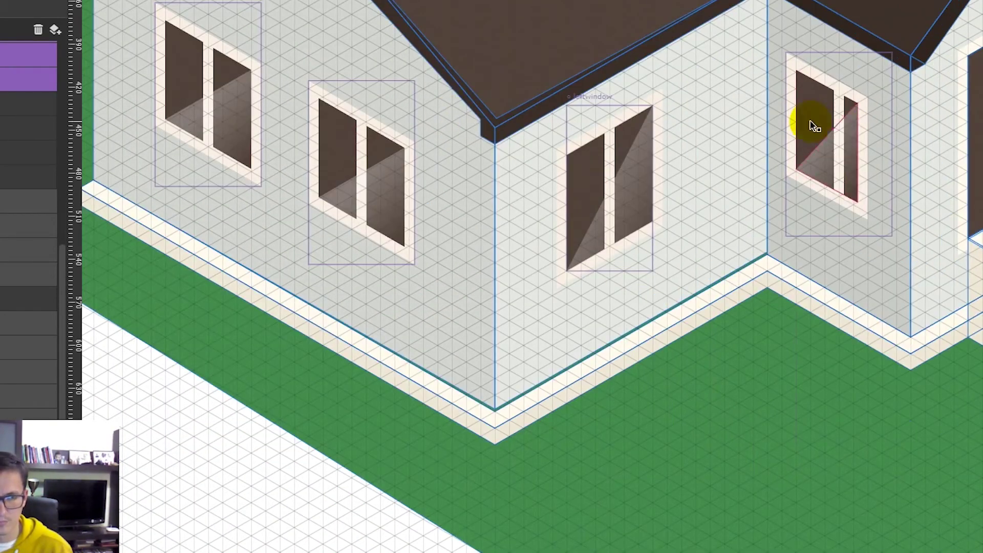
- Select the whole artwork, including the narrow window, and move it to the middle of the page
{"action": "double_click", "coordinate": [838, 117]}
{"action": "left_click", "coordinate": [182, 437]}
{"action": "key", "text": "ctrl+a"}
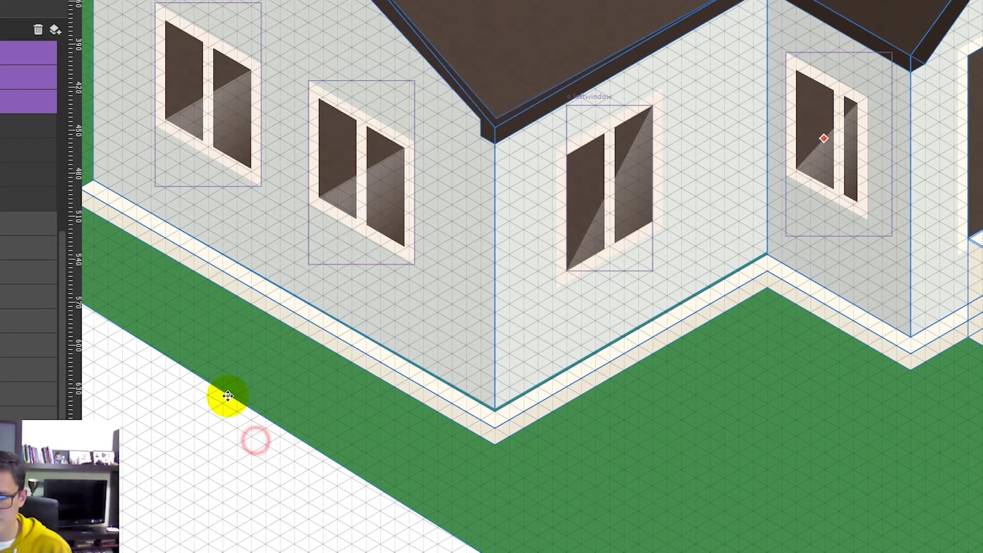
{"action": "left_click", "coordinate": [364, 170]}
{"action": "key", "text": "ctrl+0"}
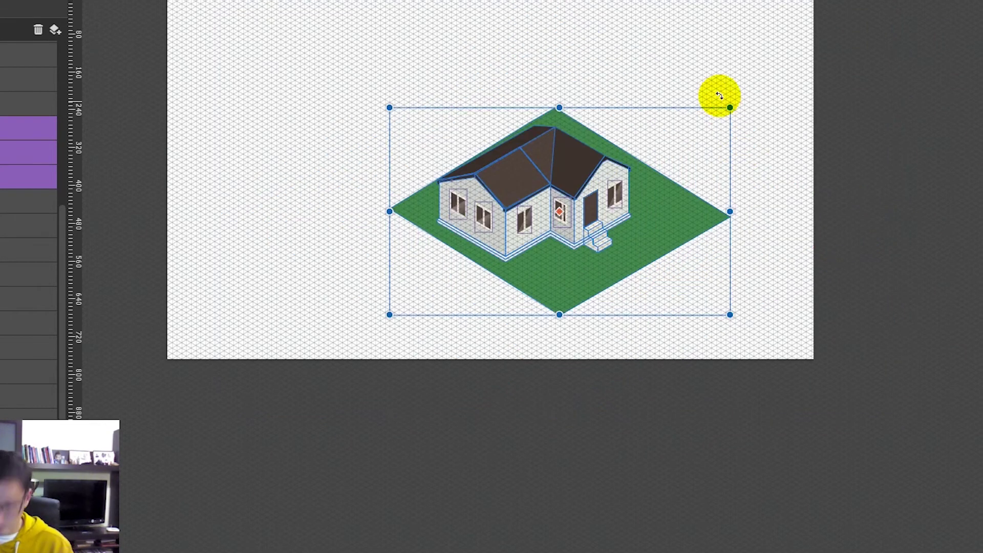
{"action": "left_click", "coordinate": [708, 42]}
{"action": "key", "text": "ctrl+a"}
{"action": "left_click_drag", "start_coordinate": [535, 290], "coordinate": [474, 249]}
- Adjust the green ground shape's side, rear and front corner points so its edges follow the isometric grid
{"action": "left_click", "coordinate": [326, 91]}
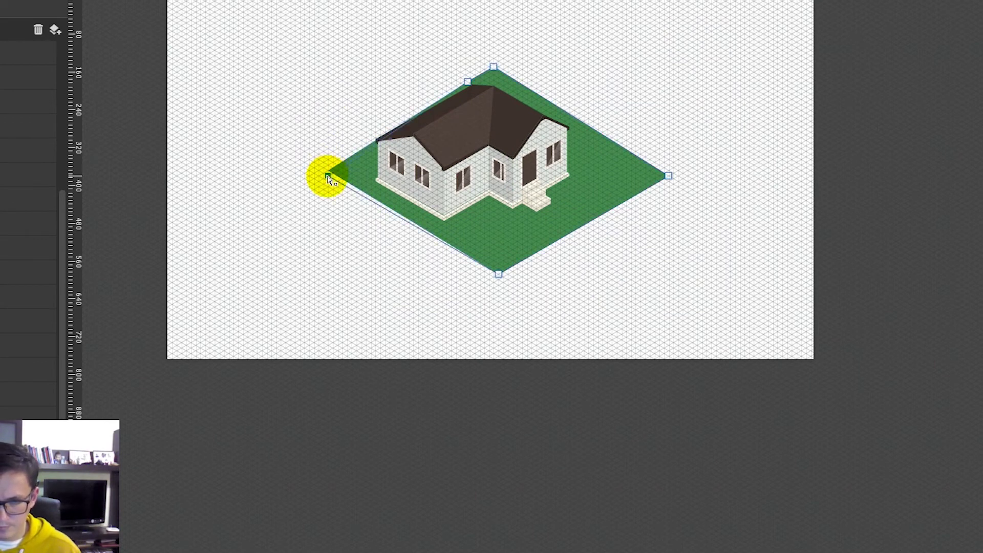
{"action": "left_click_drag", "start_coordinate": [322, 168], "coordinate": [313, 162]}
{"action": "left_click", "coordinate": [492, 68]}
{"action": "left_click", "coordinate": [295, 174]}
{"action": "left_click", "coordinate": [498, 274]}
{"action": "left_click_drag", "start_coordinate": [498, 274], "coordinate": [502, 271]}
{"action": "left_click_drag", "start_coordinate": [313, 162], "coordinate": [310, 165]}
{"action": "left_click_drag", "start_coordinate": [503, 271], "coordinate": [498, 273]}
{"action": "left_click", "coordinate": [351, 235]}
- Draw a closed path along the ground's front edges, extending slightly below them to form the slab's thickness
{"action": "key", "text": "p"}
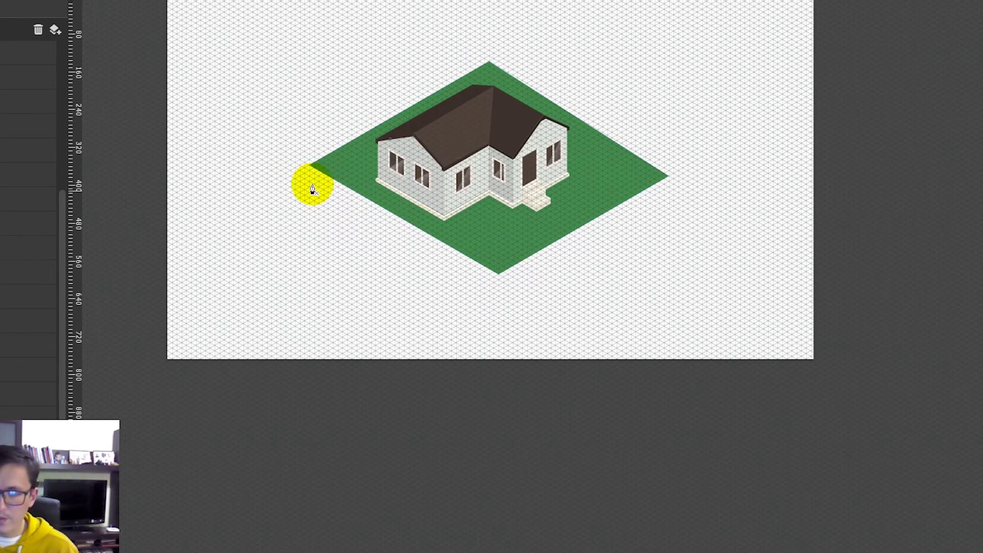
{"action": "key", "text": "ctrl+plus"}
{"action": "key", "text": "ctrl+plus"}
{"action": "left_click_drag", "start_coordinate": [458, 171], "coordinate": [637, 174]}
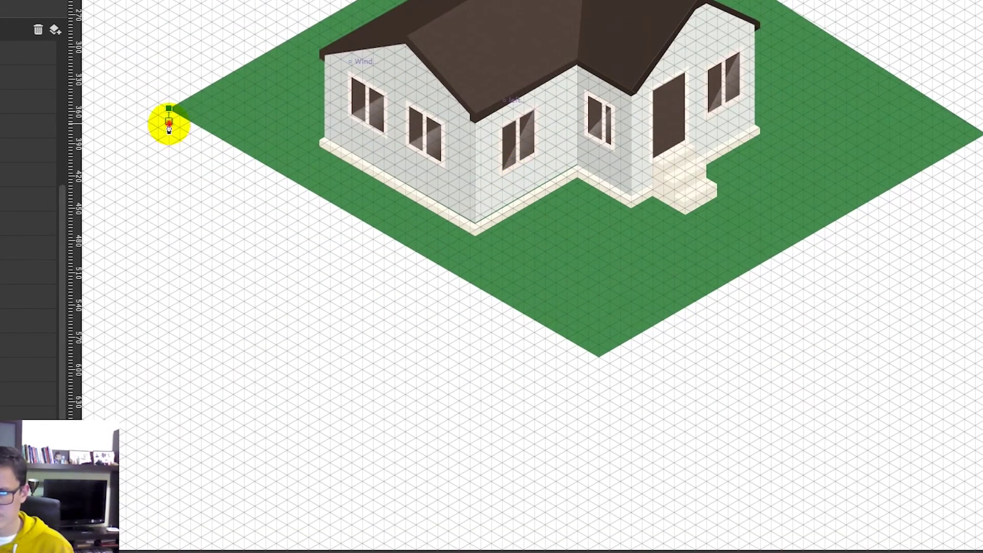
{"action": "left_click", "coordinate": [600, 369]}
{"action": "left_click", "coordinate": [169, 108]}
{"action": "key", "text": "v"}
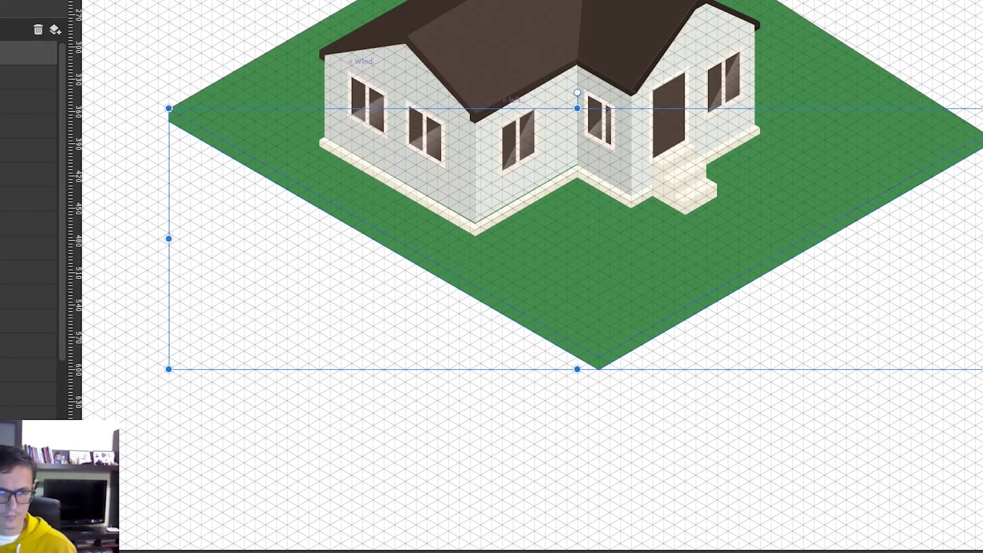
- Fill the ground's thickness shape with dark green and place it behind the ground plane
{"action": "left_click", "coordinate": [852, 419]}
{"action": "right_click", "coordinate": [852, 419]}
{"action": "left_click", "coordinate": [852, 419]}
{"action": "scroll", "coordinate": [788, 404], "scroll_direction": "down", "scroll_amount": 3}
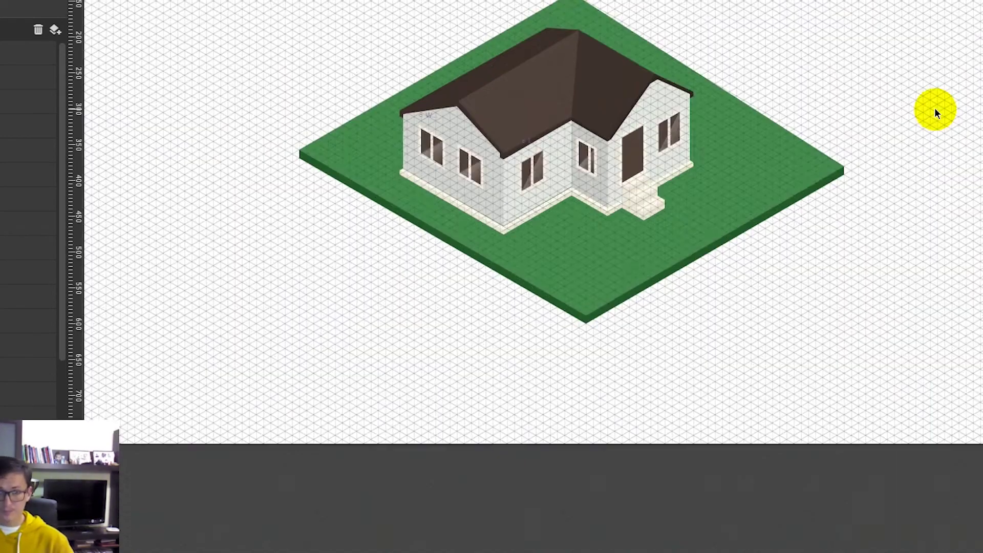
- Draw a closed isometric strip along the upper edge of the left gable window's frame as its top depth face
{"action": "scroll", "coordinate": [607, 254], "scroll_direction": "up", "scroll_amount": 3}
{"action": "left_click_drag", "start_coordinate": [509, 105], "coordinate": [745, 365]}
{"action": "left_click", "coordinate": [546, 391]}
{"action": "left_click", "coordinate": [521, 331]}
{"action": "left_click", "coordinate": [315, 455]}
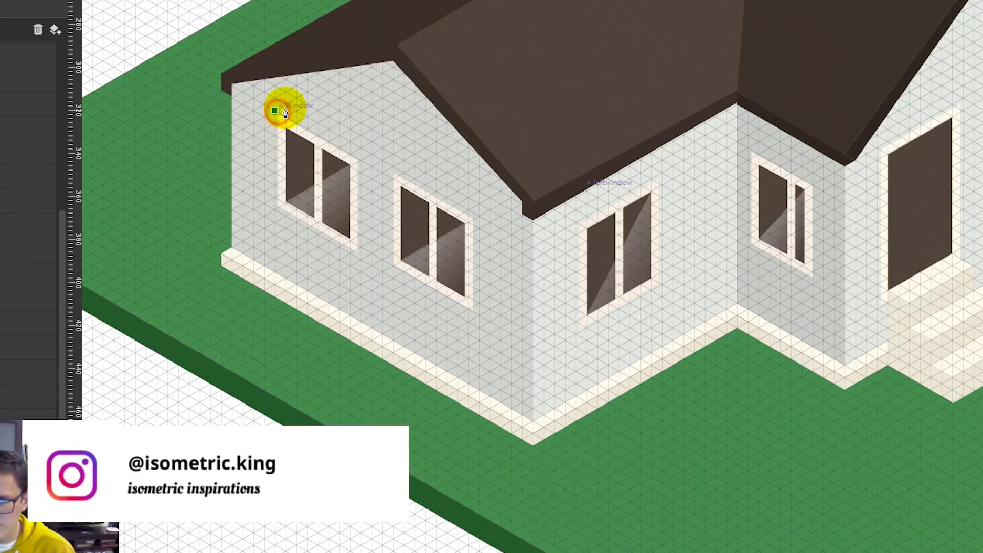
{"action": "scroll", "coordinate": [289, 107], "scroll_direction": "up", "scroll_amount": 5}
{"action": "scroll", "coordinate": [527, 114], "scroll_direction": "left", "scroll_amount": 5}
{"action": "scroll", "coordinate": [527, 114], "scroll_direction": "right", "scroll_amount": 2}
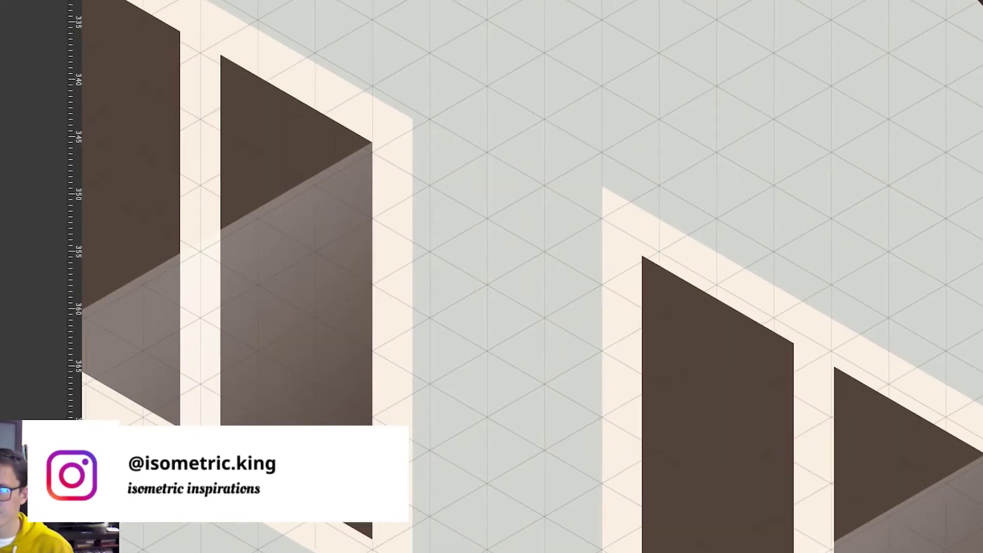
{"action": "scroll", "coordinate": [533, 277], "scroll_direction": "down", "scroll_amount": 2}
{"action": "left_click", "coordinate": [560, 283]}
{"action": "key", "text": "p"}
{"action": "left_click", "coordinate": [407, 15]}
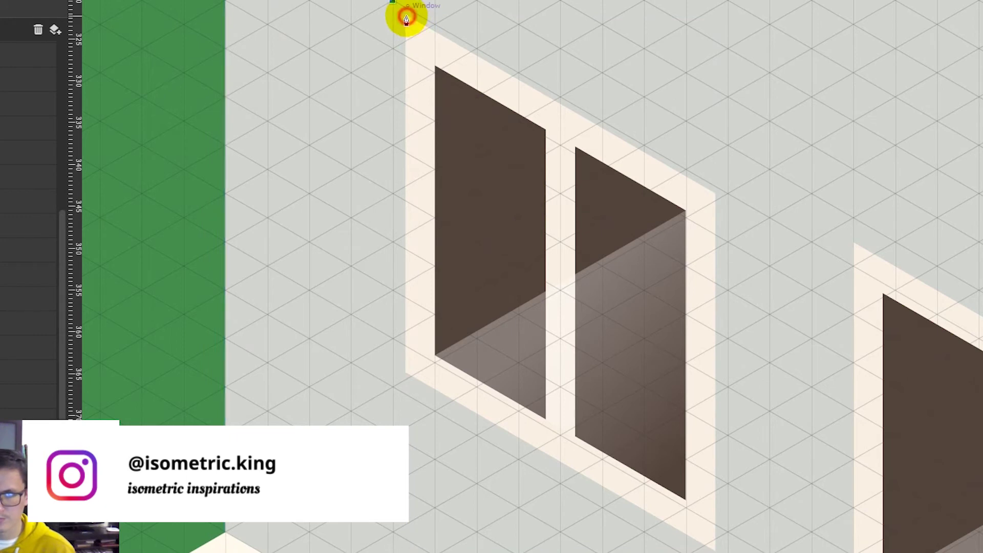
{"action": "left_click", "coordinate": [393, 0]}
{"action": "left_click", "coordinate": [770, 169]}
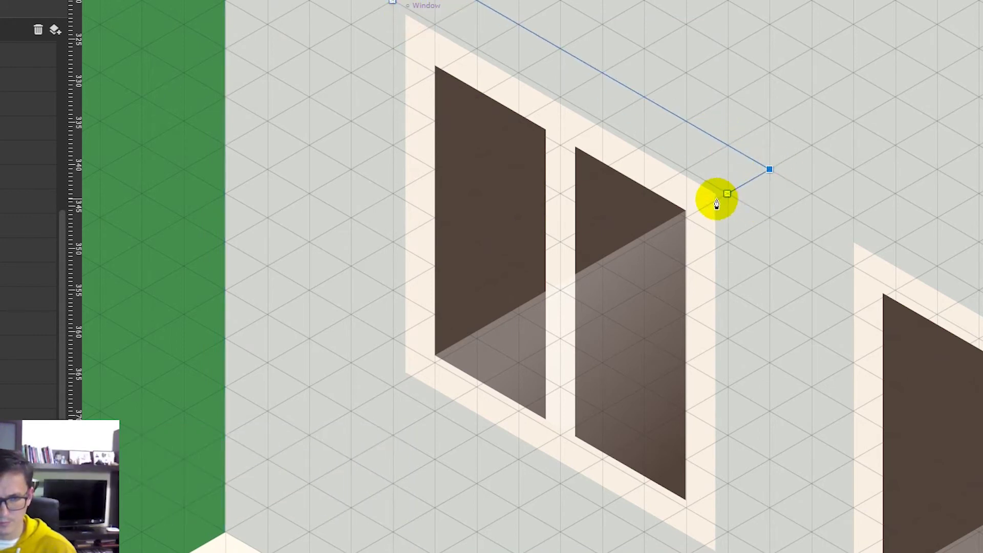
{"action": "left_click", "coordinate": [685, 217]}
{"action": "left_click", "coordinate": [351, 24]}
{"action": "key", "text": "v"}
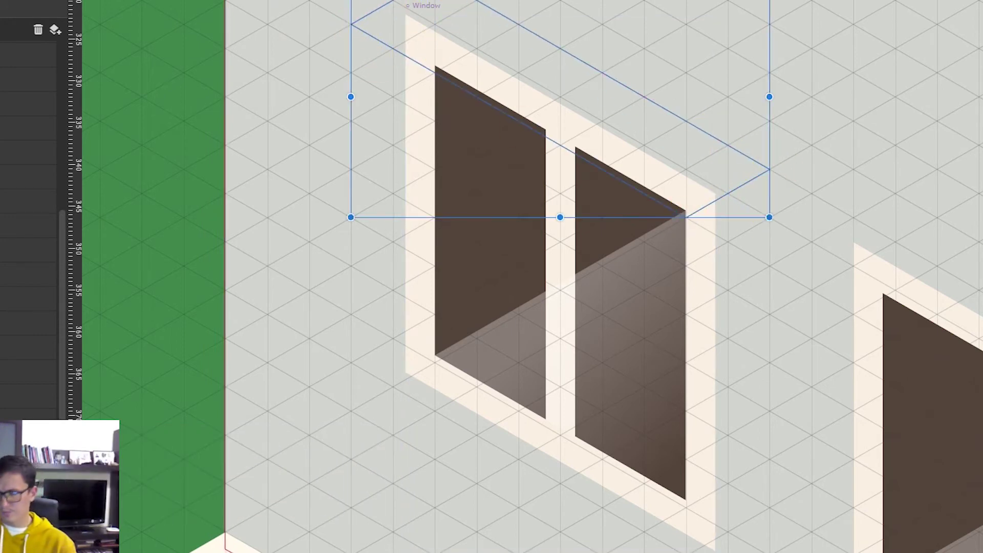
{"action": "left_click_drag", "start_coordinate": [982, 146], "coordinate": [665, 174]}
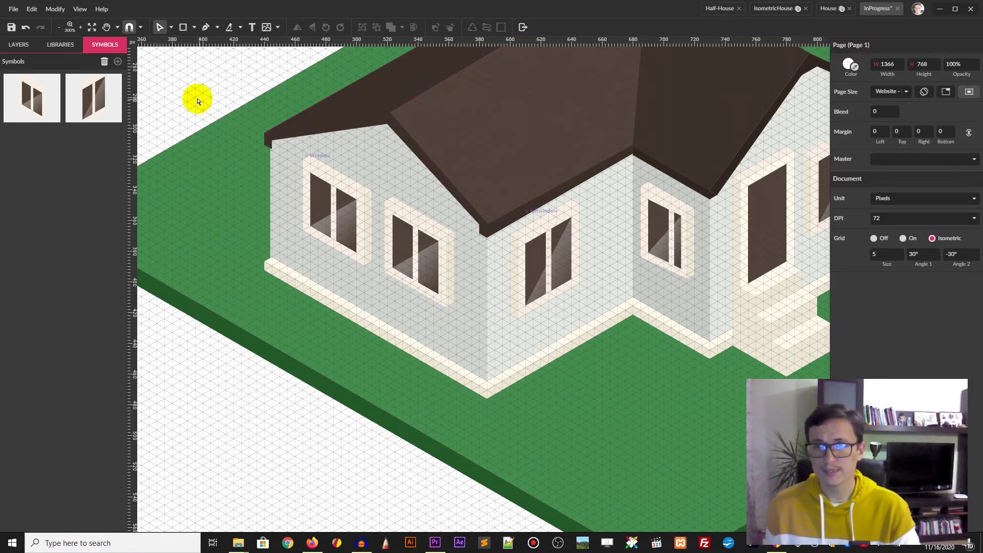
- Draw an L-shaped depth path along the left gable window's top and side edges and move it into the Window symbol
{"action": "double_click", "coordinate": [36, 99]}
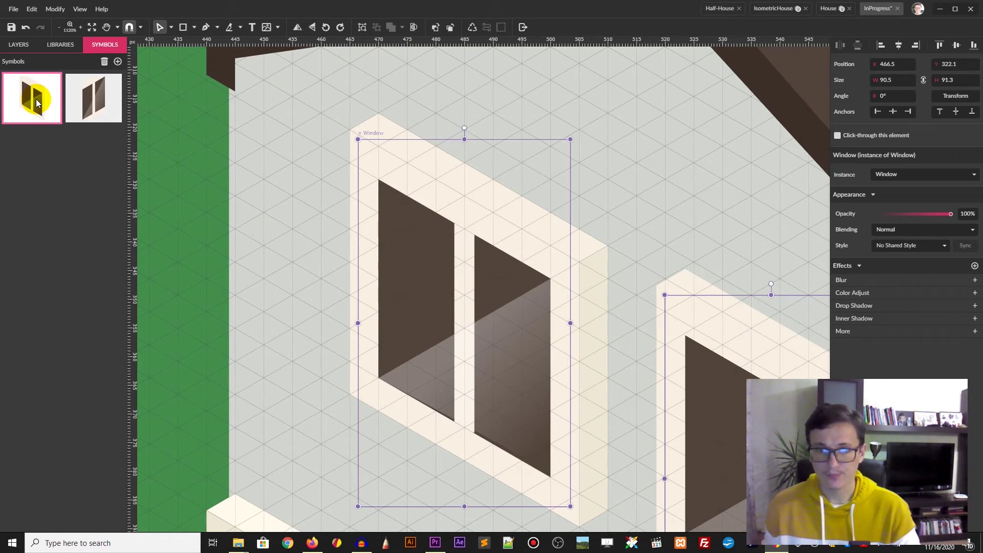
{"action": "left_click", "coordinate": [19, 45]}
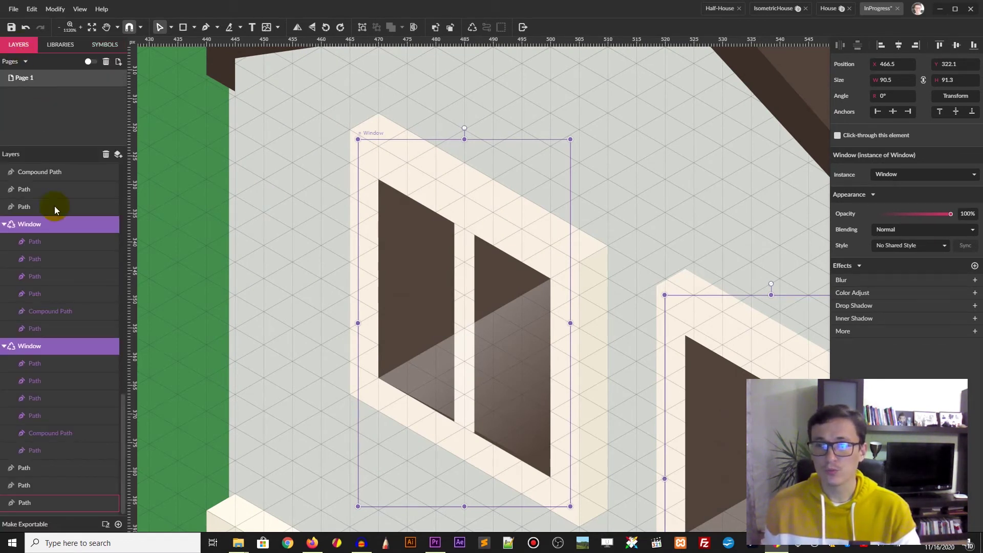
{"action": "left_click", "coordinate": [39, 349]}
{"action": "left_click", "coordinate": [39, 349]}
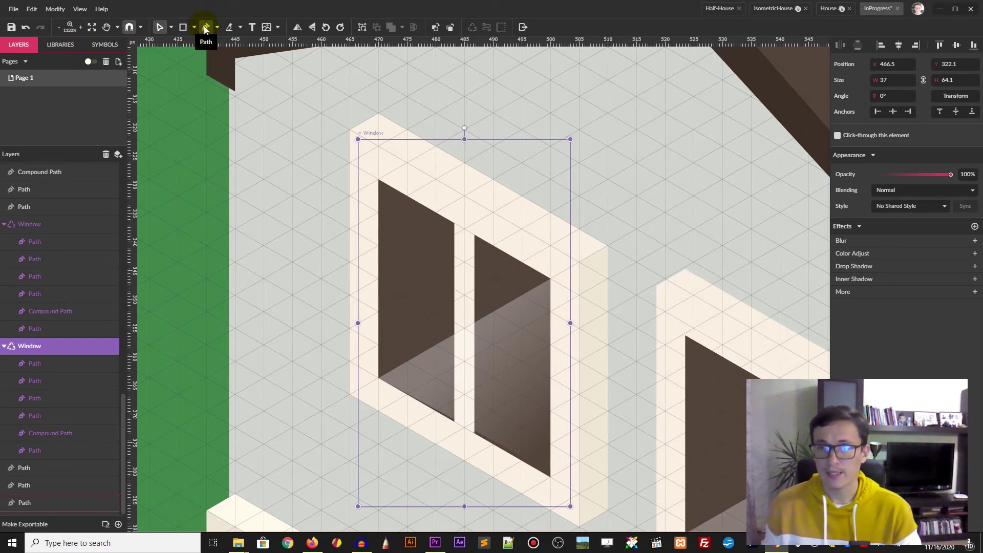
{"action": "left_click", "coordinate": [398, 131]}
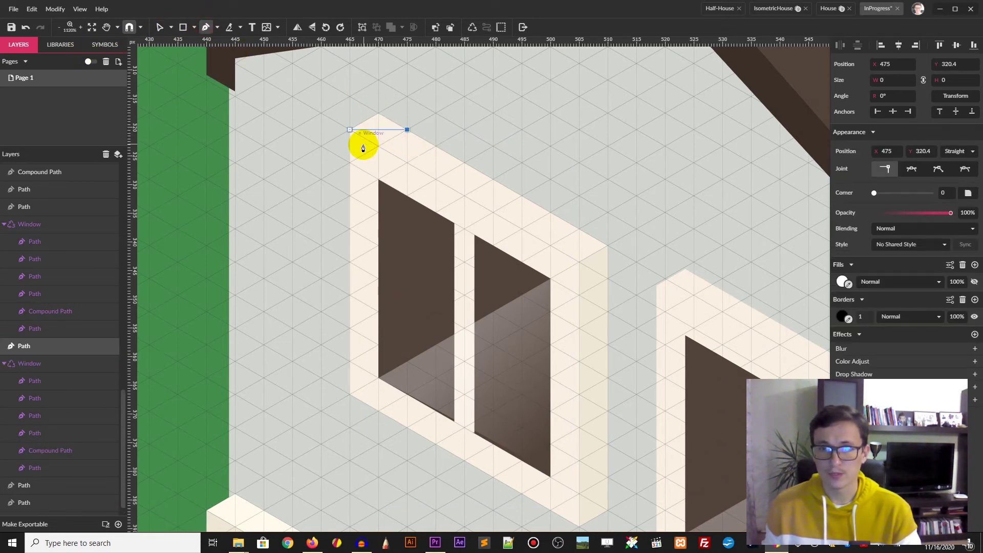
{"action": "left_click", "coordinate": [574, 259]}
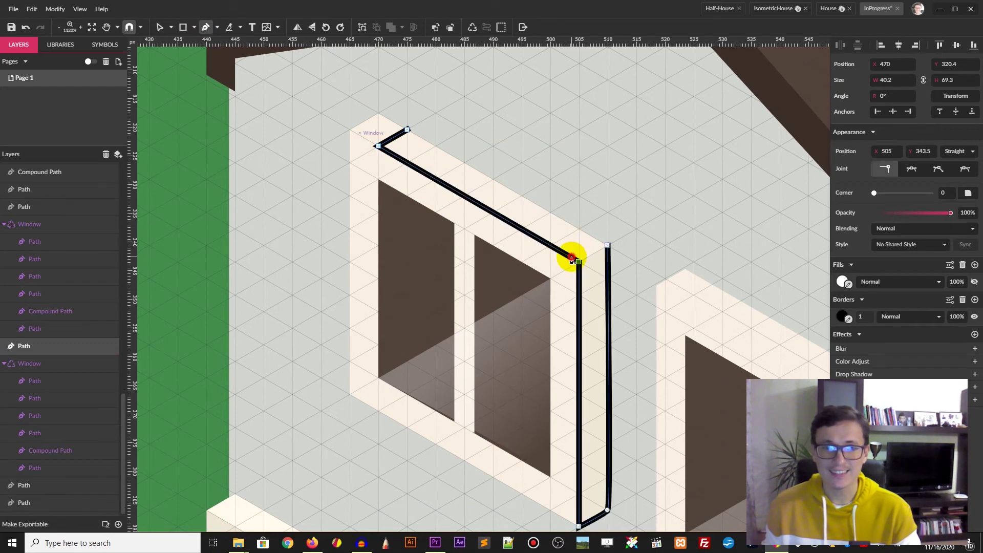
{"action": "left_click", "coordinate": [608, 246]}
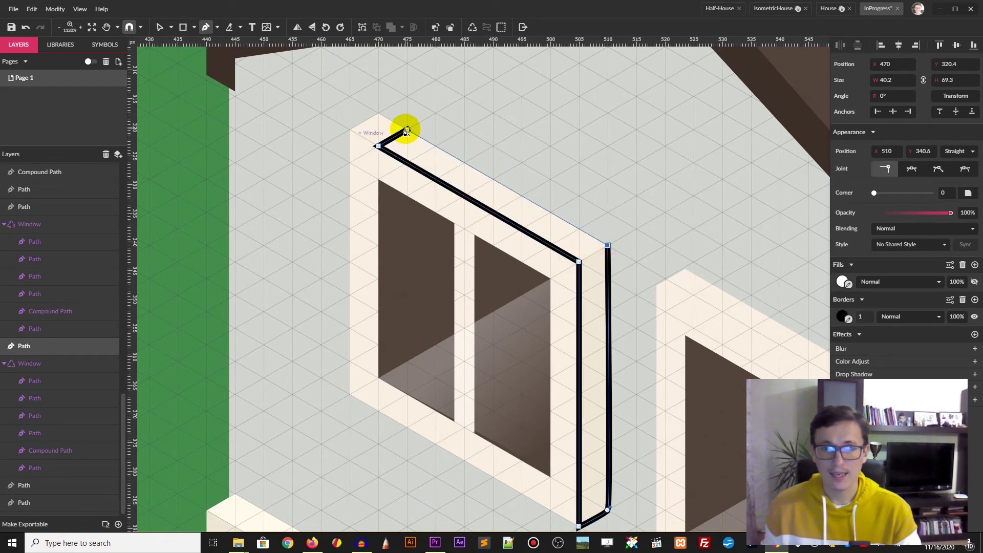
{"action": "left_click", "coordinate": [406, 132]}
{"action": "key", "text": "Escape"}
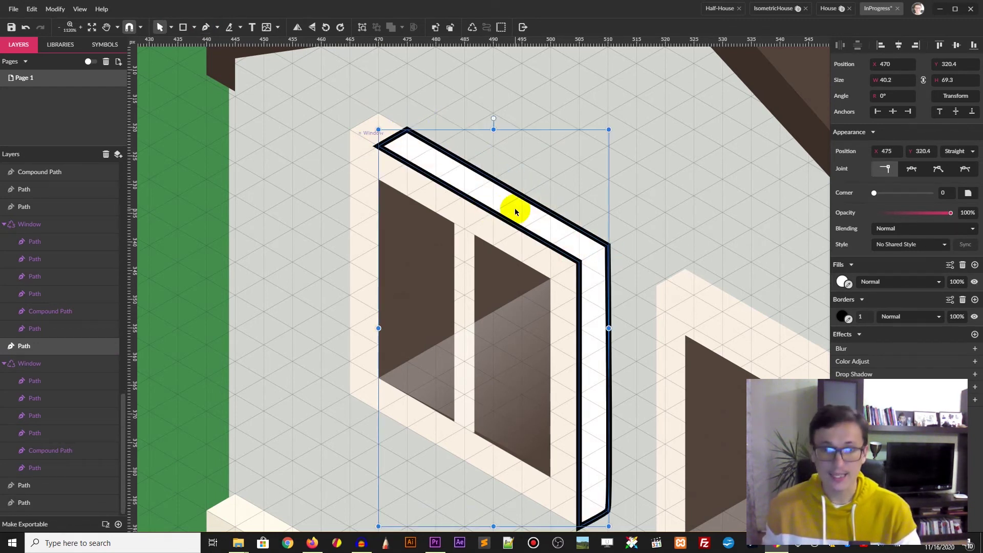
{"action": "left_click_drag", "start_coordinate": [41, 350], "coordinate": [44, 378]}
- Align the outer upper corners of the left gable window's frame and top depth face with the isometric grid
{"action": "left_click_drag", "start_coordinate": [538, 176], "coordinate": [401, 116]}
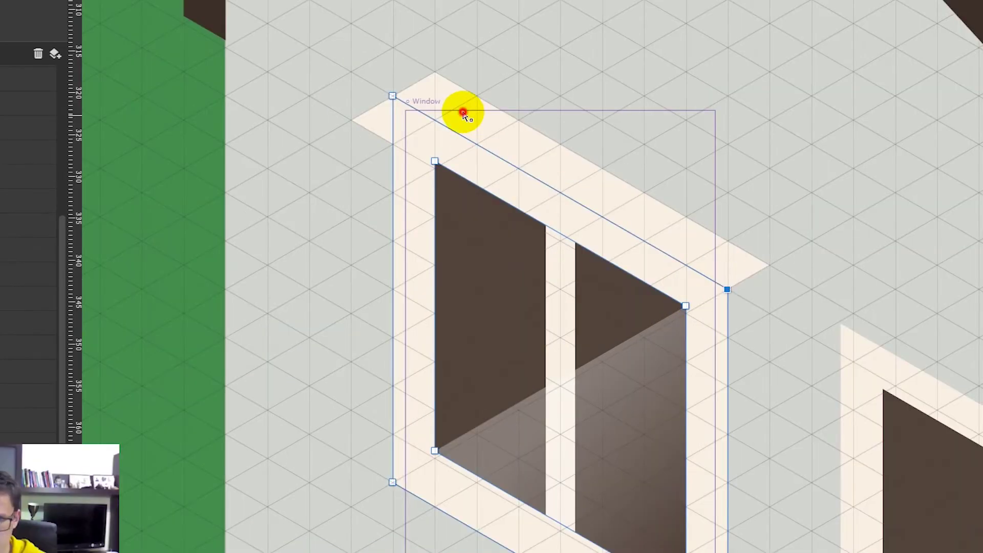
{"action": "left_click", "coordinate": [463, 112]}
{"action": "left_click_drag", "start_coordinate": [353, 120], "coordinate": [393, 96]}
{"action": "left_click_drag", "start_coordinate": [686, 314], "coordinate": [727, 289]}
{"action": "left_click", "coordinate": [776, 174]}
- Move the two lower inner corner points of the left gable window's frame slightly down onto the grid
{"action": "scroll", "coordinate": [776, 175], "scroll_direction": "down", "scroll_amount": 3}
{"action": "left_click", "coordinate": [567, 224]}
{"action": "left_click_drag", "start_coordinate": [434, 237], "coordinate": [435, 244]}
{"action": "left_click", "coordinate": [438, 237]}
{"action": "left_click_drag", "start_coordinate": [686, 380], "coordinate": [686, 388]}
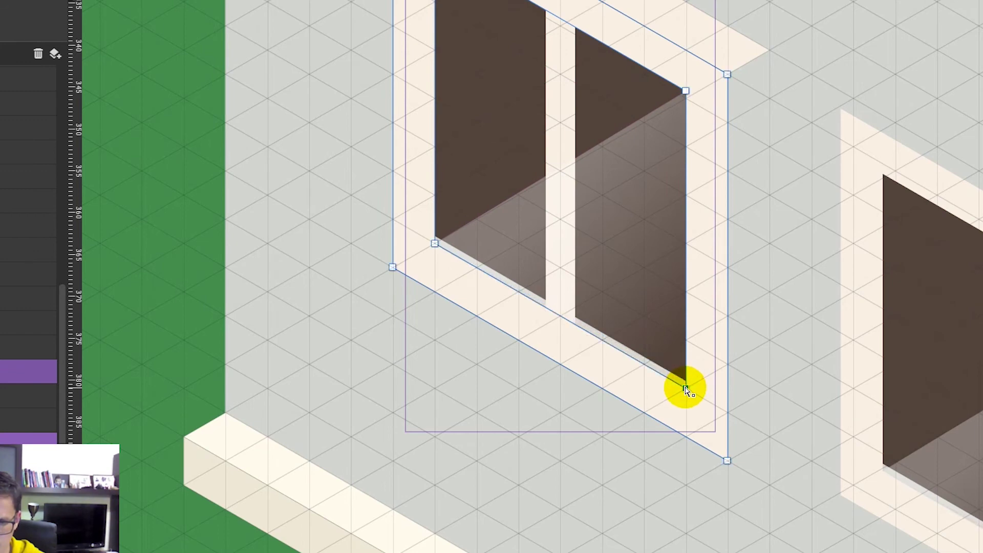
{"action": "left_click", "coordinate": [438, 236]}
{"action": "left_click_drag", "start_coordinate": [435, 237], "coordinate": [435, 243]}
{"action": "left_click_drag", "start_coordinate": [686, 380], "coordinate": [685, 388]}
{"action": "left_click", "coordinate": [802, 171]}
- Move the two upper inner corner points of the left gable window's frame slightly down to match the panes
{"action": "scroll", "coordinate": [801, 171], "scroll_direction": "up", "scroll_amount": 2}
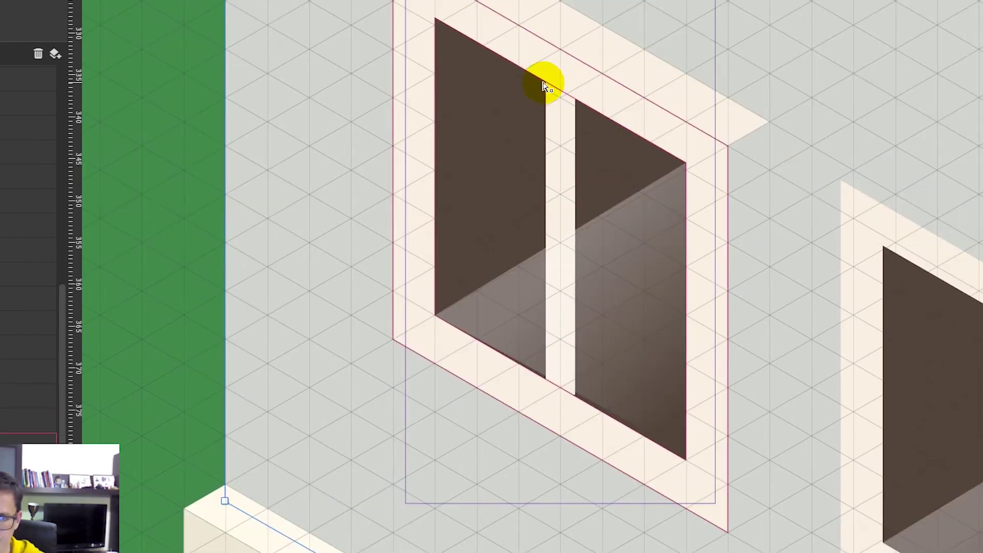
{"action": "left_click", "coordinate": [544, 84]}
{"action": "left_click", "coordinate": [434, 22], "text": "shift"}
{"action": "left_click_drag", "start_coordinate": [434, 17], "coordinate": [435, 24]}
{"action": "left_click_drag", "start_coordinate": [686, 162], "coordinate": [685, 169]}
{"action": "left_click", "coordinate": [682, 172]}
- Draw a closed vertical strip along the left gable window frame's outer side as its side depth face
{"action": "left_click", "coordinate": [730, 123]}
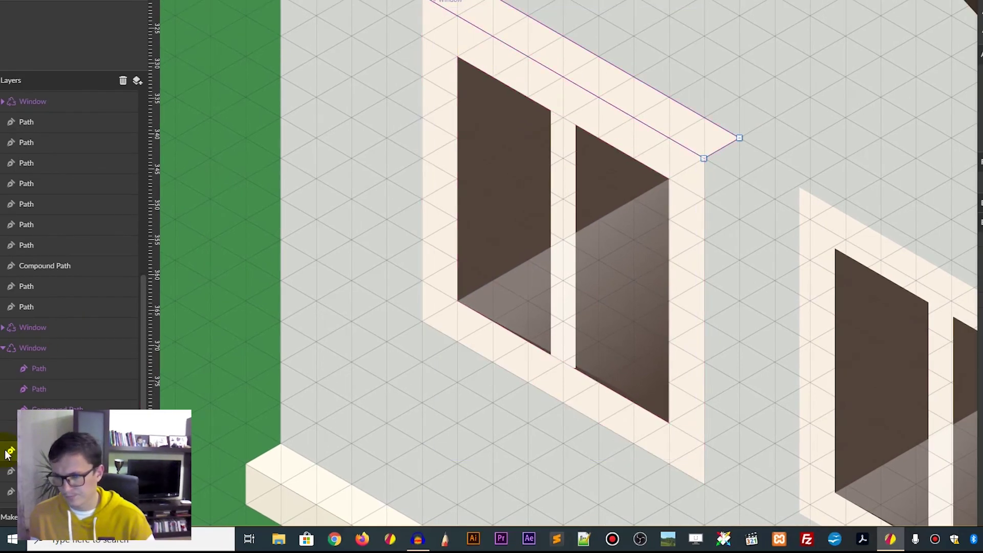
{"action": "key", "text": "v"}
{"action": "left_click", "coordinate": [250, 96]}
{"action": "key", "text": "p"}
{"action": "left_click", "coordinate": [704, 158]}
{"action": "left_click", "coordinate": [704, 484]}
{"action": "left_click", "coordinate": [740, 464]}
{"action": "left_click", "coordinate": [740, 138]}
{"action": "left_click", "coordinate": [704, 158]}
{"action": "key", "text": "v"}
{"action": "left_click", "coordinate": [279, 143]}
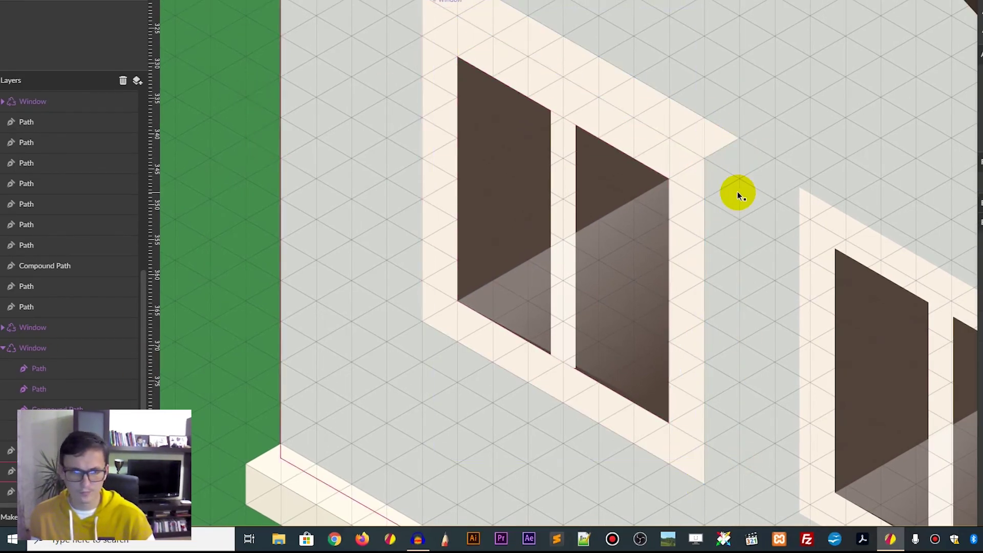
- Move the new side face path into the Window symbol's layer group and select it
{"action": "left_click", "coordinate": [737, 142]}
{"action": "left_click", "coordinate": [7, 451]}
{"action": "left_click", "coordinate": [4, 348]}
{"action": "left_click_drag", "start_coordinate": [7, 431], "coordinate": [9, 410]}
{"action": "left_click", "coordinate": [9, 453]}
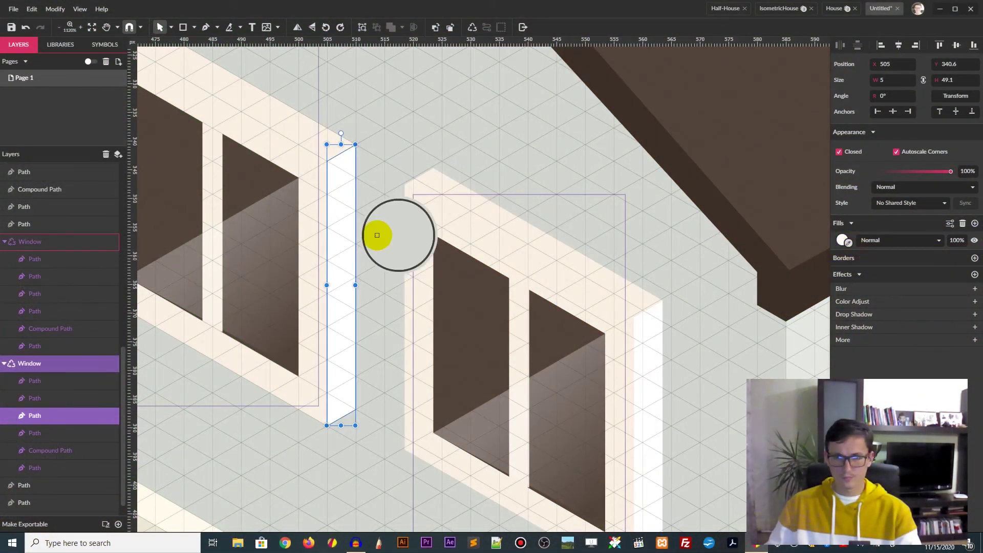
- Fill the window's side depth face with the darker cream sampled from the house's base trim
{"action": "left_click", "coordinate": [843, 240]}
{"action": "left_click", "coordinate": [846, 339]}
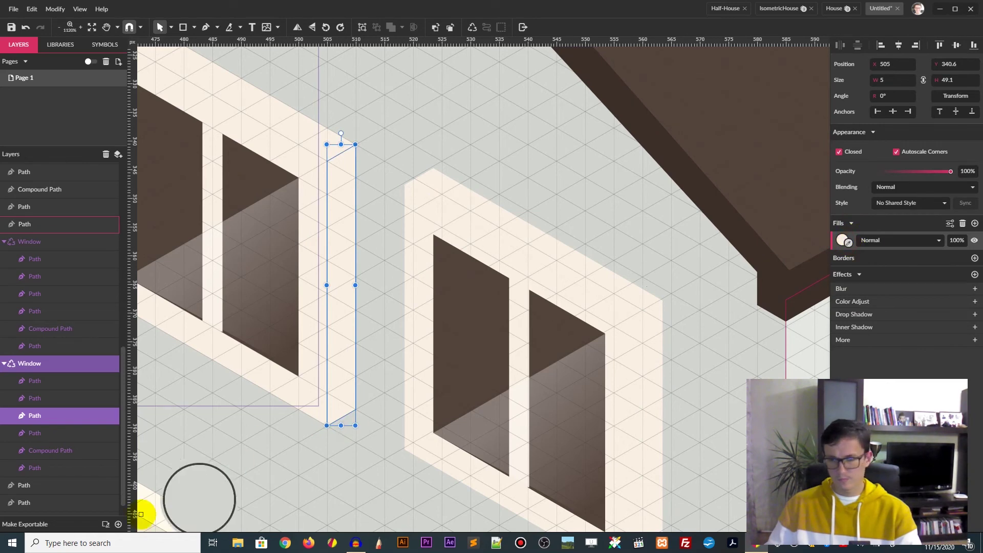
{"action": "left_click", "coordinate": [148, 518]}
{"action": "left_click", "coordinate": [375, 220]}
{"action": "key", "text": "Left"}
{"action": "key", "text": "ctrl+3"}
{"action": "left_click", "coordinate": [355, 408]}
{"action": "left_click_drag", "start_coordinate": [452, 417], "coordinate": [318, 394]}
- Fit the narrow window's top and side depth faces to the outer edge of its narrower frame
{"action": "left_click", "coordinate": [592, 220]}
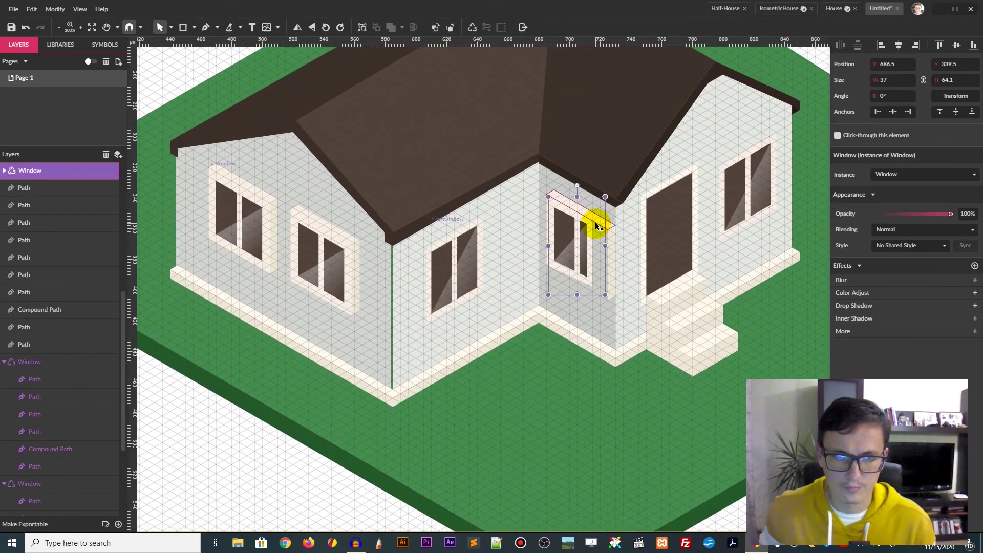
{"action": "left_click", "coordinate": [590, 221]}
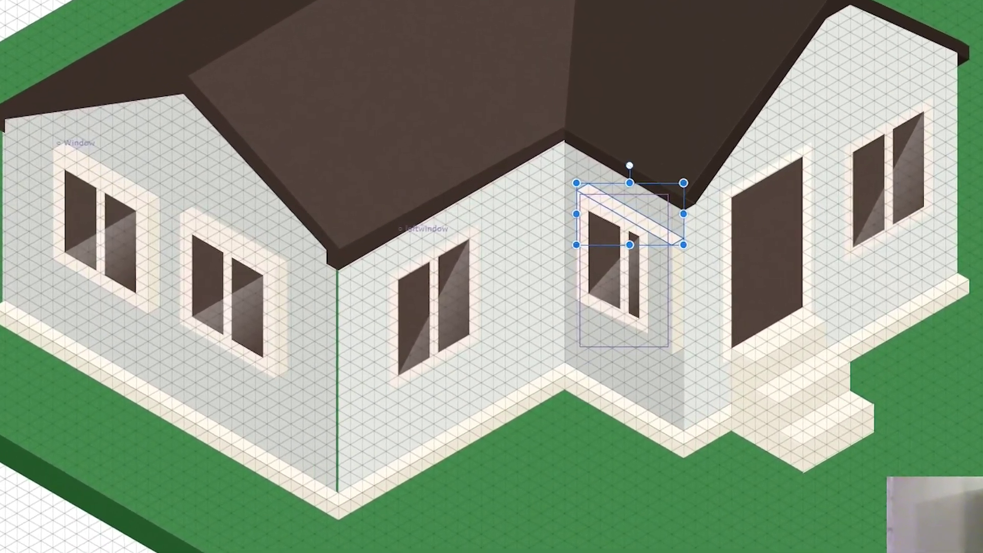
{"action": "left_click", "coordinate": [27, 165]}
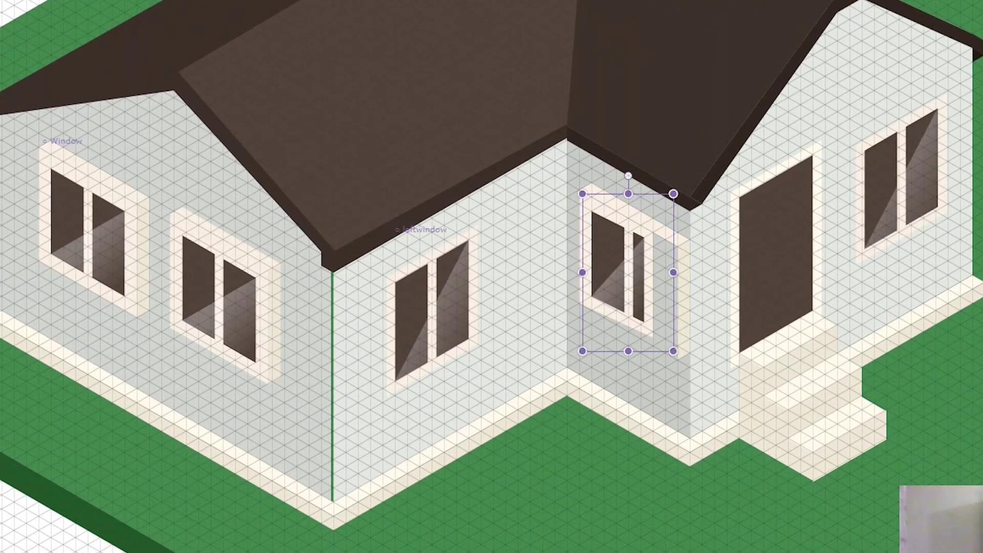
{"action": "double_click", "coordinate": [658, 227]}
{"action": "left_click_drag", "start_coordinate": [677, 246], "coordinate": [656, 242]}
{"action": "key", "text": "v"}
{"action": "key", "text": "Escape"}
- Lower the upper corner points of the narrow window's side depth face so they meet the frame's corner
{"action": "left_click", "coordinate": [661, 223]}
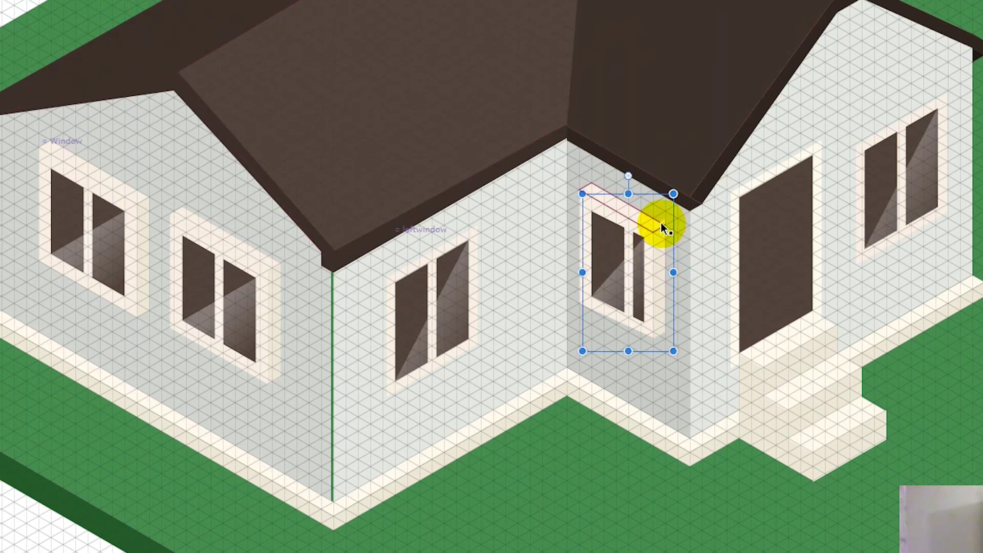
{"action": "double_click", "coordinate": [663, 240]}
{"action": "left_click_drag", "start_coordinate": [665, 219], "coordinate": [665, 225]}
{"action": "left_click_drag", "start_coordinate": [652, 226], "coordinate": [653, 232]}
{"action": "key", "text": "Escape"}
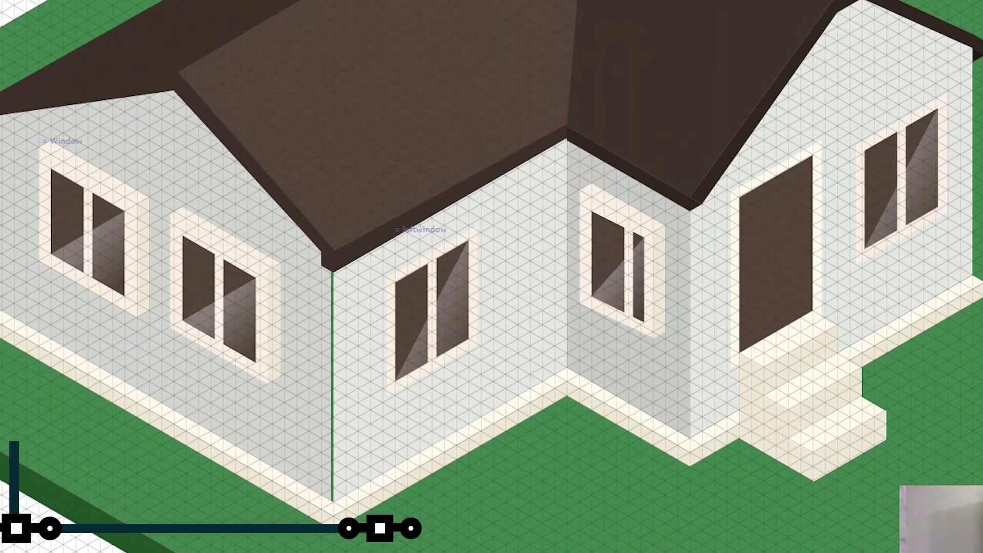
- Adjust the wall corner points at the house's front edge to close the green gap between the two walls
{"action": "left_click_drag", "start_coordinate": [920, 260], "coordinate": [678, 215]}
{"action": "left_click", "coordinate": [90, 302]}
{"action": "left_click_drag", "start_coordinate": [90, 302], "coordinate": [92, 295]}
{"action": "left_click_drag", "start_coordinate": [90, 541], "coordinate": [92, 538]}
{"action": "key", "text": "Escape"}
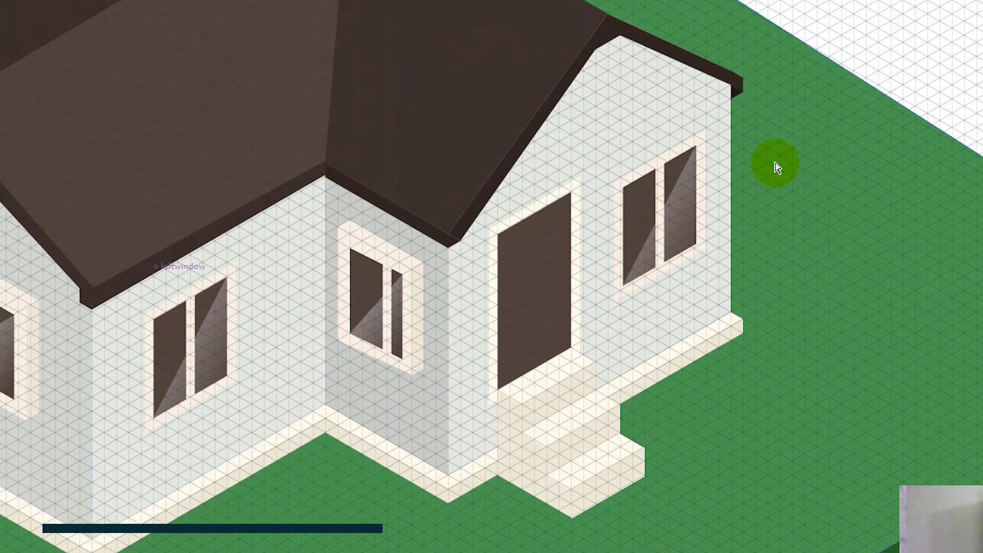
- Select the frame path inside the leftwindow symbol on the front wall and expand its border into an editable filled outline
{"action": "left_click_drag", "start_coordinate": [230, 327], "coordinate": [305, 266]}
{"action": "scroll", "coordinate": [318, 340], "scroll_direction": "up", "scroll_amount": 4}
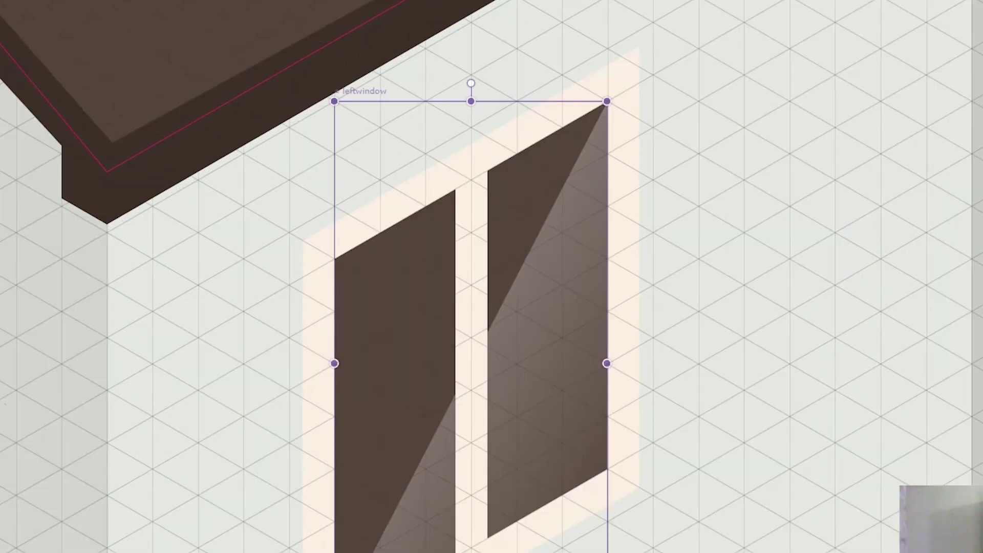
{"action": "left_click", "coordinate": [310, 255]}
{"action": "left_click", "coordinate": [331, 263]}
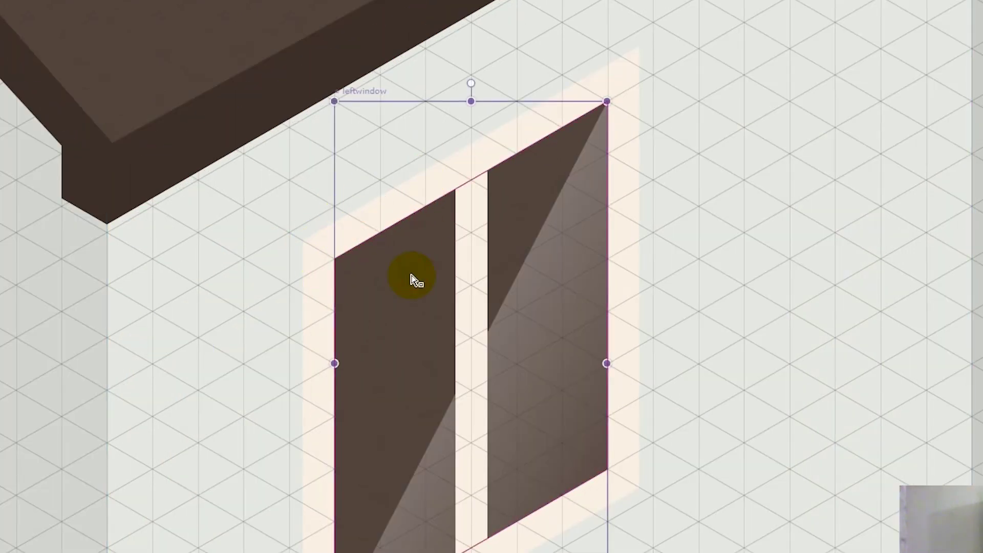
{"action": "left_click", "coordinate": [471, 307]}
{"action": "double_click", "coordinate": [471, 307]}
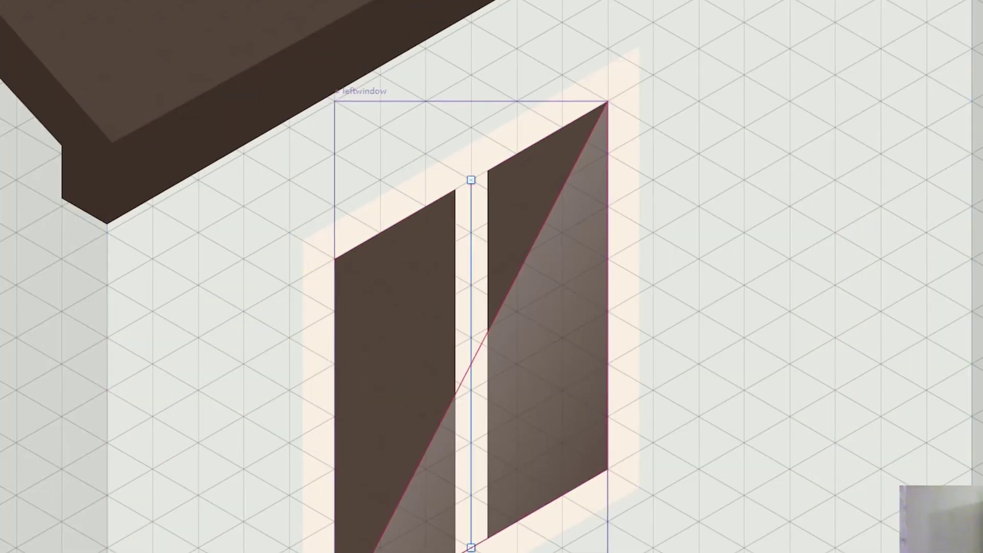
{"action": "mouse_move", "coordinate": [334, 259]}
{"action": "left_mouse_down"}
{"action": "mouse_move", "coordinate": [379, 292]}
{"action": "mouse_move", "coordinate": [334, 258]}
{"action": "left_mouse_up"}
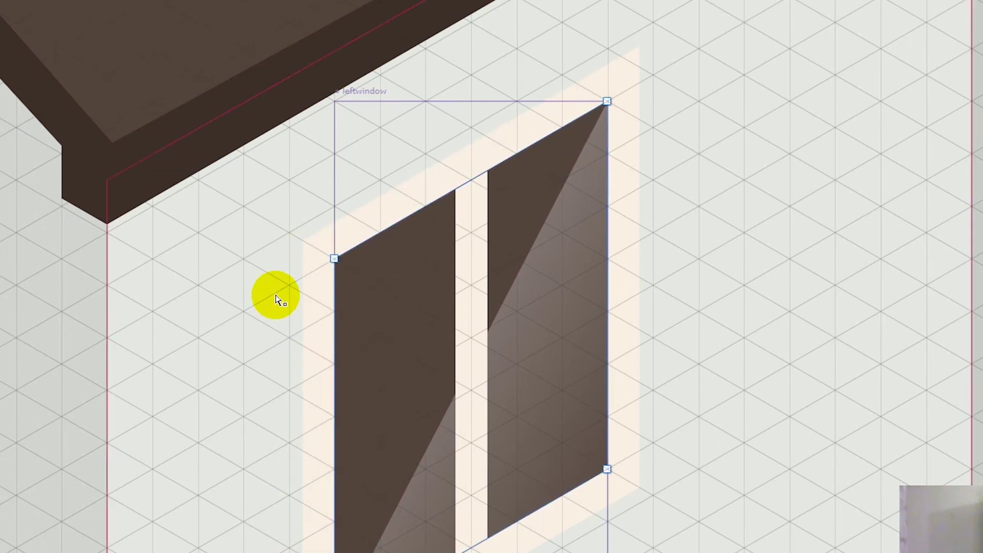
{"action": "right_click", "coordinate": [5, 202]}
{"action": "left_click", "coordinate": [48, 347]}
- Move the outer corner points of the leftwindow symbol's frame outward onto the nearest isometric grid intersections
{"action": "left_click_drag", "start_coordinate": [303, 241], "coordinate": [289, 232]}
{"action": "left_click_drag", "start_coordinate": [639, 45], "coordinate": [653, 22]}
{"action": "left_click_drag", "start_coordinate": [639, 487], "coordinate": [652, 495]}
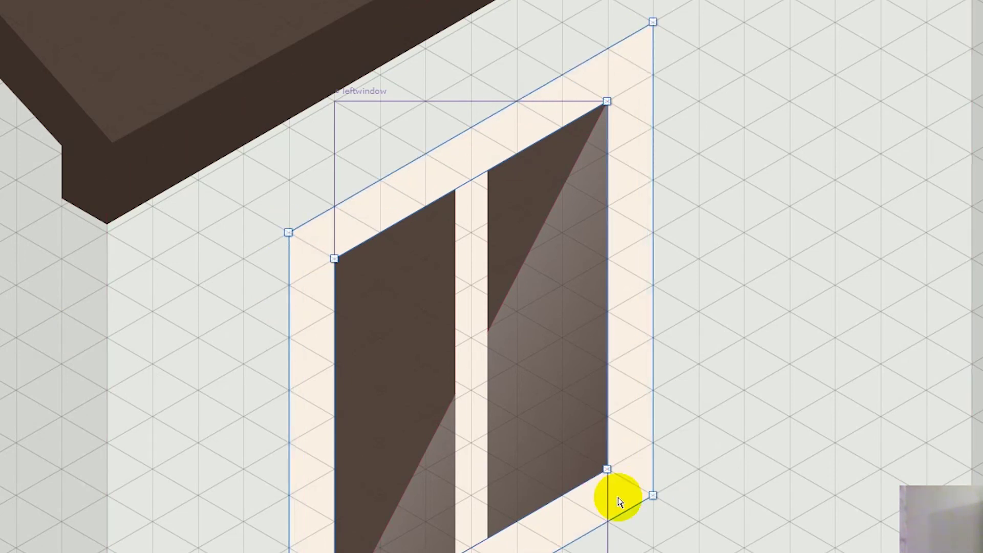
{"action": "left_click", "coordinate": [520, 200]}
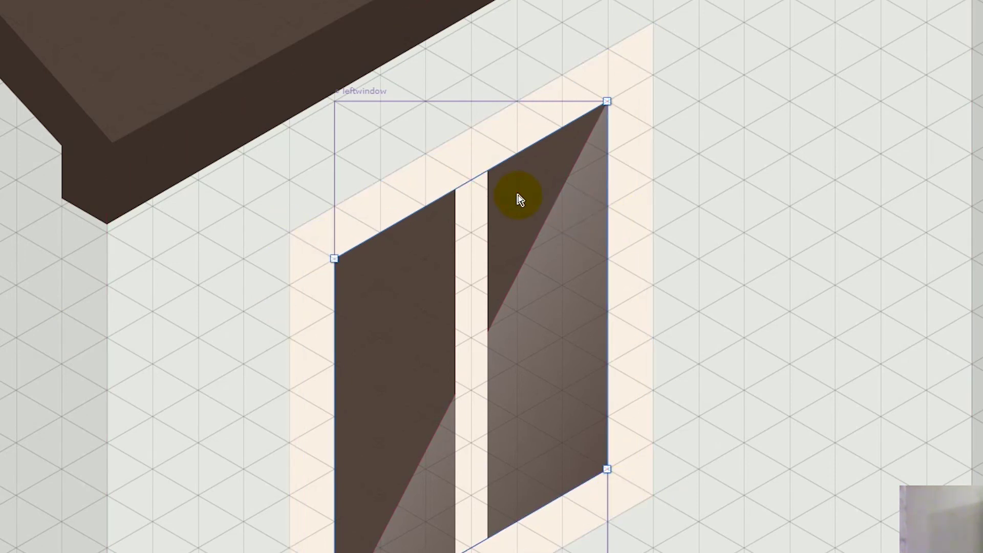
- Draw the leftwindow frame's top depth face with the Pen tool as a closed parallelogram one grid unit deep
{"action": "key", "text": "p"}
{"action": "left_click", "coordinate": [653, 22]}
{"action": "left_click", "coordinate": [607, 1]}
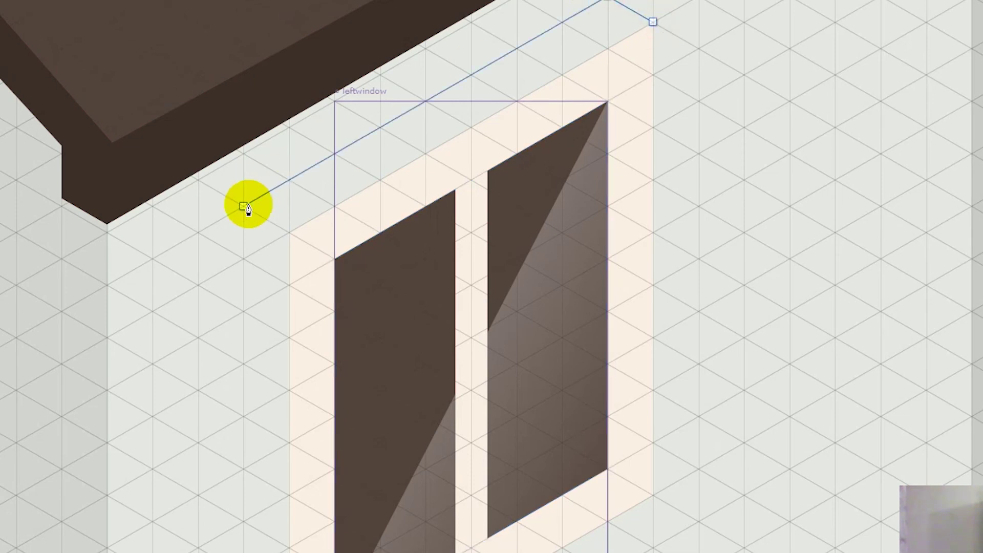
{"action": "left_click", "coordinate": [244, 206]}
{"action": "left_click", "coordinate": [288, 232]}
{"action": "left_click", "coordinate": [652, 22]}
{"action": "key", "text": "v"}
{"action": "left_click_drag", "start_coordinate": [15, 274], "coordinate": [328, 281]}
- Draw the leftwindow frame's left side depth face with the Pen tool, following the frame's full height along the grid
{"action": "scroll", "coordinate": [177, 227], "scroll_direction": "up", "scroll_amount": 3}
{"action": "left_click_drag", "start_coordinate": [770, 327], "coordinate": [748, 131]}
{"action": "left_click_drag", "start_coordinate": [459, 401], "coordinate": [507, 289]}
{"action": "key", "text": "p"}
{"action": "key", "text": "v"}
{"action": "left_click", "coordinate": [313, 205]}
{"action": "key", "text": "p"}
{"action": "left_click", "coordinate": [259, 167]}
{"action": "left_click", "coordinate": [260, 552]}
{"action": "left_click", "coordinate": [306, 552]}
{"action": "left_click", "coordinate": [305, 193]}
{"action": "left_click", "coordinate": [260, 167]}
{"action": "key", "text": "v"}
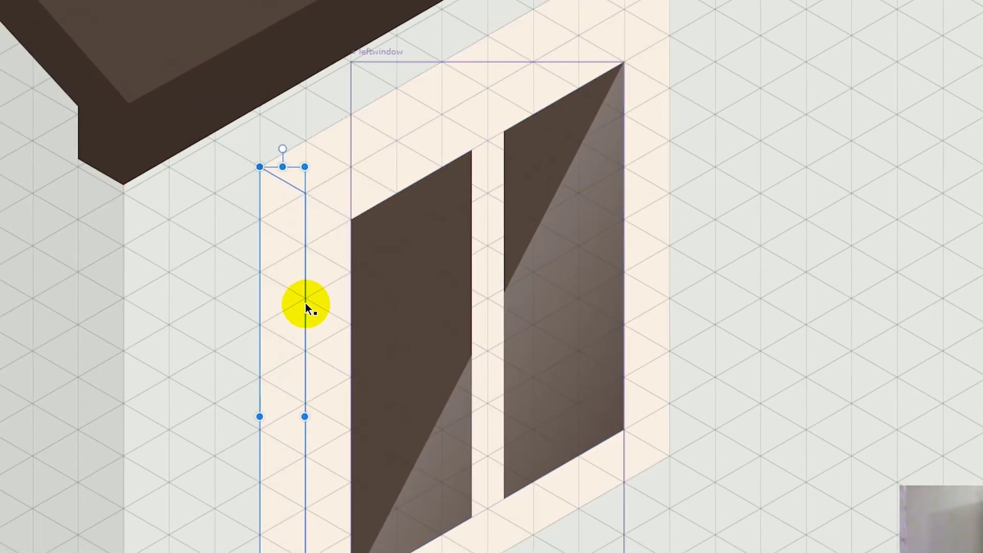
- Fill the leftwindow frame's side depth face with a darker cream sampled from the drawing
{"action": "scroll", "coordinate": [687, 322], "scroll_direction": "down", "scroll_amount": 3}
{"action": "key", "text": "i"}
{"action": "left_click", "coordinate": [794, 546]}
{"action": "key", "text": "ctrl+0"}
{"action": "scroll", "coordinate": [471, 333], "scroll_direction": "down", "scroll_amount": 2}
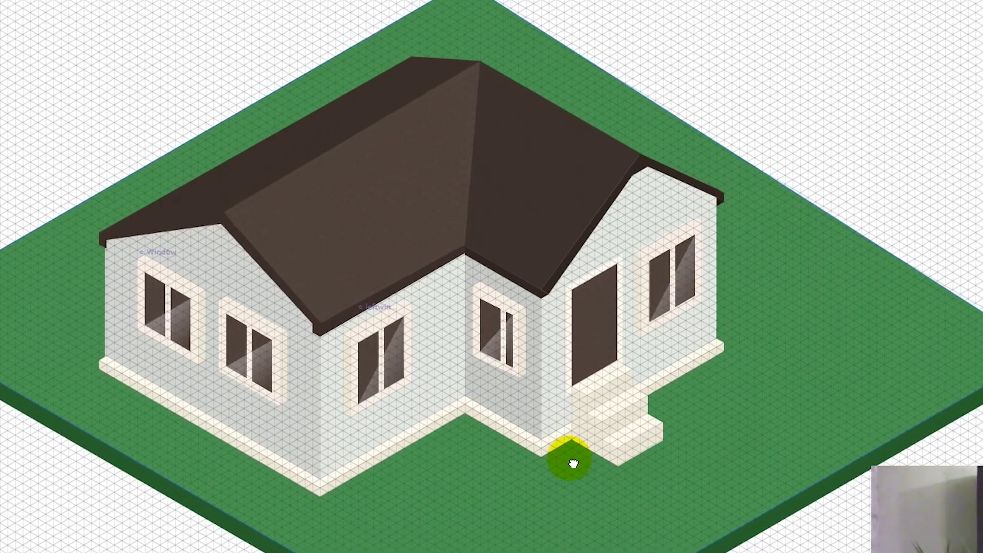
{"action": "left_click", "coordinate": [758, 461]}
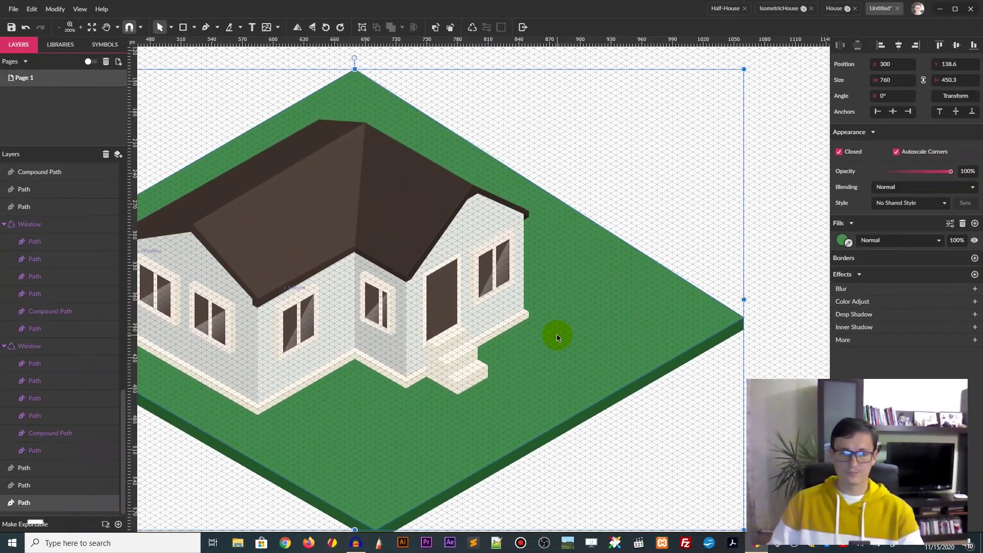
- Expand the 3.5 border around the front door into a filled compound path
{"action": "key", "text": "ctrl+plus"}
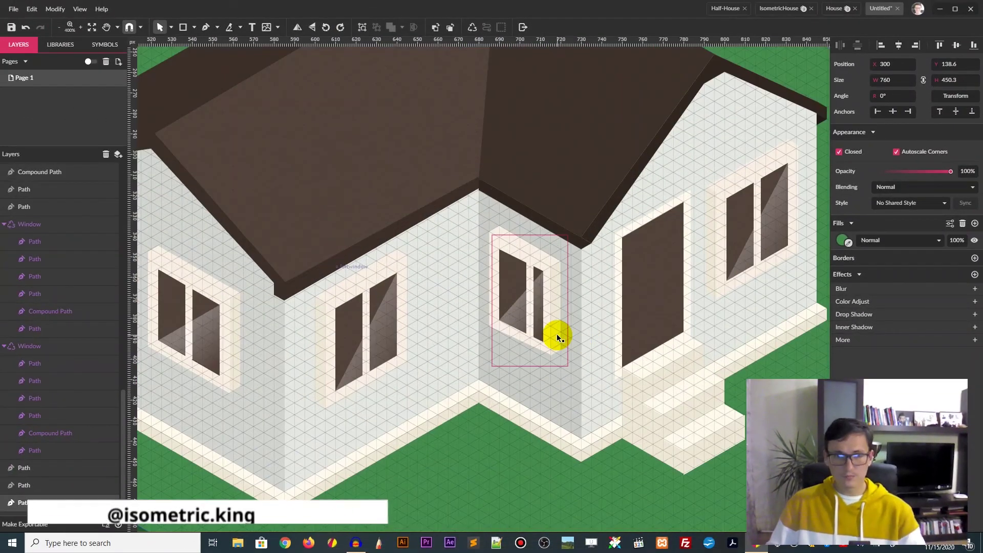
{"action": "left_click_drag", "start_coordinate": [657, 228], "coordinate": [491, 266]}
{"action": "left_click", "coordinate": [482, 256]}
{"action": "left_click", "coordinate": [37, 191]}
{"action": "left_click", "coordinate": [56, 170]}
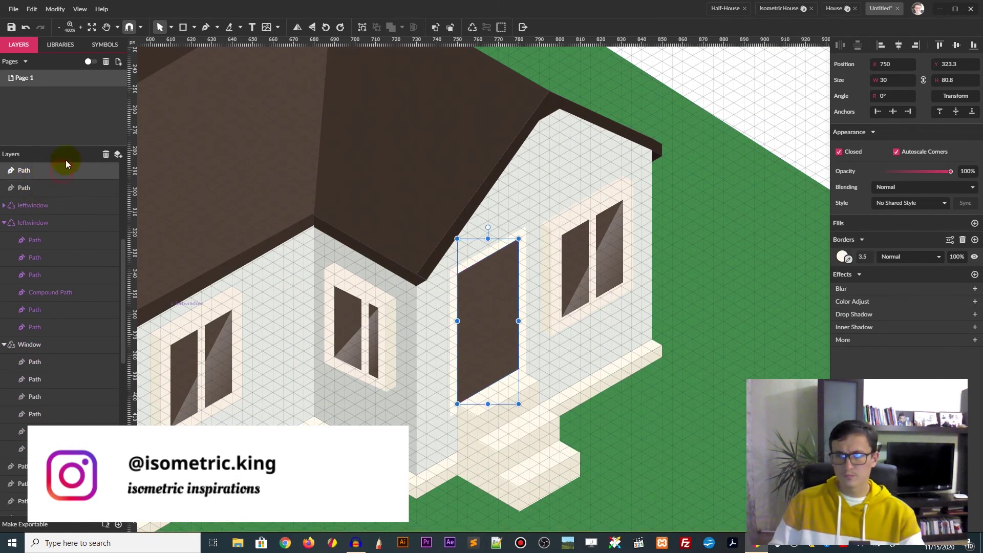
{"action": "left_click", "coordinate": [54, 9]}
{"action": "mouse_move", "coordinate": [61, 205]}
{"action": "left_click", "coordinate": [215, 282]}
- Align the door frame's outer and inner corner points to the isometric grid, leaving room for depth on its left side
{"action": "key", "text": "d"}
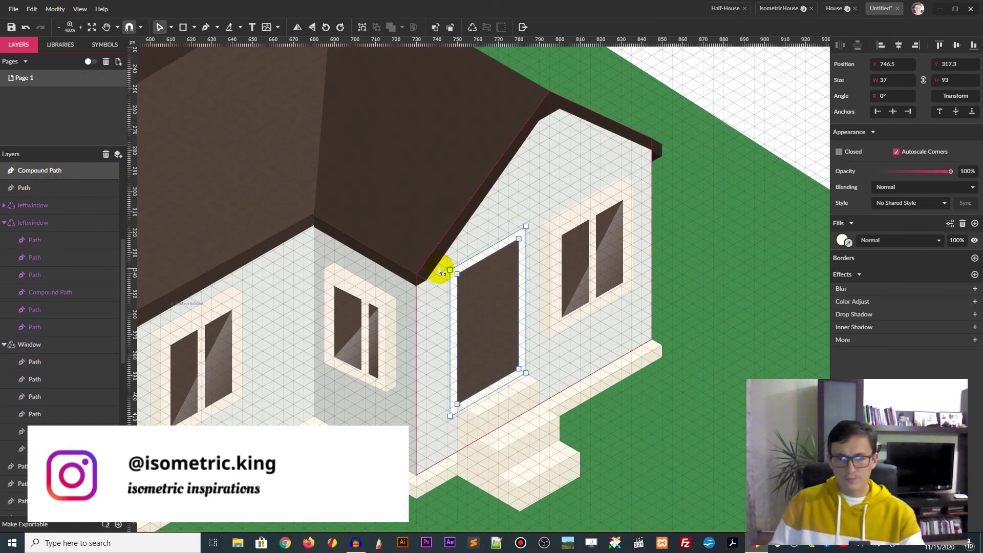
{"action": "left_click_drag", "start_coordinate": [450, 270], "coordinate": [447, 268]}
{"action": "left_click_drag", "start_coordinate": [526, 226], "coordinate": [529, 221]}
{"action": "mouse_move", "coordinate": [527, 376]}
{"action": "left_mouse_down"}
{"action": "mouse_move", "coordinate": [546, 367]}
{"action": "mouse_move", "coordinate": [530, 374]}
{"action": "left_mouse_up"}
{"action": "key", "text": "ctrl+z"}
{"action": "left_click", "coordinate": [546, 359]}
{"action": "left_click", "coordinate": [459, 278]}
{"action": "mouse_move", "coordinate": [458, 275]}
{"action": "left_mouse_down"}
{"action": "mouse_move", "coordinate": [468, 268]}
{"action": "mouse_move", "coordinate": [457, 262]}
{"action": "left_mouse_up"}
{"action": "key", "text": "ctrl+v"}
{"action": "left_click_drag", "start_coordinate": [447, 421], "coordinate": [457, 416]}
- Draw a top depth face of 40 × 23.1 px above the door frame and fill it with the cream sampled from the neighbouring window frame
{"action": "left_click", "coordinate": [665, 444]}
{"action": "scroll", "coordinate": [533, 252], "scroll_direction": "up", "scroll_amount": 1}
{"action": "key", "text": "p"}
{"action": "left_click", "coordinate": [519, 268]}
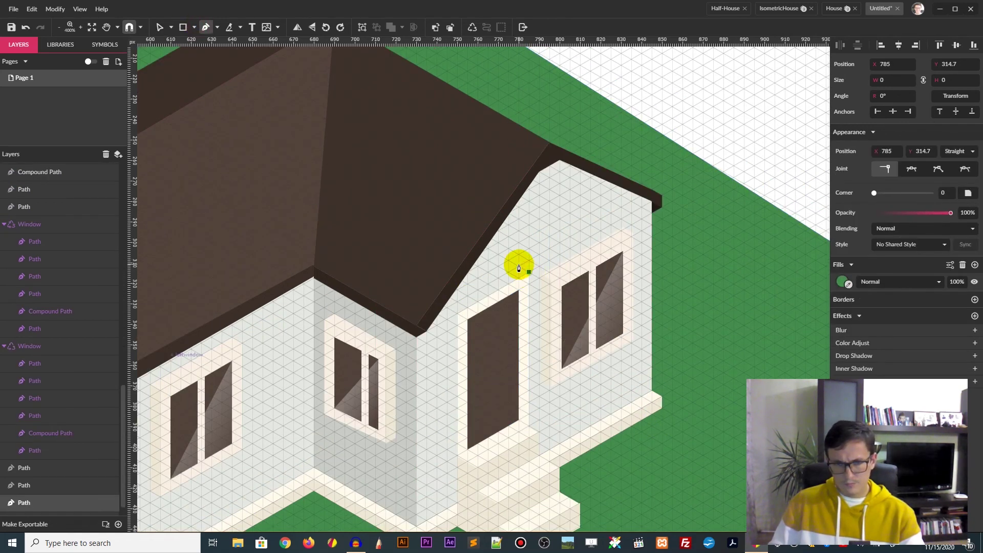
{"action": "left_click", "coordinate": [847, 285]}
{"action": "left_click", "coordinate": [563, 253]}
{"action": "scroll", "coordinate": [39, 489], "scroll_direction": "down", "scroll_amount": 1}
{"action": "left_click_drag", "start_coordinate": [39, 491], "coordinate": [39, 486]}
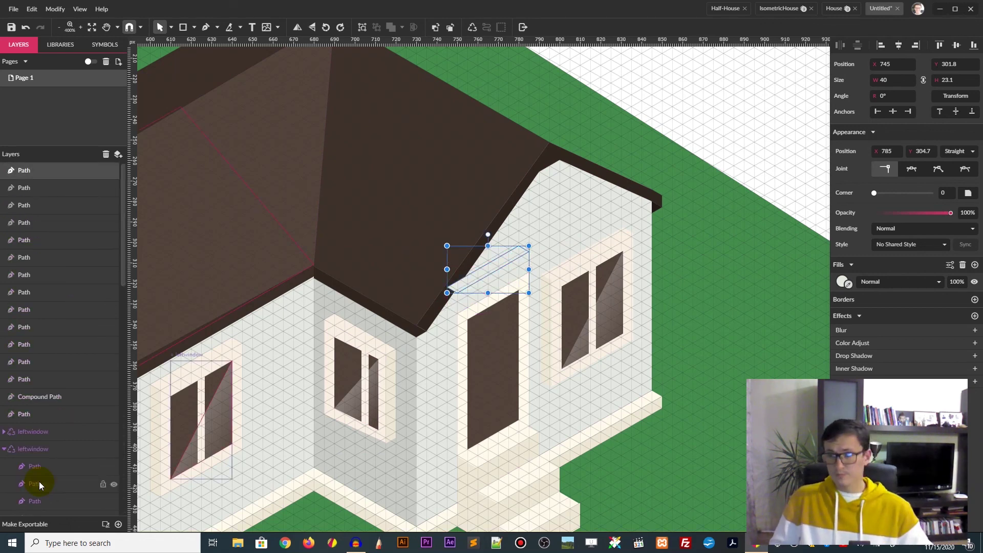
{"action": "left_click", "coordinate": [847, 284]}
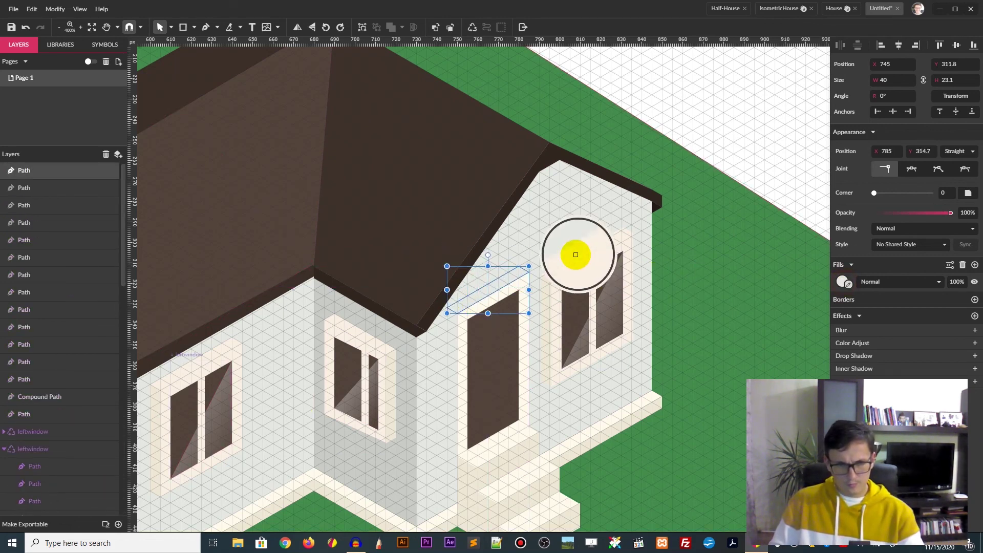
{"action": "left_click", "coordinate": [588, 255]}
- Draw the door frame's 5 × 72.2 px left side depth face, bring it to the front and fill it with the stairs' side colour
{"action": "left_click", "coordinate": [699, 192]}
{"action": "scroll", "coordinate": [553, 223], "scroll_direction": "down", "scroll_amount": 1}
{"action": "left_click", "coordinate": [448, 257]}
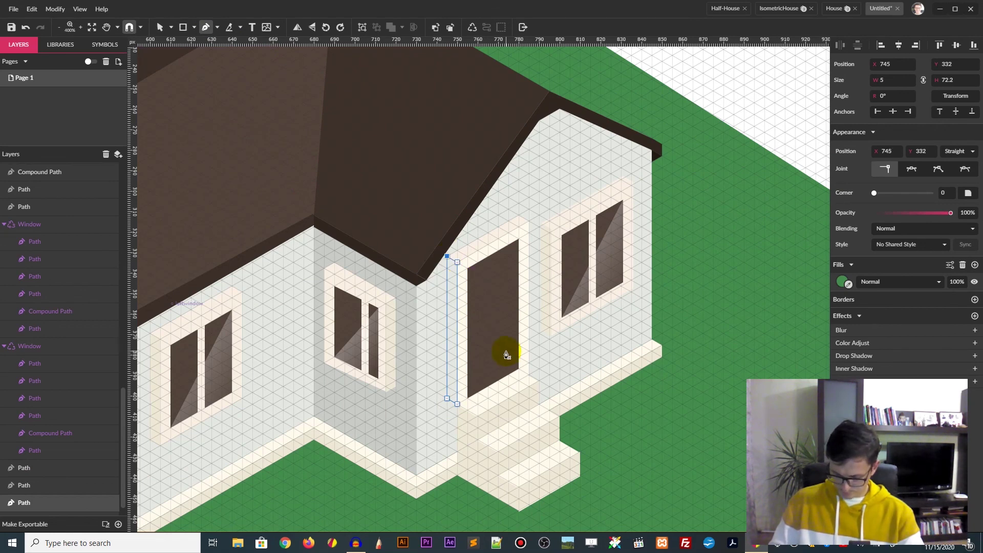
{"action": "key", "text": "ctrl+shift+Up"}
{"action": "left_click", "coordinate": [848, 242]}
{"action": "left_click", "coordinate": [463, 452]}
- Extend the stairs' side face left to x 745 so it lines up with the door frame's side depth face
{"action": "left_click", "coordinate": [450, 402]}
{"action": "left_click", "coordinate": [447, 469]}
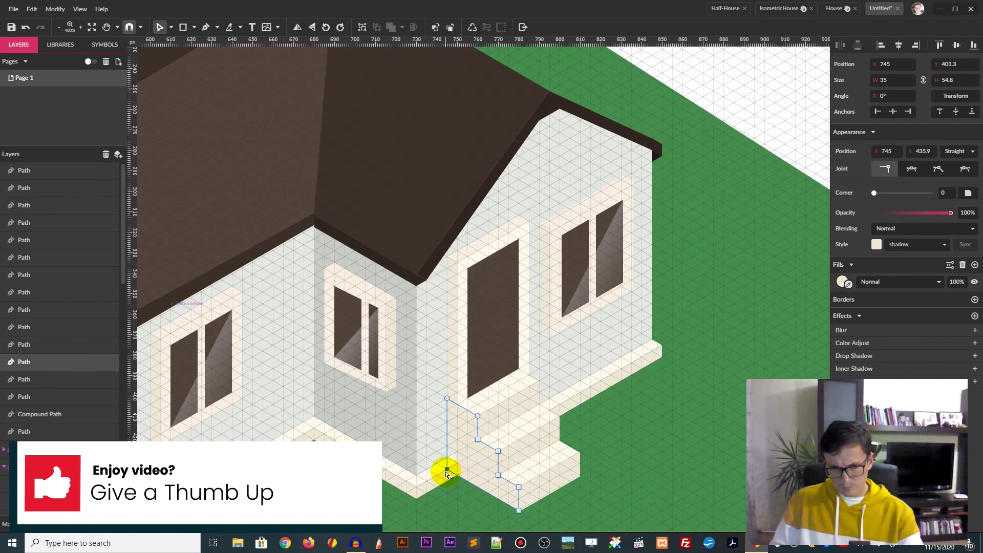
{"action": "left_click", "coordinate": [567, 469]}
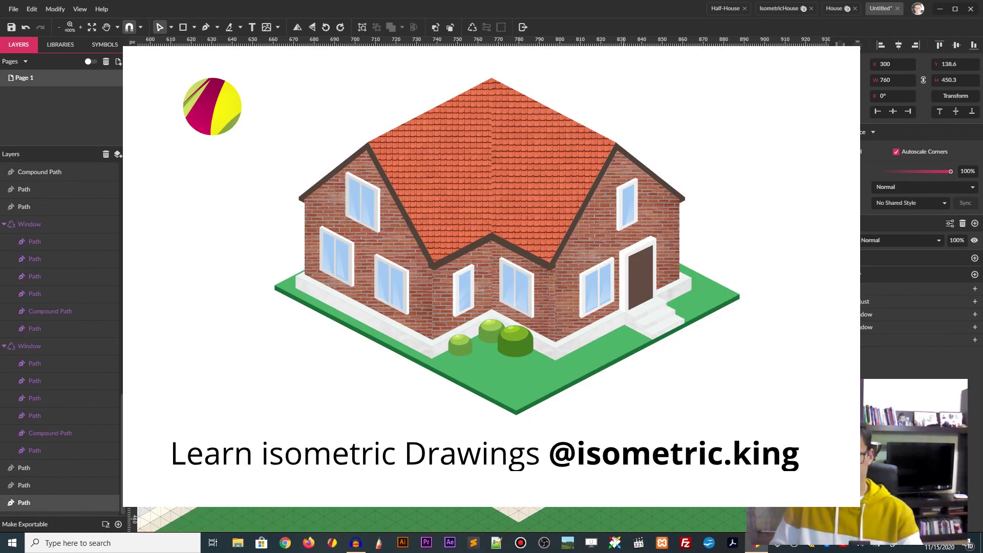
{"action": "scroll", "coordinate": [678, 289], "scroll_direction": "down", "scroll_amount": 3}
{"action": "key", "text": "Escape"}
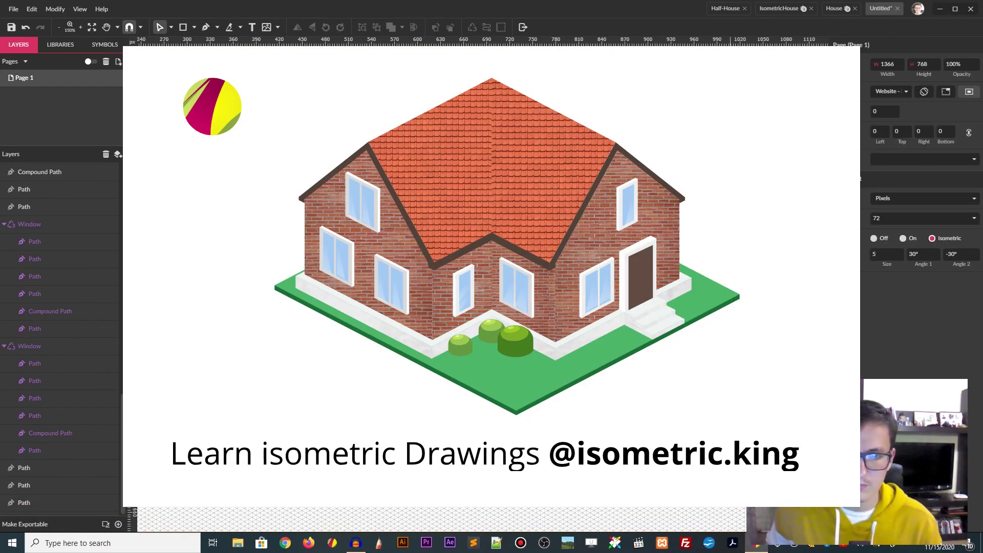